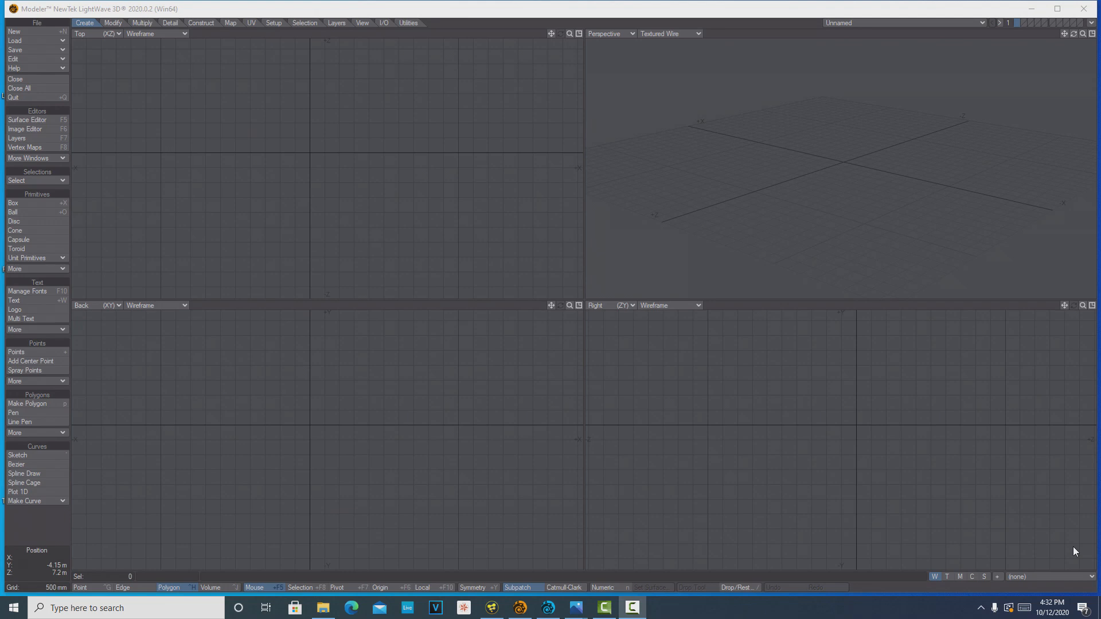
# Load the spaceship LWO object from the Viper-mk-IV-fighter obj folder
pyautogui.click(37, 42)
pyautogui.click(37, 43)
pyautogui.click(135, 126)
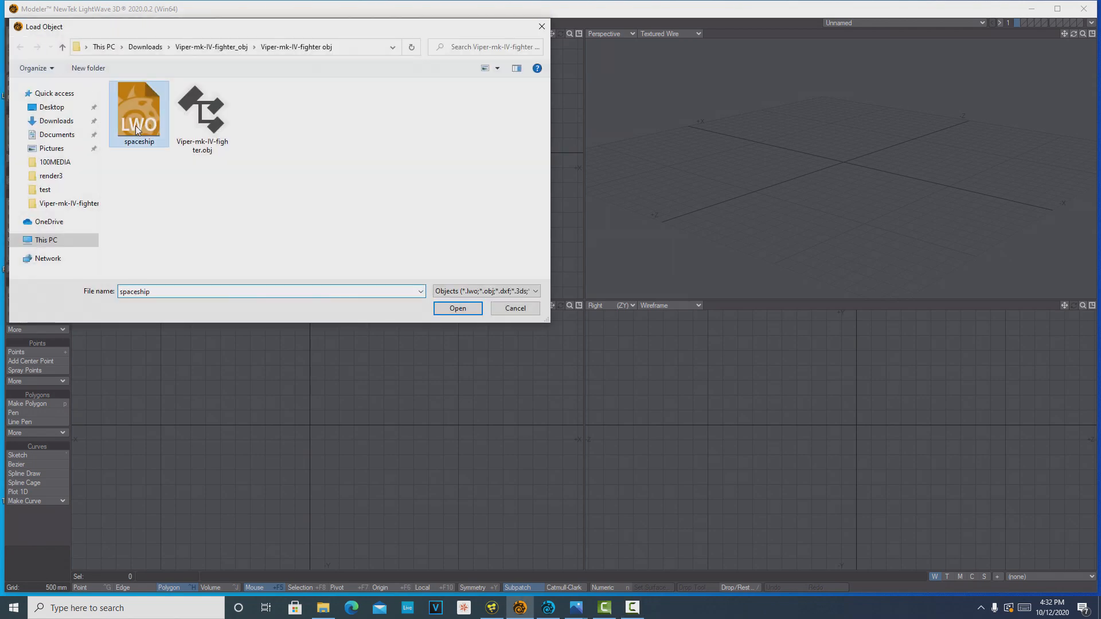
pyautogui.click(471, 310)
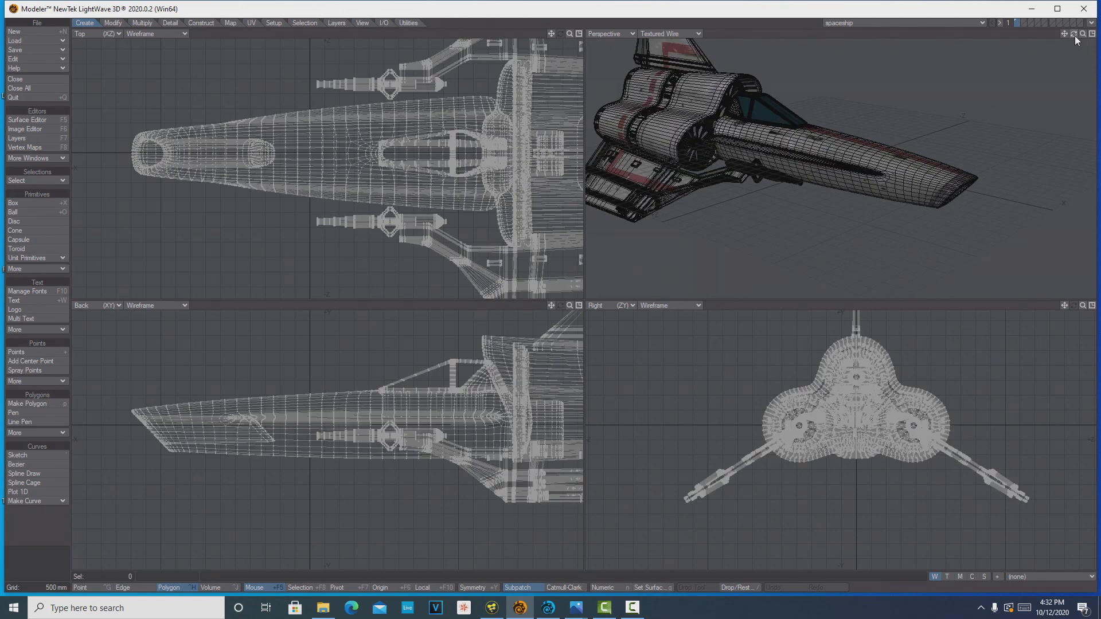
# Send the loaded spaceship object from Modeler to Layout
pyautogui.moveTo(1075, 35)
pyautogui.mouseDown()
pyautogui.moveTo(1081, 56)
pyautogui.moveTo(1046, 35)
pyautogui.moveTo(1079, 23)
pyautogui.moveTo(1081, 6)
pyautogui.moveTo(1060, 33)
pyautogui.moveTo(1046, 32)
pyautogui.moveTo(1049, 60)
pyautogui.moveTo(1075, 40)
pyautogui.mouseUp()
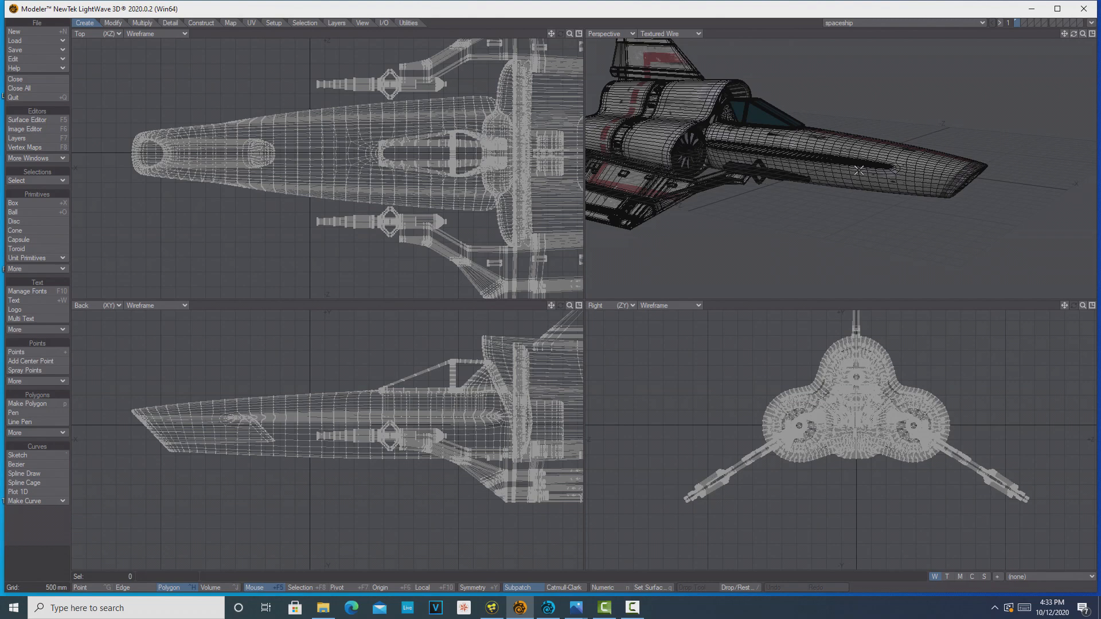
pyautogui.click(1091, 23)
pyautogui.click(1072, 44)
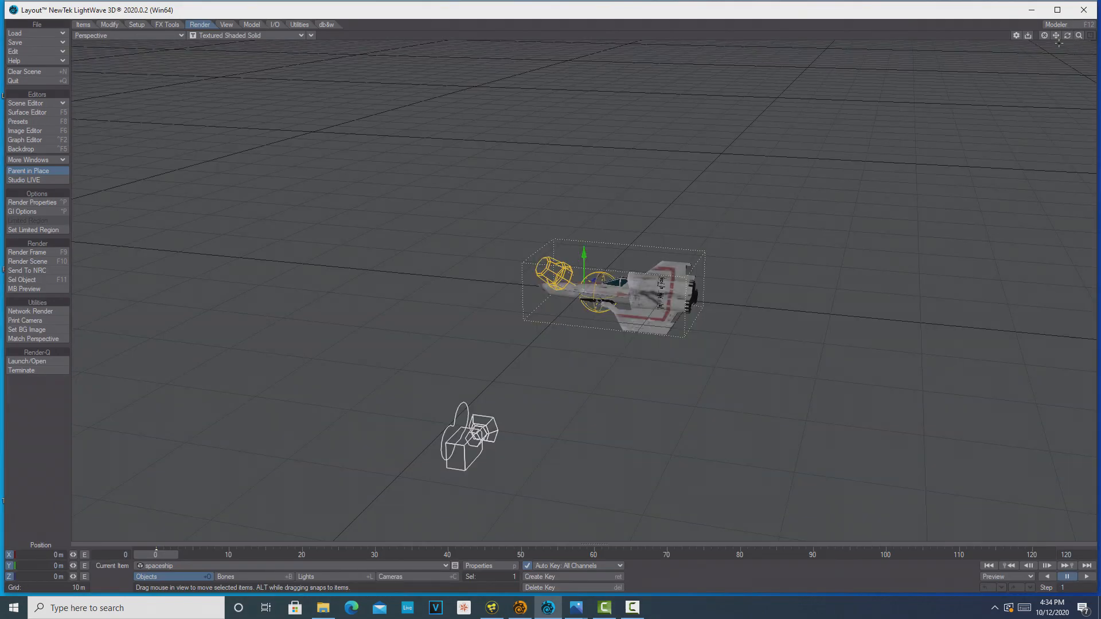
# Switch the perspective viewport's display mode to VPR and inspect the rendered spaceship from several angles
pyautogui.moveTo(1067, 36)
pyautogui.mouseDown()
pyautogui.moveTo(1097, 37)
pyautogui.moveTo(1096, 24)
pyautogui.moveTo(1094, 36)
pyautogui.moveTo(1064, 25)
pyautogui.moveTo(1052, 47)
pyautogui.moveTo(1001, 38)
pyautogui.moveTo(1094, 45)
pyautogui.moveTo(1099, 28)
pyautogui.moveTo(1086, 44)
pyautogui.mouseUp()
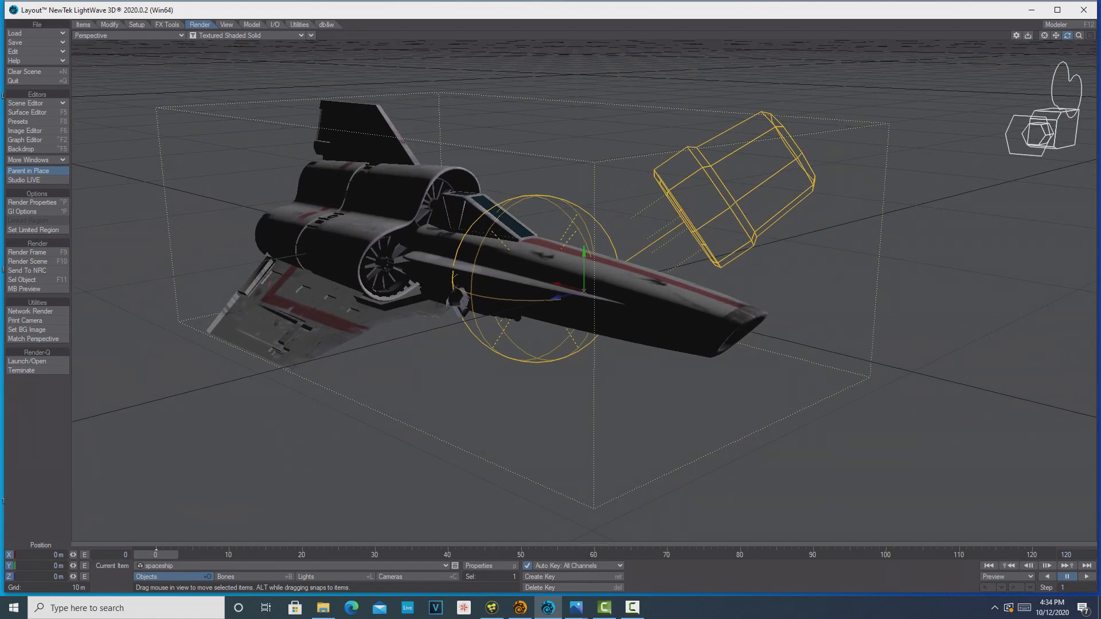
pyautogui.click(312, 36)
pyautogui.moveTo(331, 194)
pyautogui.click(418, 192)
pyautogui.click(311, 36)
pyautogui.click(419, 193)
pyautogui.click(299, 35)
pyautogui.click(274, 87)
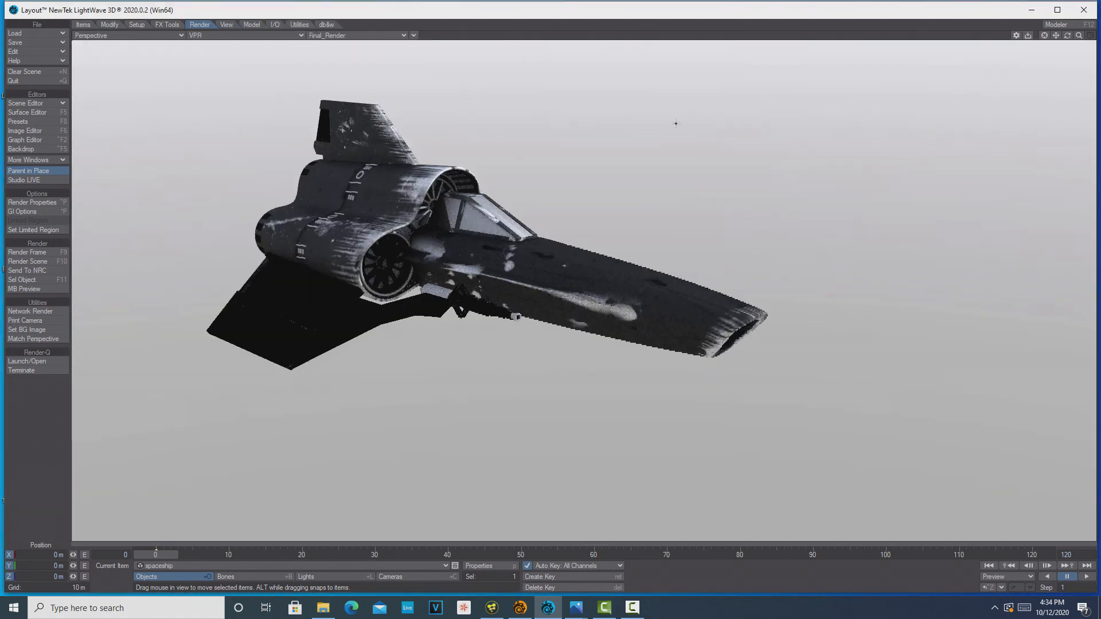
pyautogui.moveTo(1067, 35); pyautogui.dragTo(1040, 60)
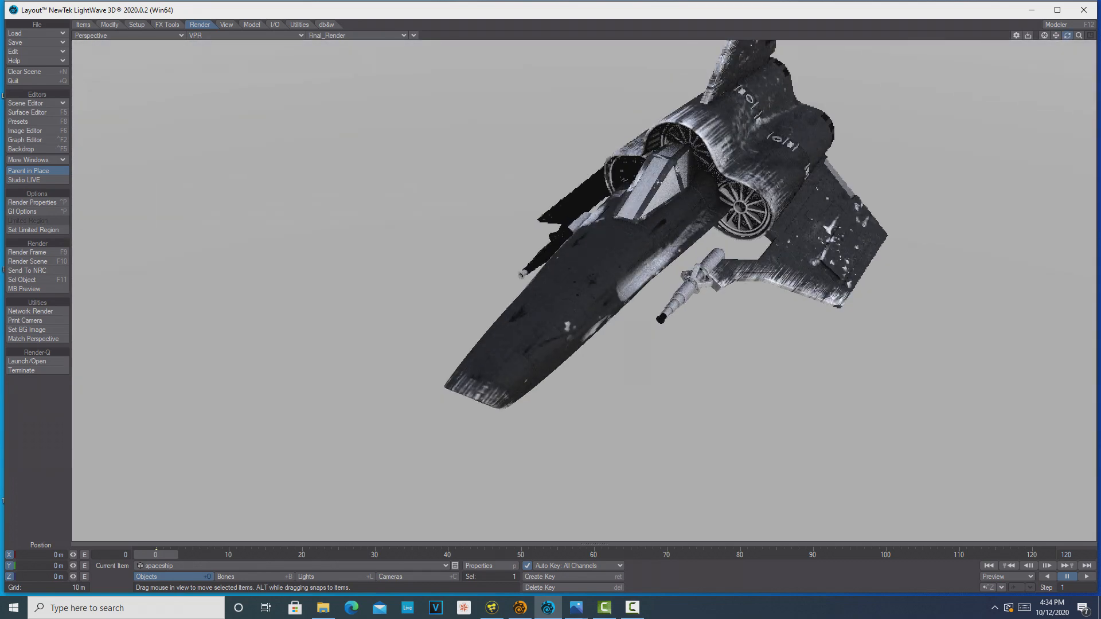
pyautogui.moveTo(1067, 35); pyautogui.dragTo(1095, 31)
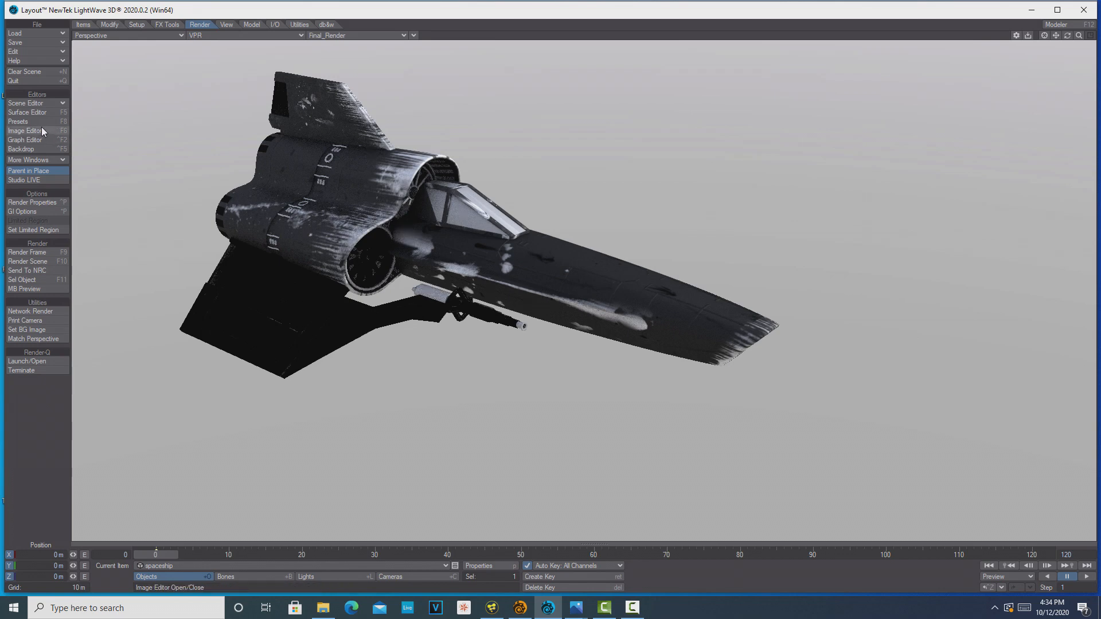
# Select all of the spaceship's surfaces in the Surface Editor and change their material to Principled BSDF
pyautogui.click(46, 112)
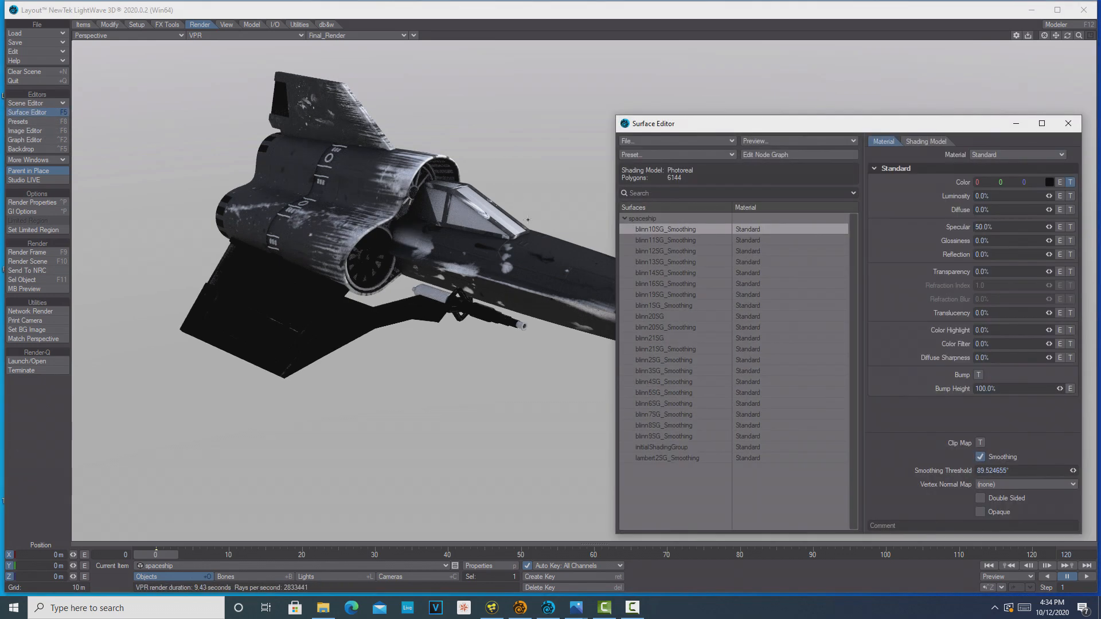
pyautogui.keyDown('shift'); pyautogui.click(671, 458); pyautogui.keyUp('shift')
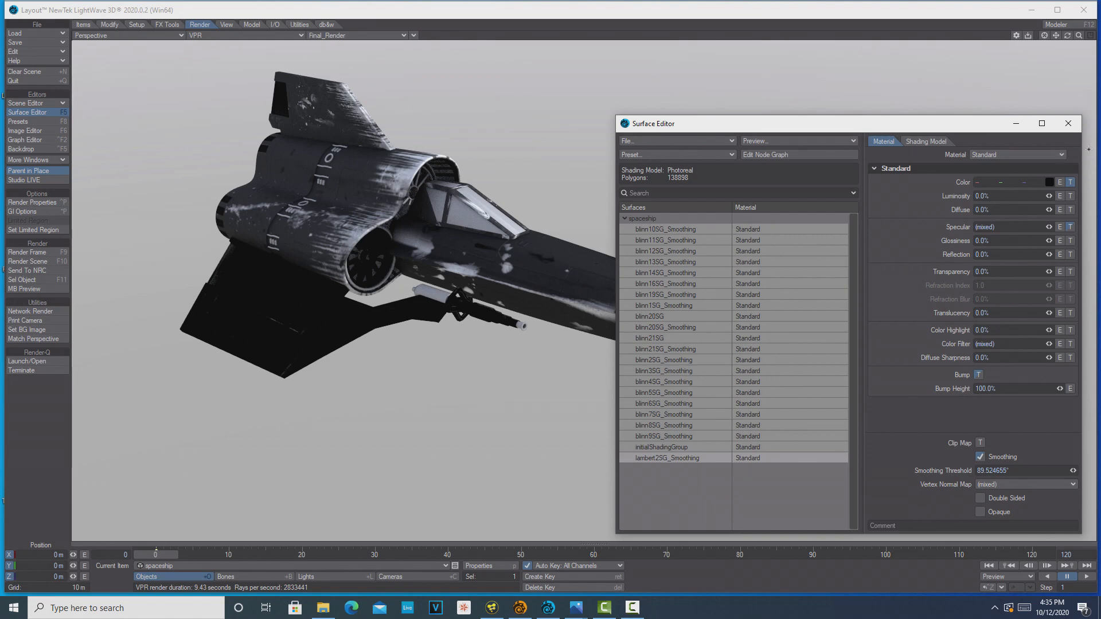
pyautogui.click(1058, 156)
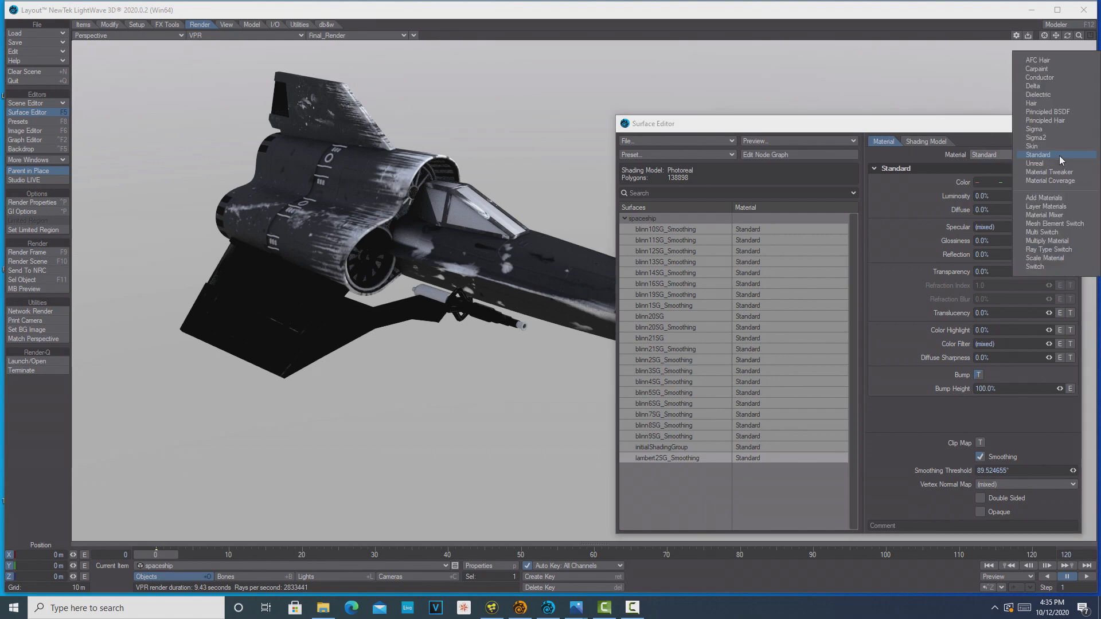
pyautogui.click(1049, 112)
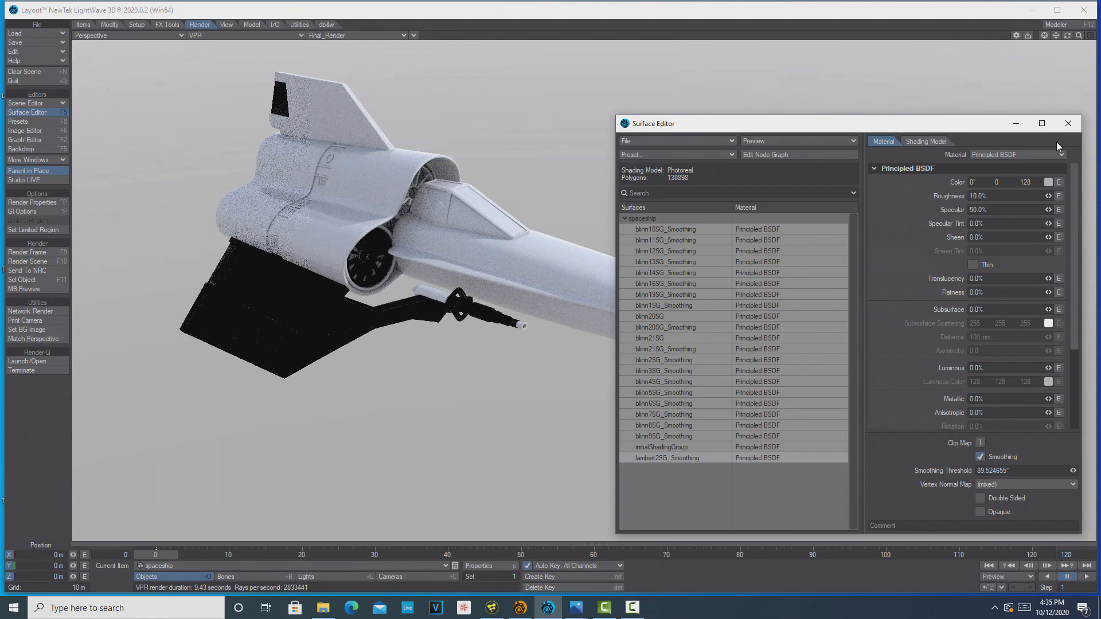
pyautogui.click(1017, 124)
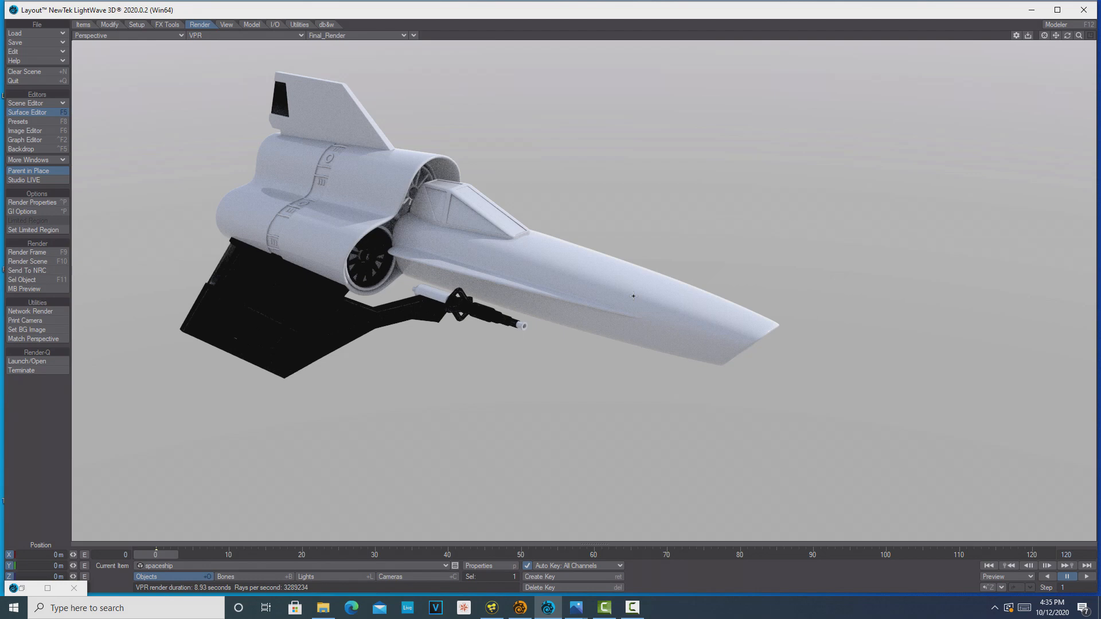
# Reopen the Surface Editor and set the blinn10SG_Smoothing surface's color to red with hue 0°, saturation 255 and value 191
pyautogui.click(38, 114)
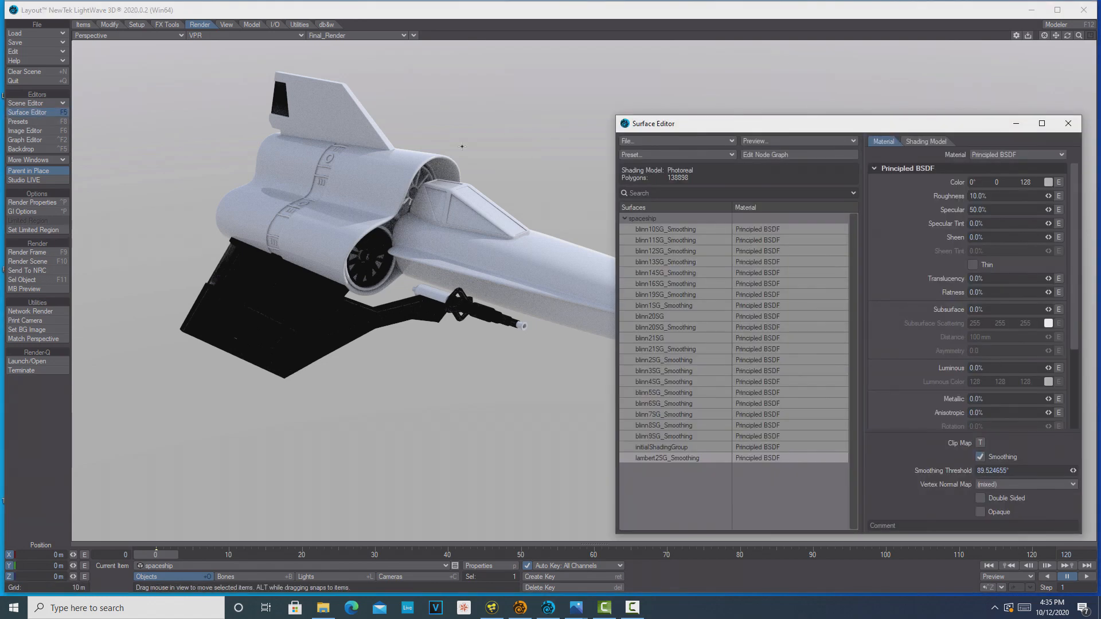
pyautogui.click(680, 231)
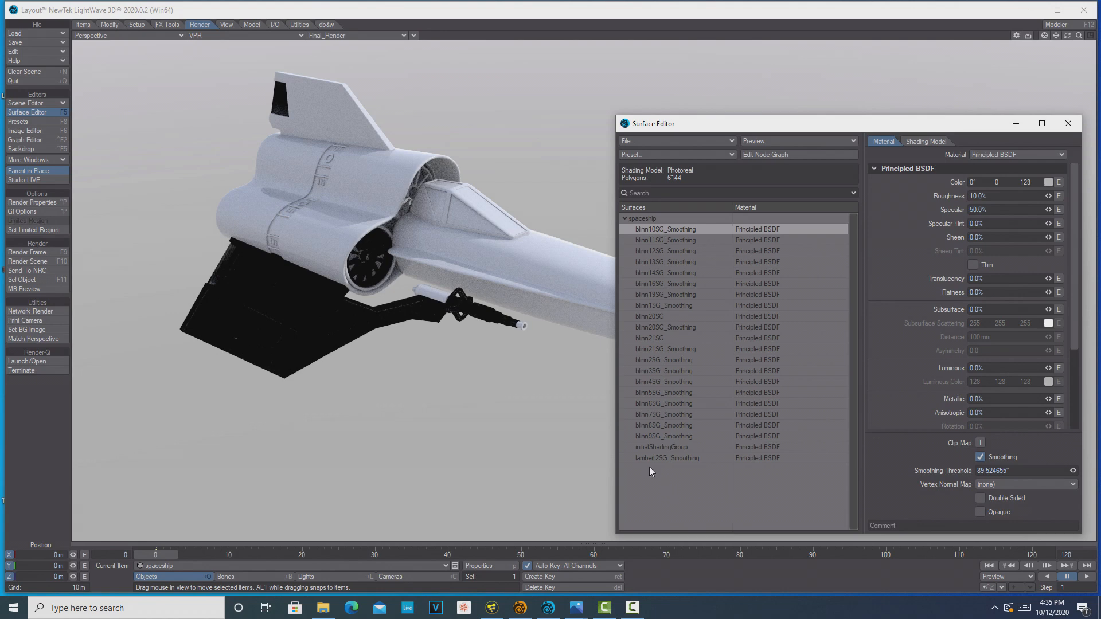
pyautogui.moveTo(767, 126); pyautogui.dragTo(719, 118)
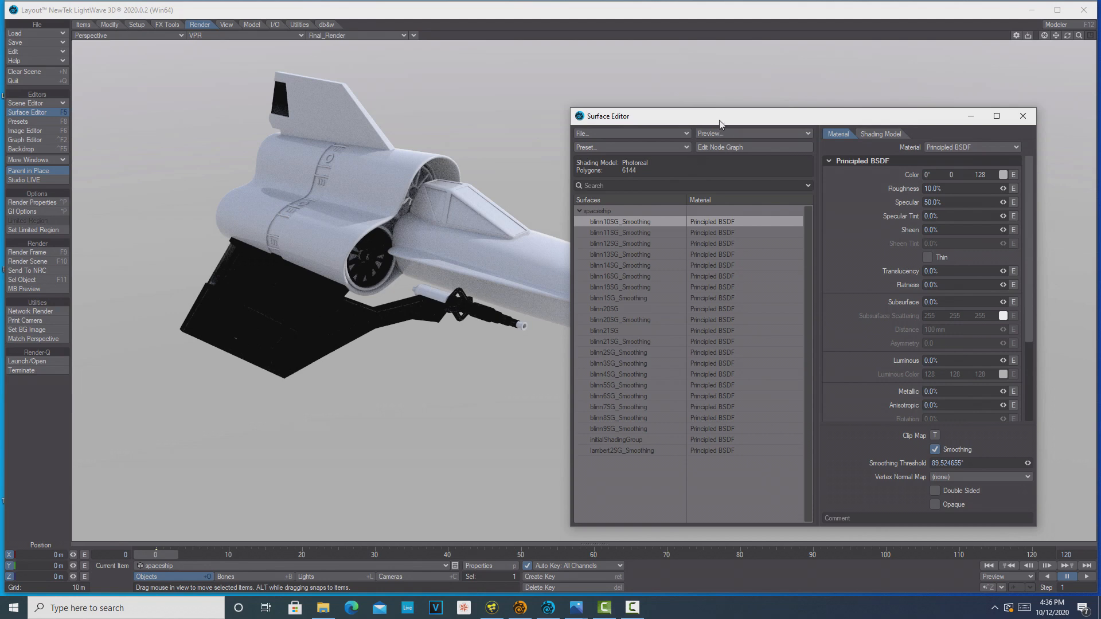
pyautogui.moveTo(720, 124)
pyautogui.mouseDown()
pyautogui.moveTo(947, 122)
pyautogui.moveTo(728, 121)
pyautogui.moveTo(728, 108)
pyautogui.mouseUp()
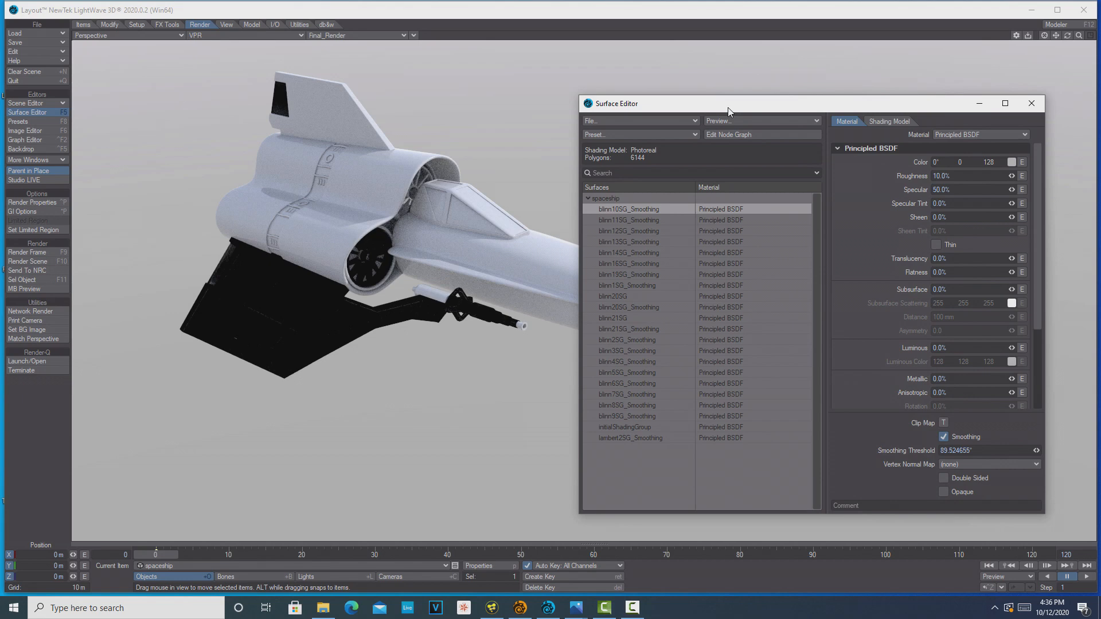
pyautogui.click(1012, 164)
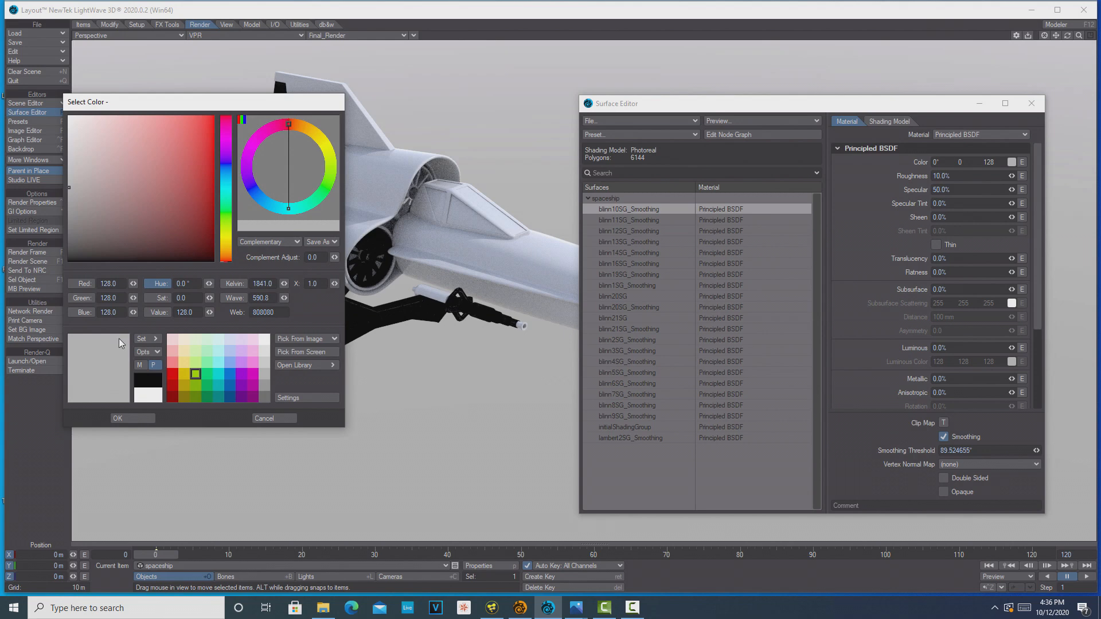
pyautogui.click(173, 379)
pyautogui.click(147, 419)
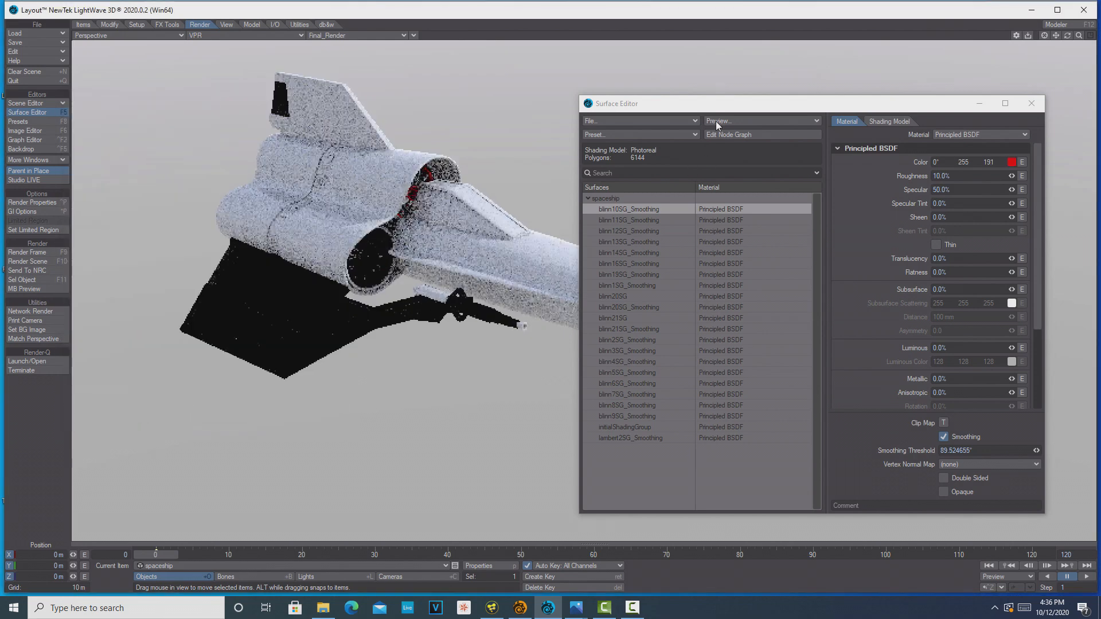
# Rename the blinn10SG_Smoothing surface to inner_rings
pyautogui.moveTo(717, 112); pyautogui.dragTo(806, 134)
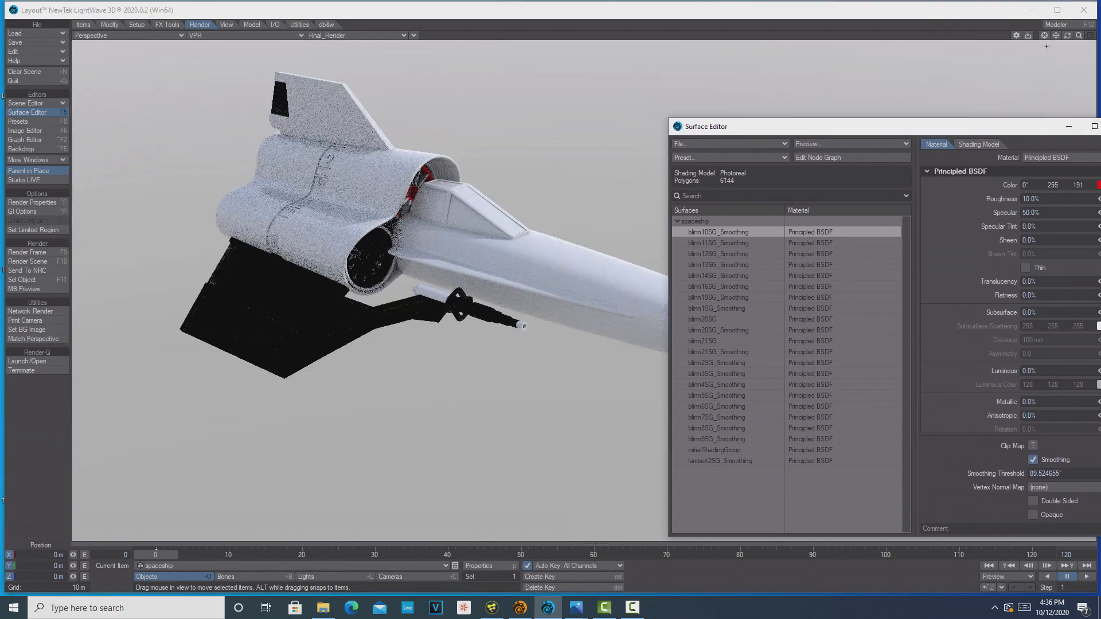
pyautogui.moveTo(1067, 35); pyautogui.dragTo(1058, 39)
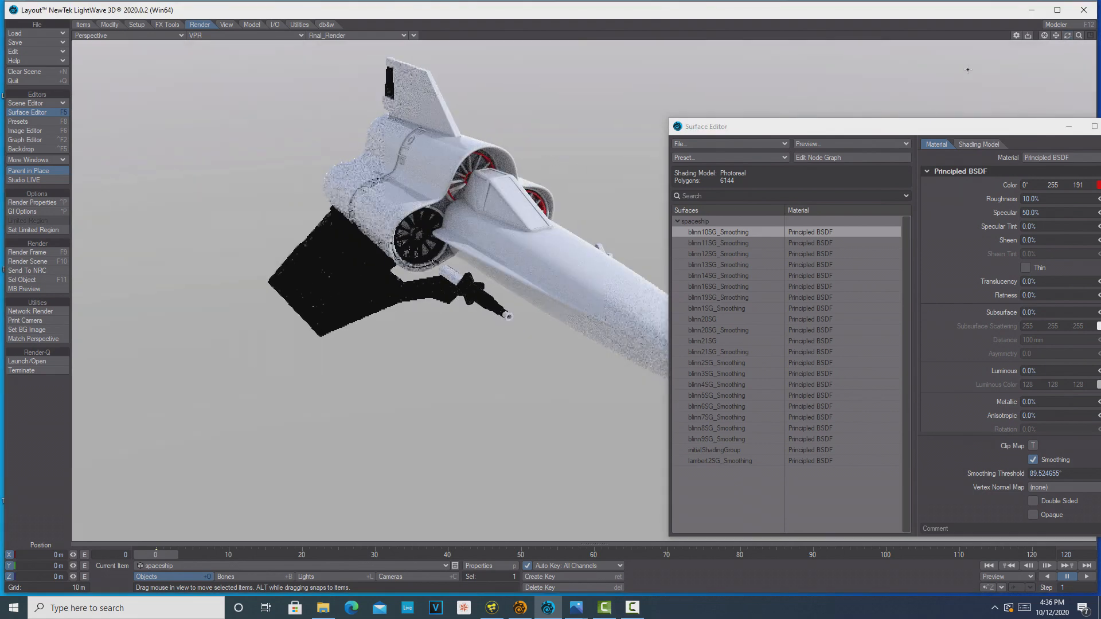
pyautogui.rightClick(716, 229)
pyautogui.click(715, 229)
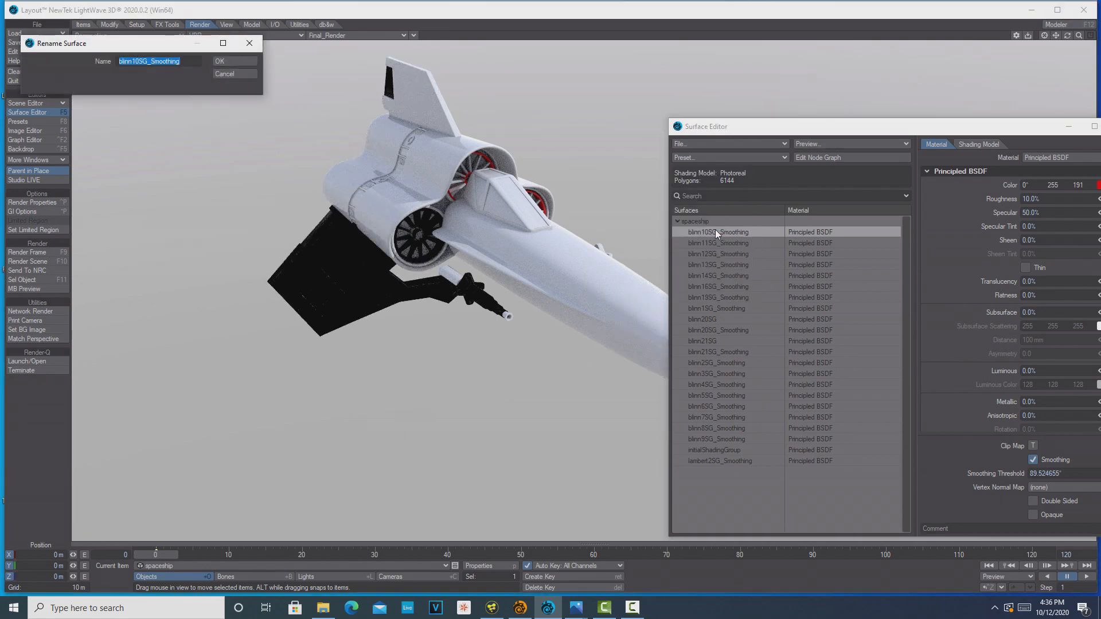
pyautogui.write('inner_rings')
pyautogui.click(251, 61)
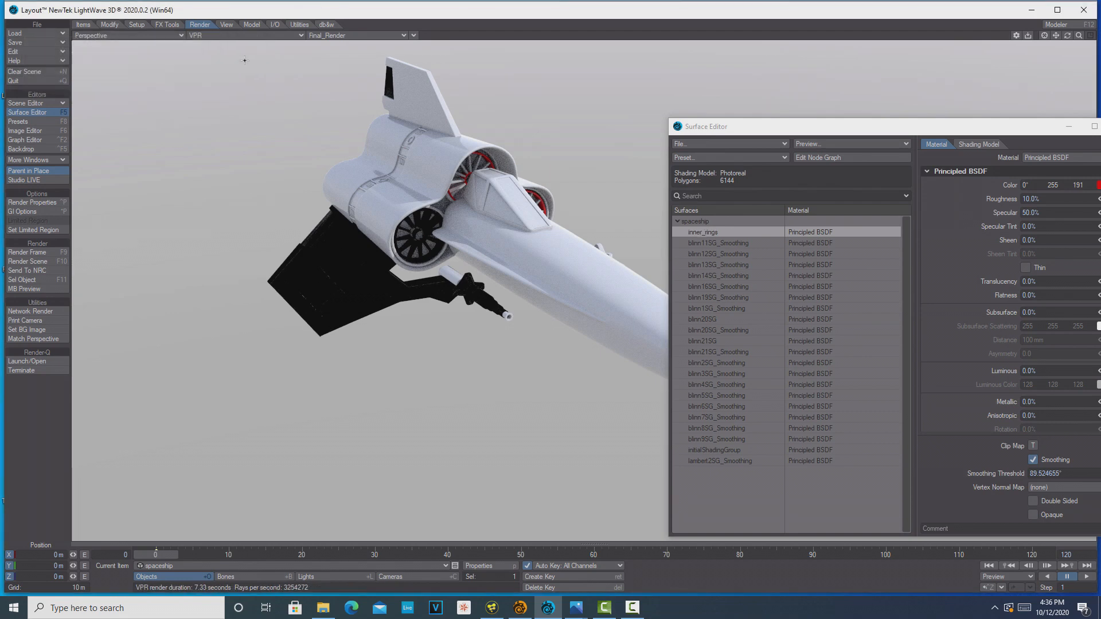
# Set the blinn11SG_Smoothing surface's color to yellow, web value BF8F00
pyautogui.click(726, 246)
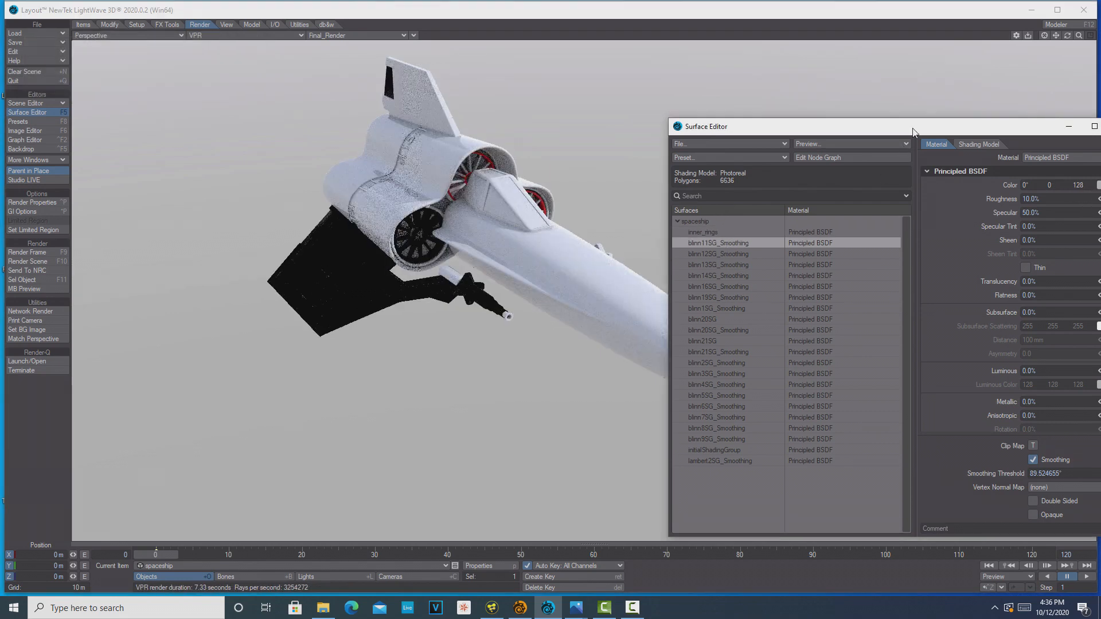
pyautogui.moveTo(914, 128); pyautogui.dragTo(842, 123)
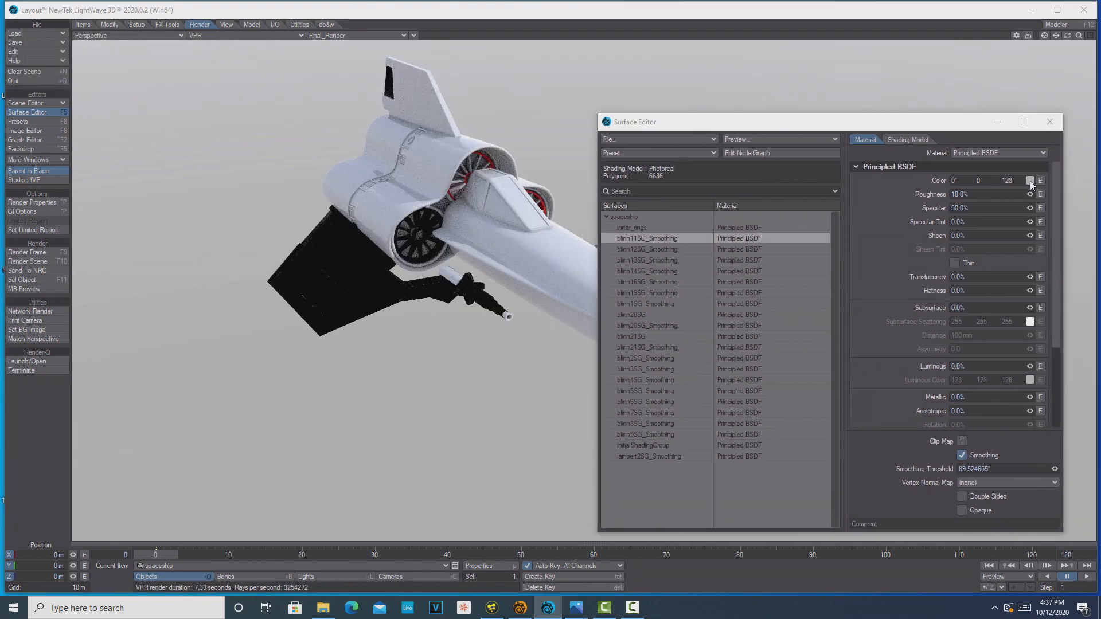
pyautogui.click(1030, 180)
pyautogui.click(182, 379)
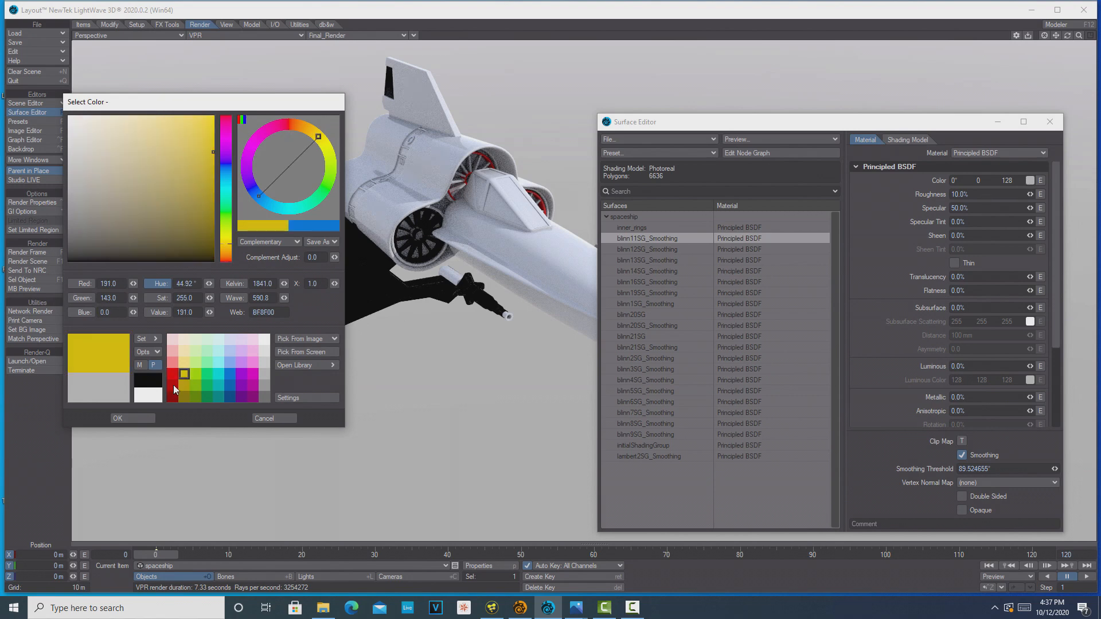
pyautogui.click(141, 419)
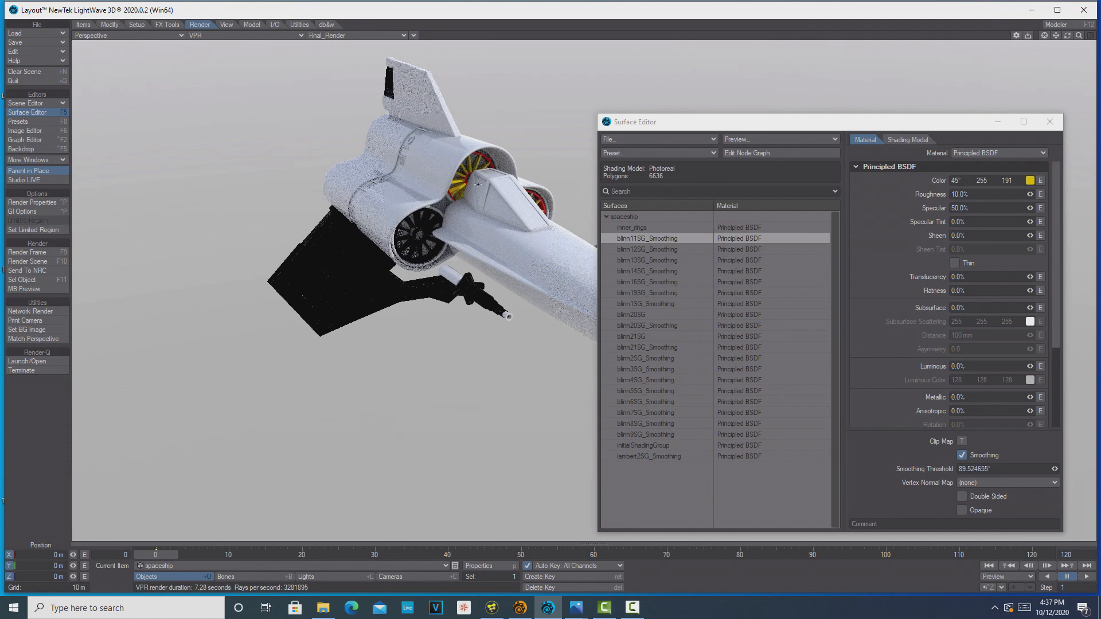
# Rename the blinn11SG_Smoothing surface to blades
pyautogui.rightClick(660, 236)
pyautogui.click(659, 237)
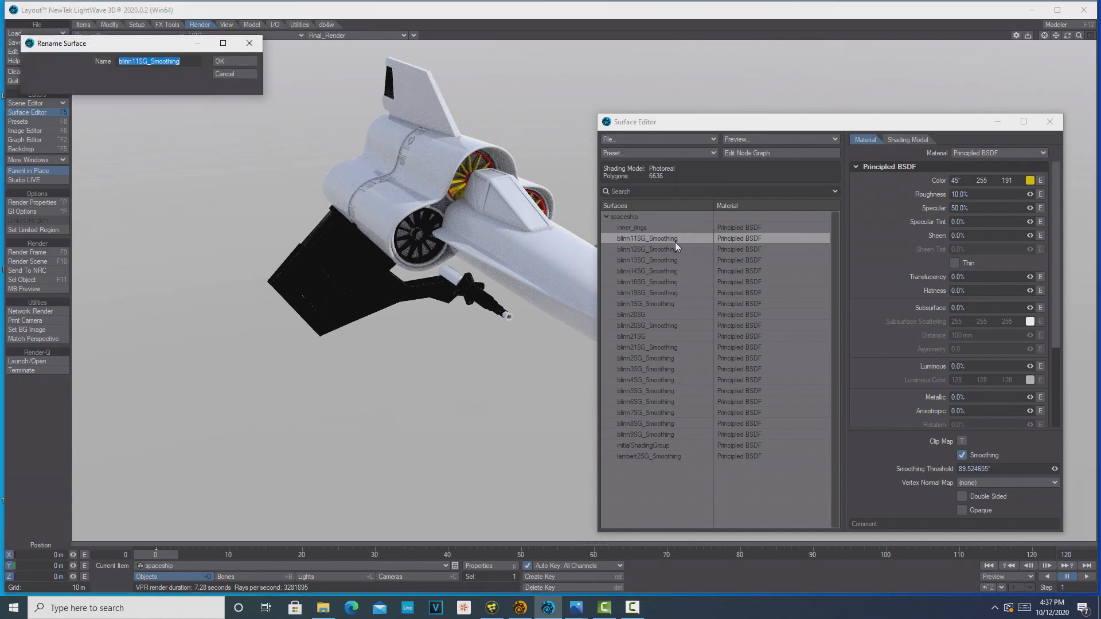
pyautogui.write('b')
pyautogui.click(235, 61)
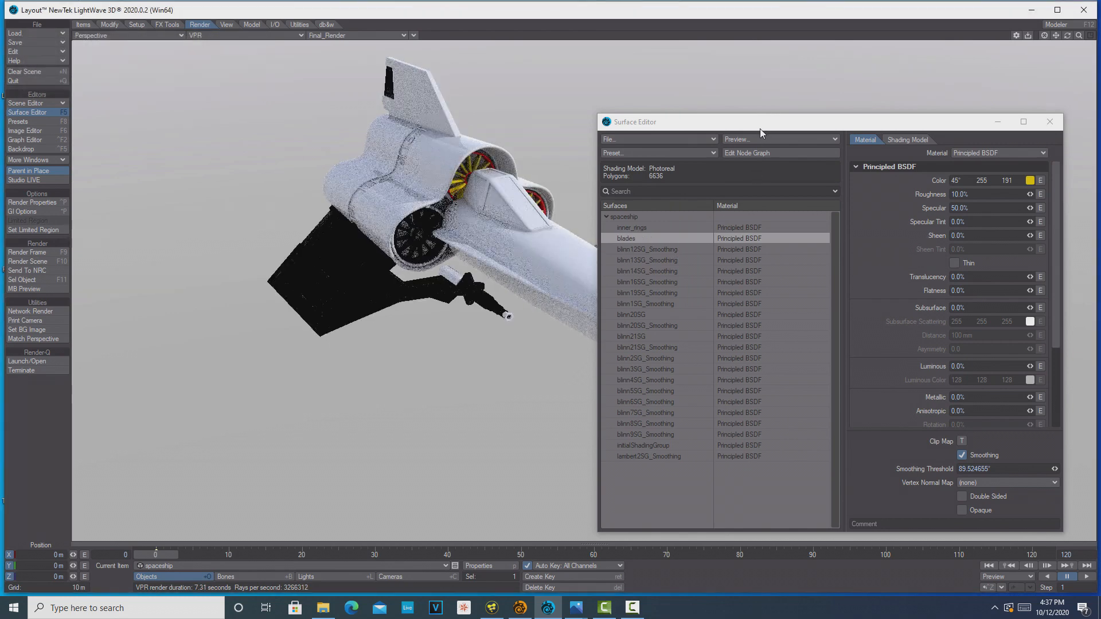
# Set the blinn12SG_Smoothing surface's color to blue, web value 002FBF
pyautogui.moveTo(759, 126); pyautogui.dragTo(825, 116)
pyautogui.click(728, 240)
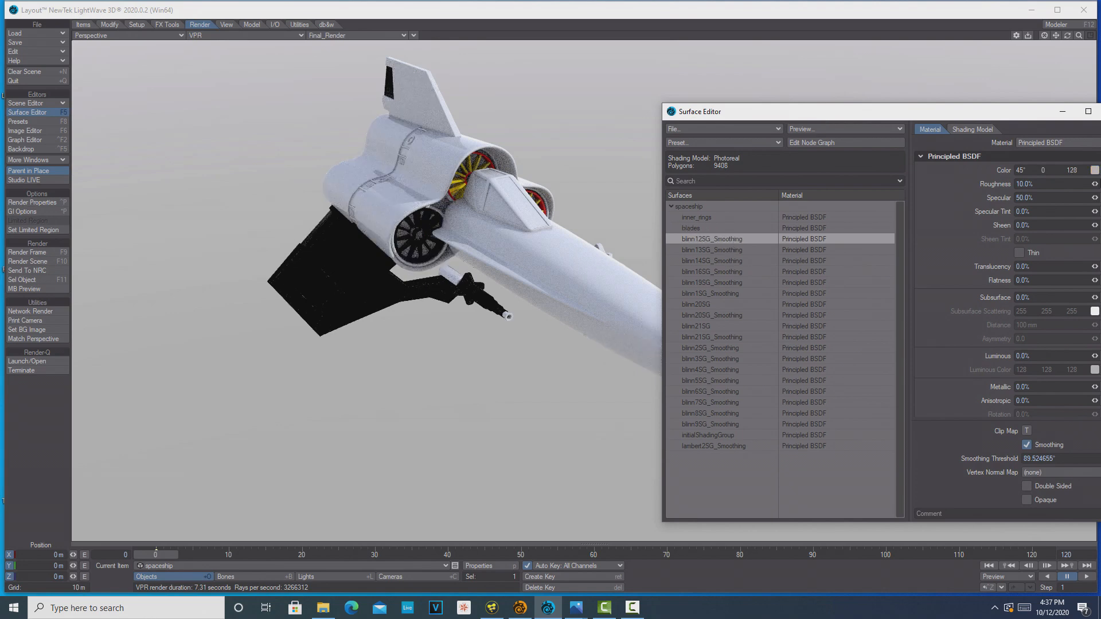
pyautogui.click(1095, 170)
pyautogui.click(229, 374)
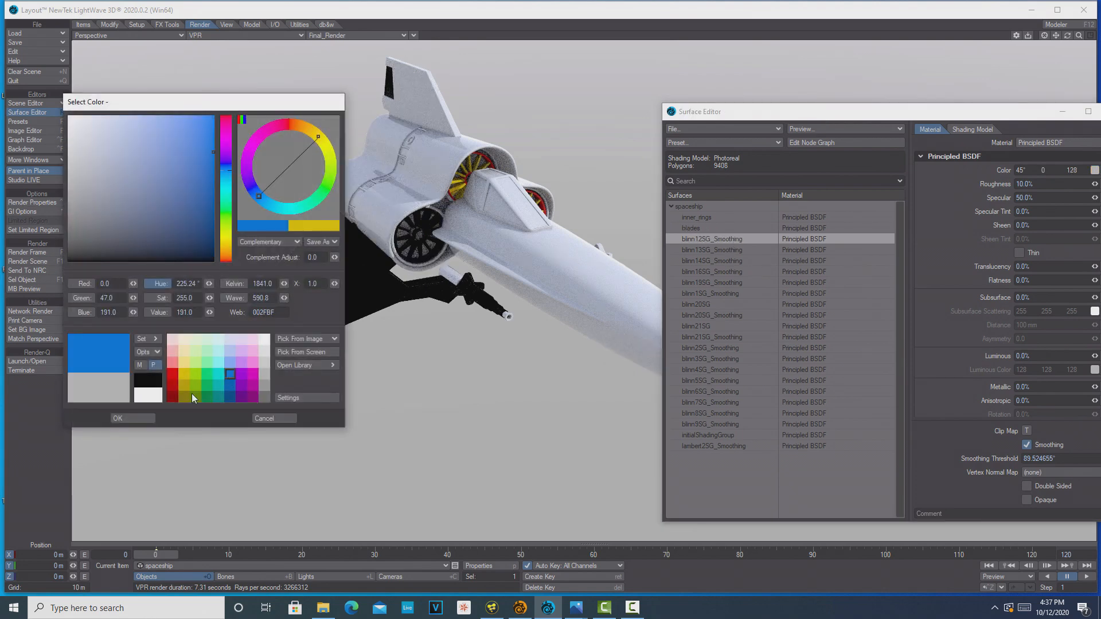
pyautogui.click(148, 419)
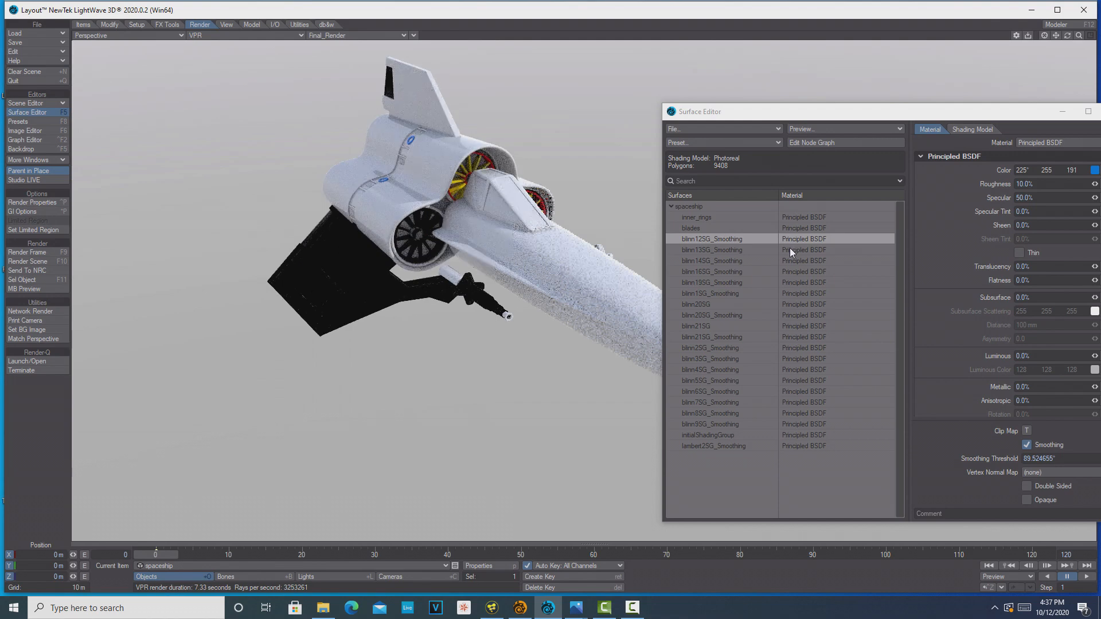
# Set the blinn13SG_Smoothing surface's color to dark blue with hue 225°, saturation 255 and value 64
pyautogui.click(725, 249)
pyautogui.click(1094, 169)
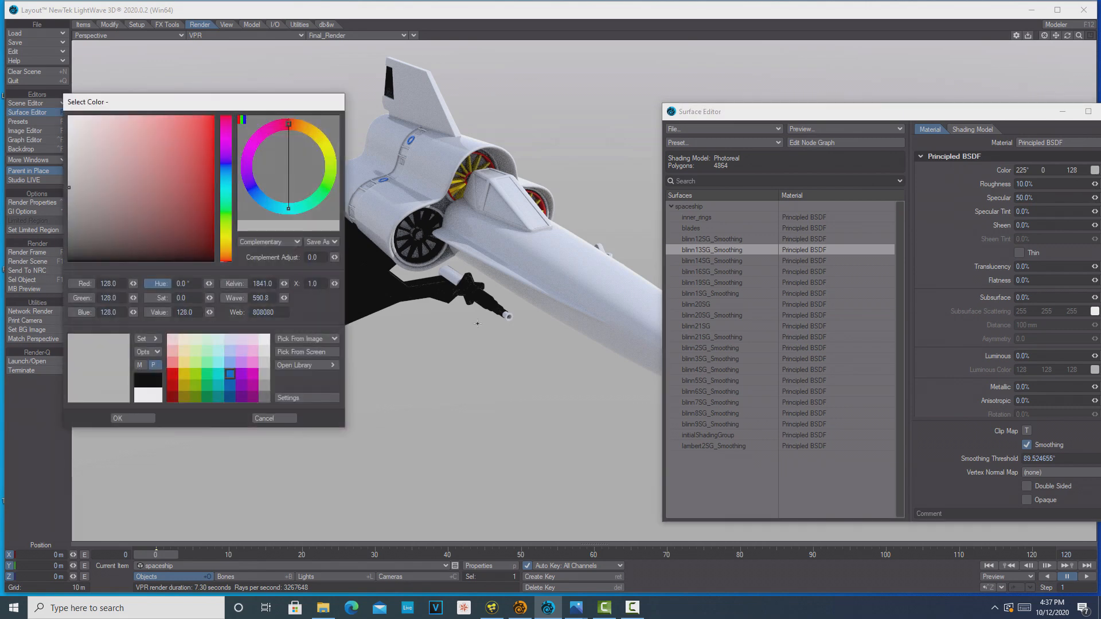
pyautogui.click(234, 396)
pyautogui.click(118, 418)
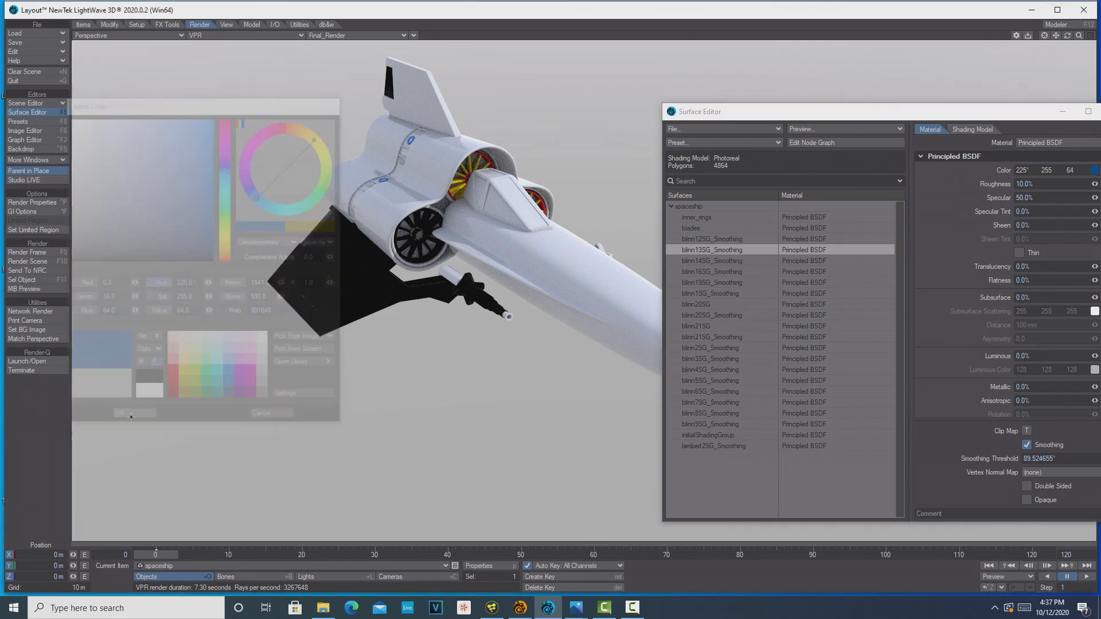
pyautogui.hotkey('shift', 'c')
pyautogui.moveTo(883, 111); pyautogui.dragTo(599, 382)
pyautogui.moveTo(1067, 35); pyautogui.dragTo(969, 60)
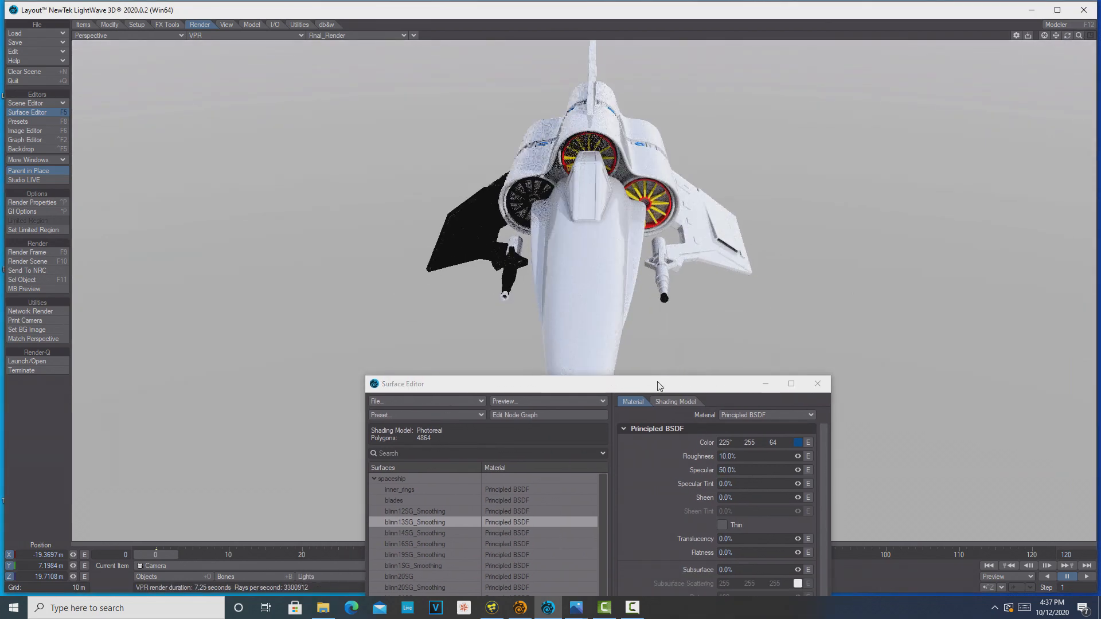
# Set the blinn14SG_Smoothing surface's color to red with hue 0°, saturation 255 and value 191
pyautogui.moveTo(656, 384); pyautogui.dragTo(900, 141)
pyautogui.click(689, 291)
pyautogui.click(1040, 200)
pyautogui.click(177, 383)
pyautogui.click(134, 414)
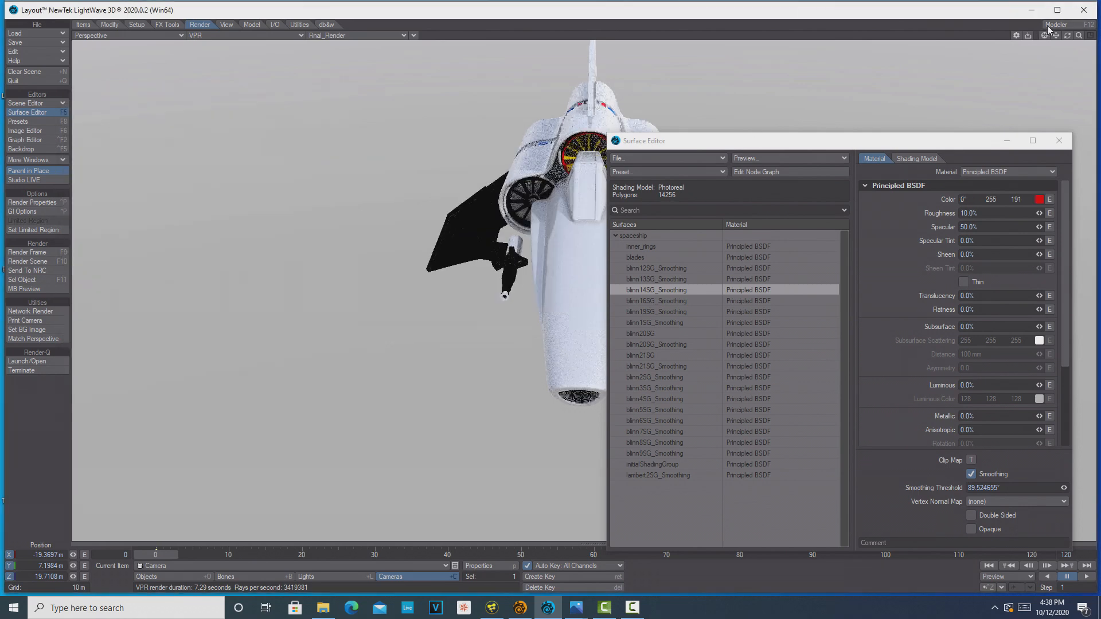
pyautogui.moveTo(1067, 36); pyautogui.dragTo(545, 197)
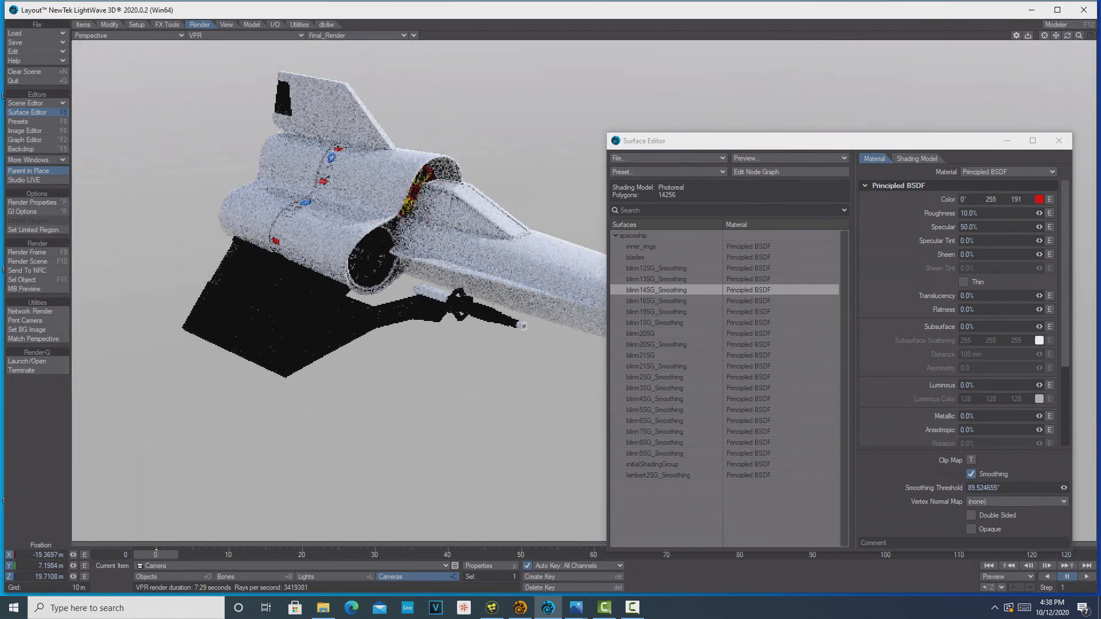
# Set the blinn16SG_Smoothing surface's color to light green, web value 3EFF6F, and find it on the ship
pyautogui.click(664, 302)
pyautogui.click(664, 301)
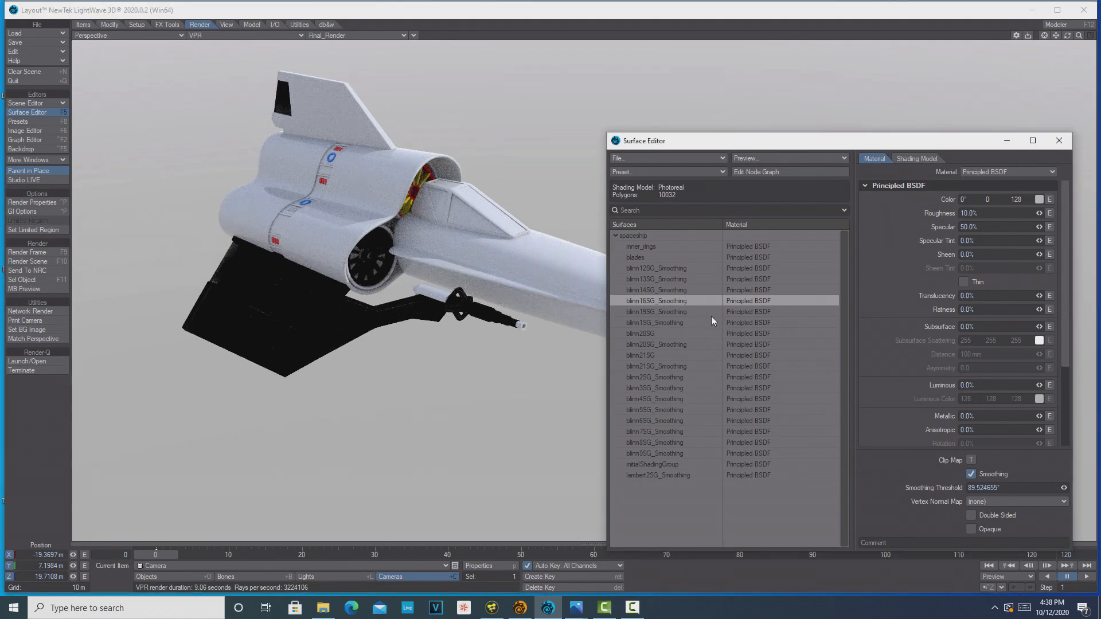
pyautogui.click(1039, 199)
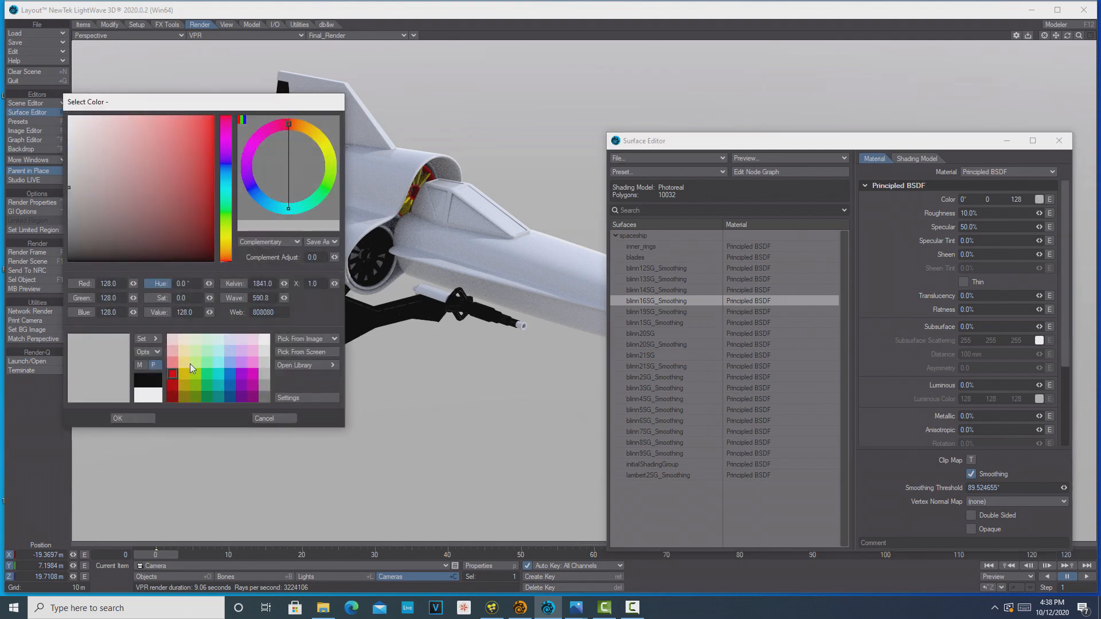
pyautogui.click(208, 363)
pyautogui.click(143, 418)
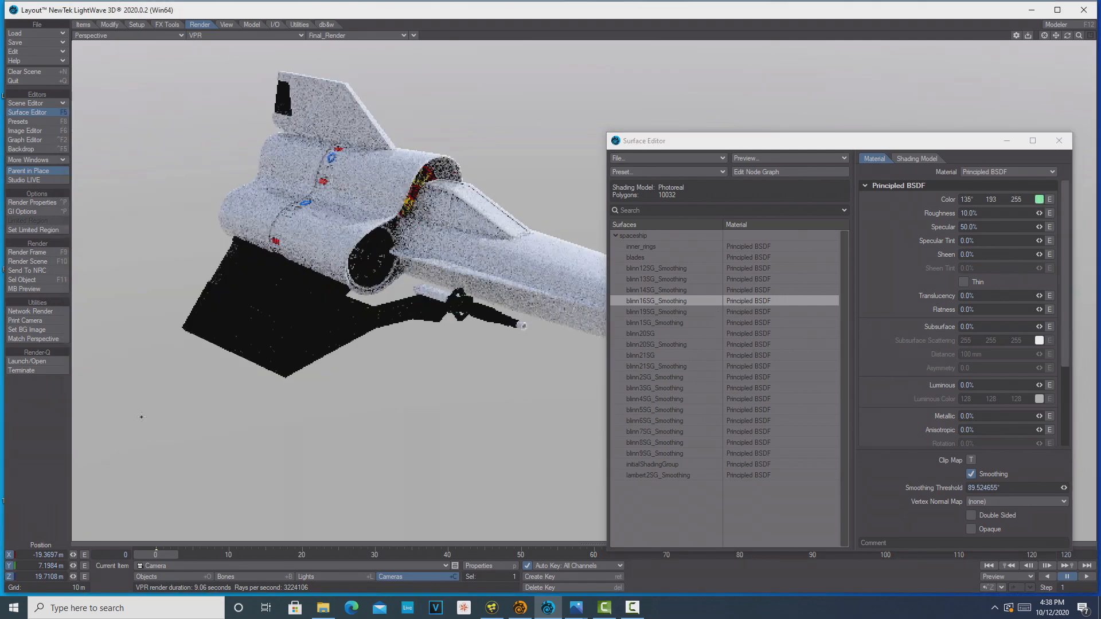
pyautogui.moveTo(741, 146); pyautogui.dragTo(850, 232)
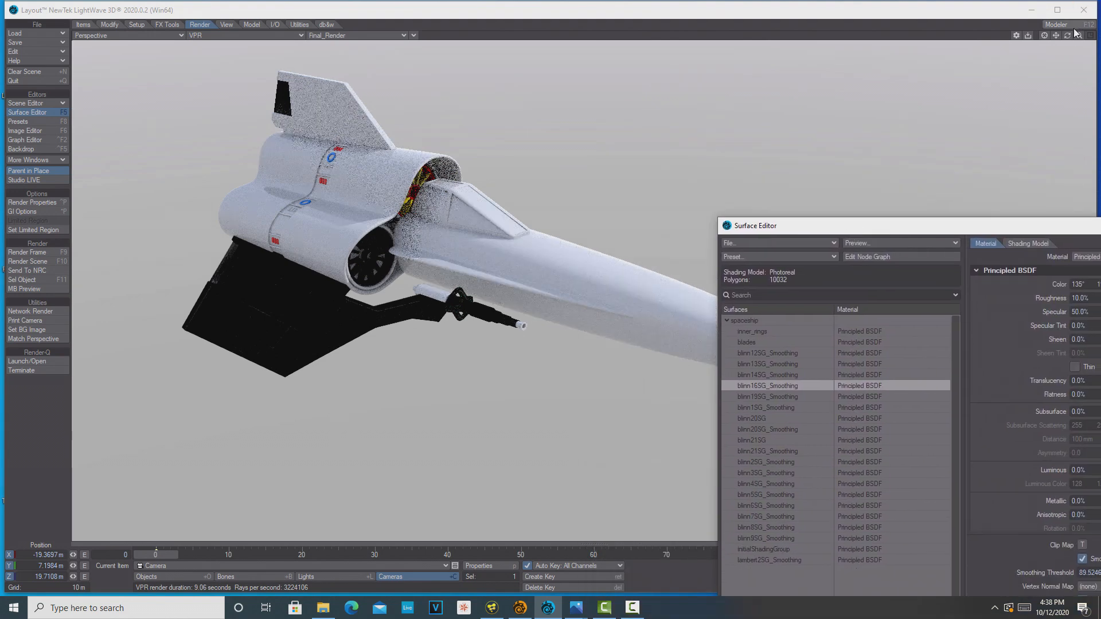
pyautogui.moveTo(1068, 36); pyautogui.dragTo(937, 44)
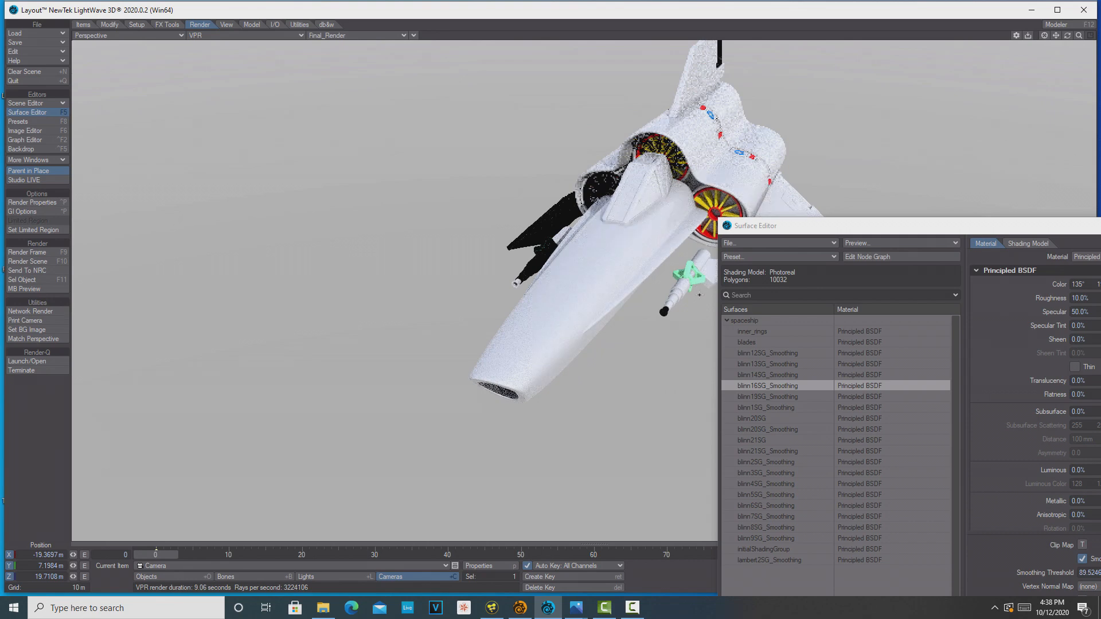
# Rename the blinn16SG_Smoothing surface to gun_part
pyautogui.rightClick(778, 384)
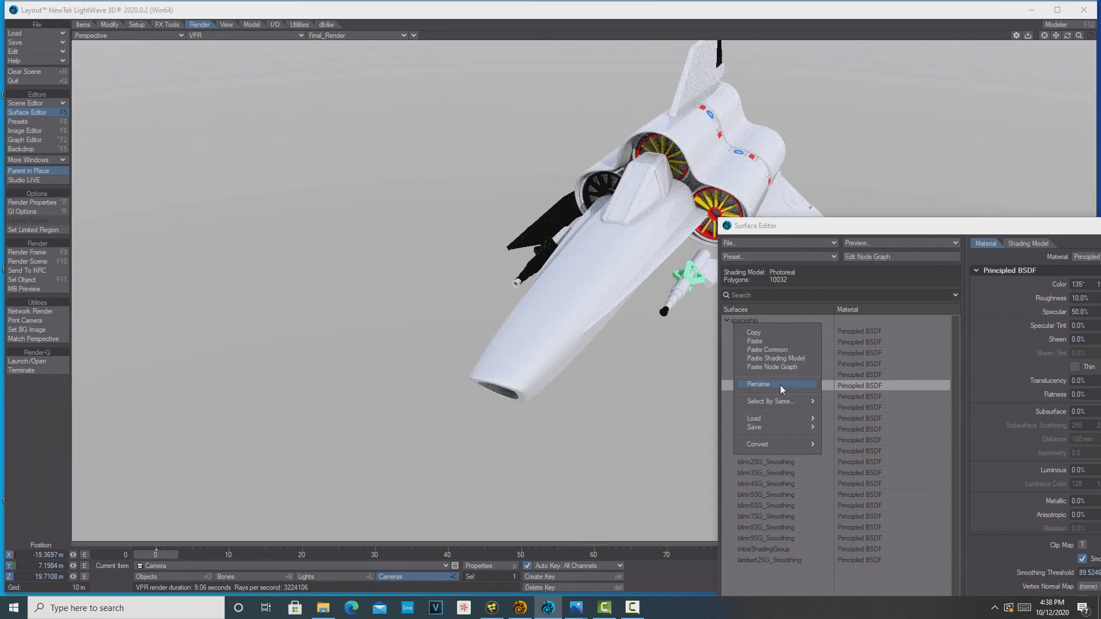
pyautogui.click(779, 384)
pyautogui.write('gun_part')
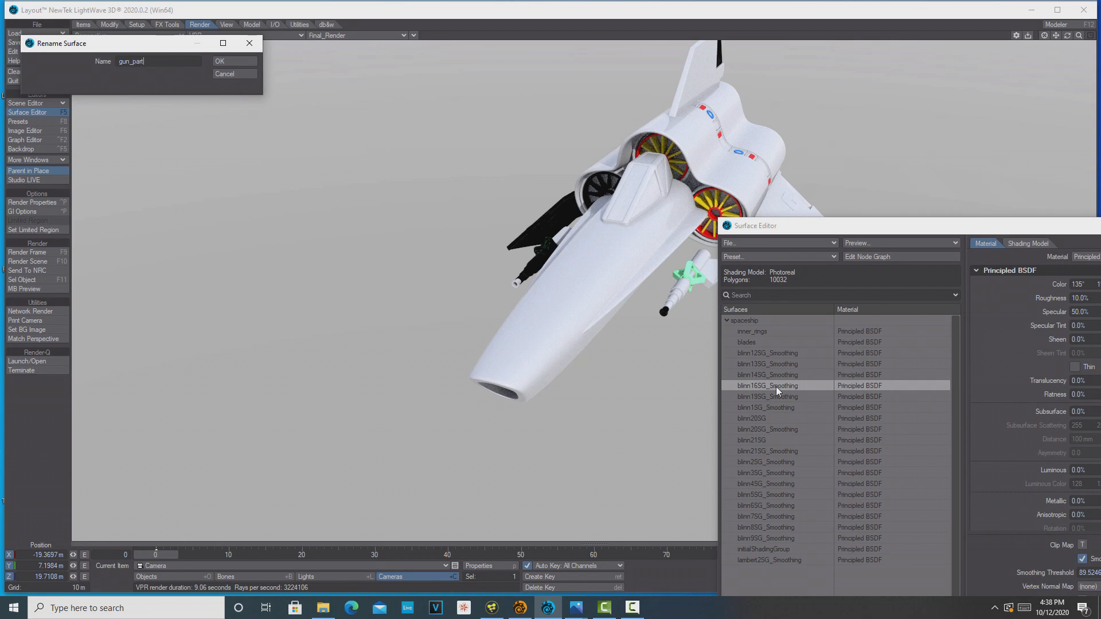
pyautogui.click(244, 62)
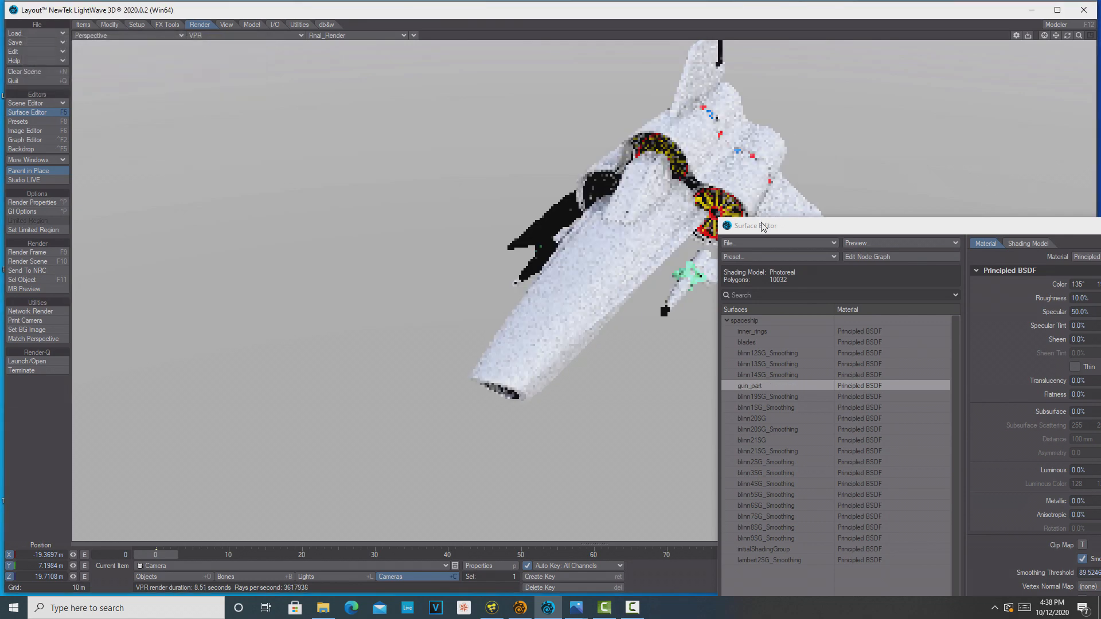
# Set the gun_part surface's color to black
pyautogui.moveTo(810, 229); pyautogui.dragTo(204, 110)
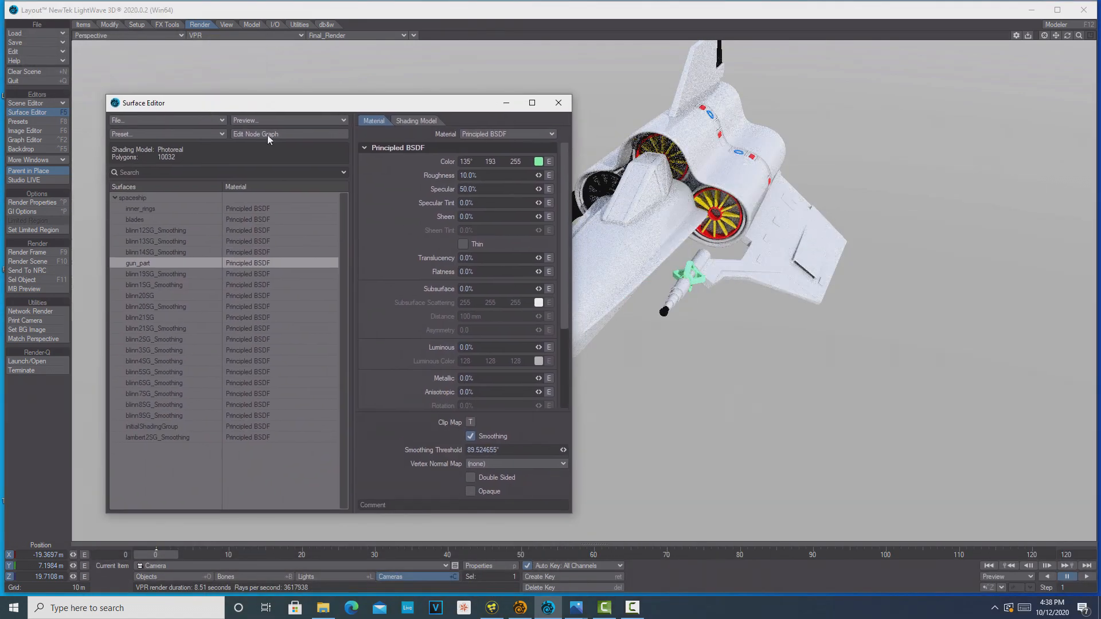
pyautogui.click(538, 161)
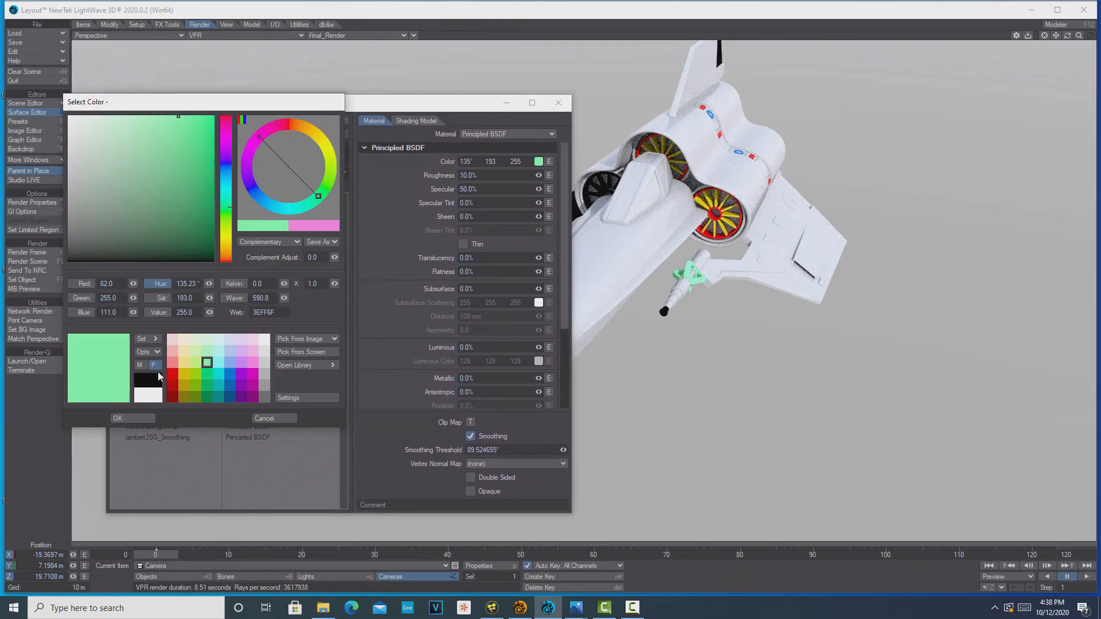
pyautogui.click(160, 378)
pyautogui.click(142, 417)
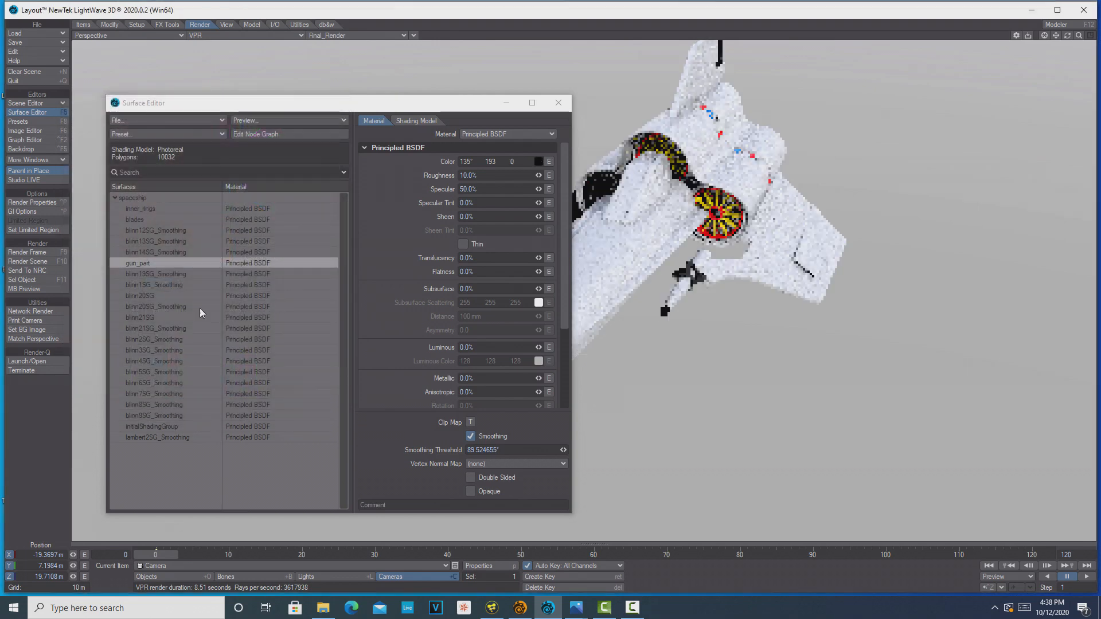
# Set the blinn19SG_Smoothing surface's color to light red with hue 0°, saturation 192 and value 255, and look for it on the ship
pyautogui.click(171, 277)
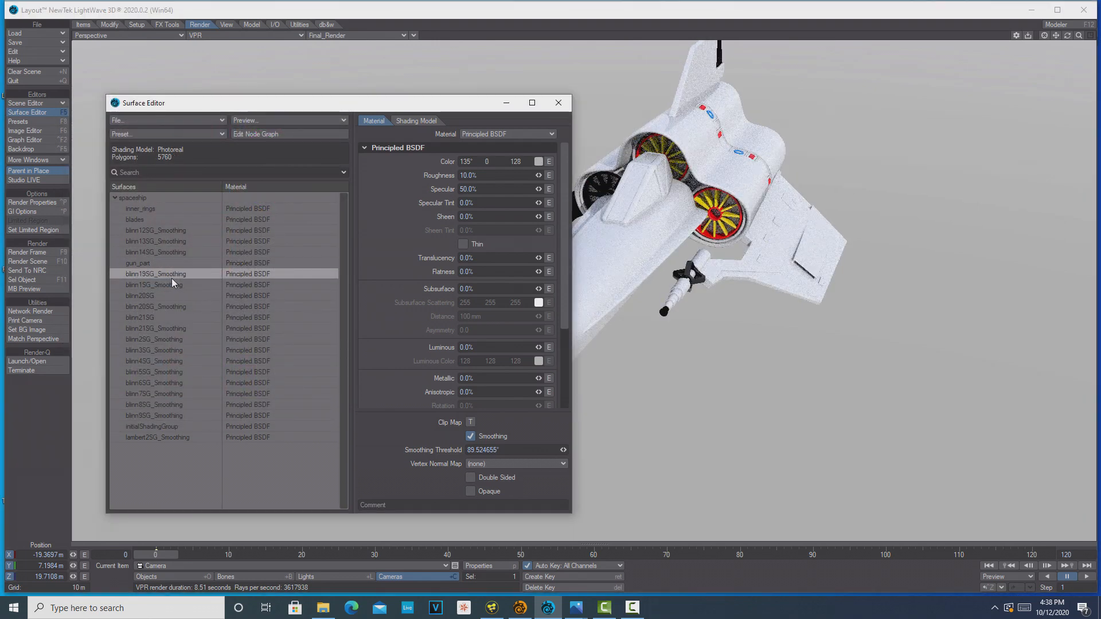
pyautogui.click(539, 161)
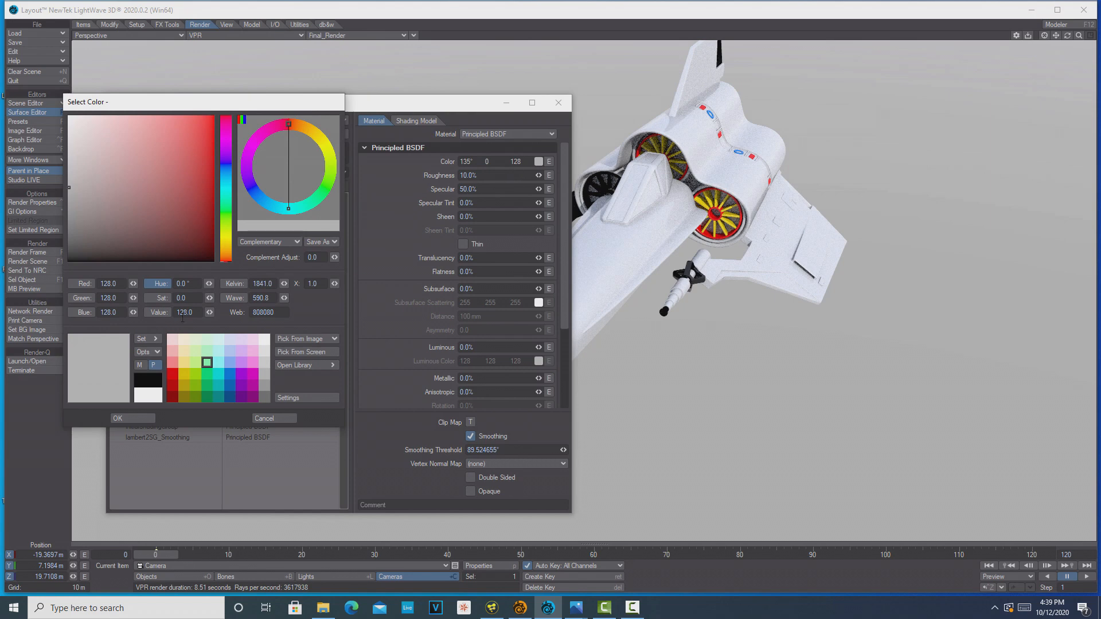
pyautogui.click(174, 364)
pyautogui.click(136, 417)
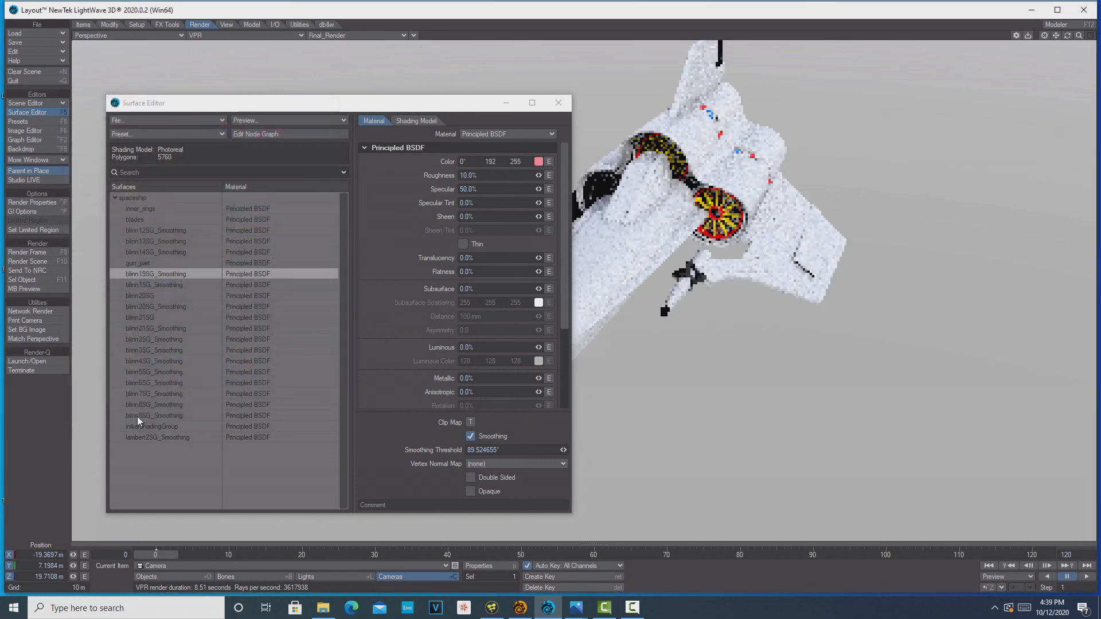
pyautogui.moveTo(1068, 36); pyautogui.dragTo(948, 93)
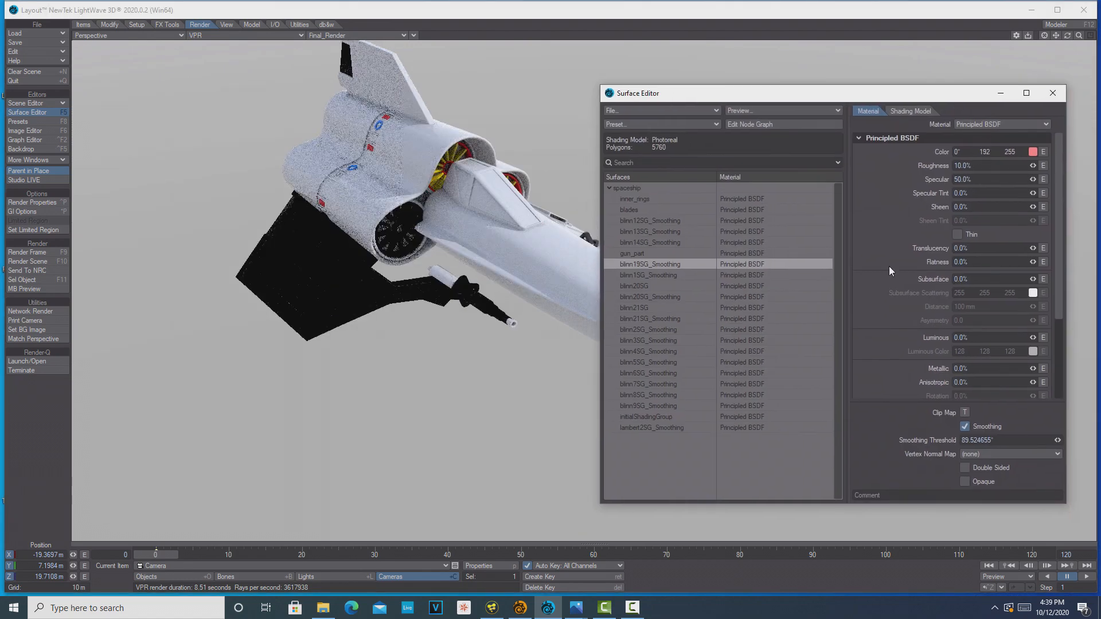
# Set the blinn1SG_Smoothing surface's color to yellow-green with hue 90°, saturation 255 and value 191
pyautogui.click(659, 276)
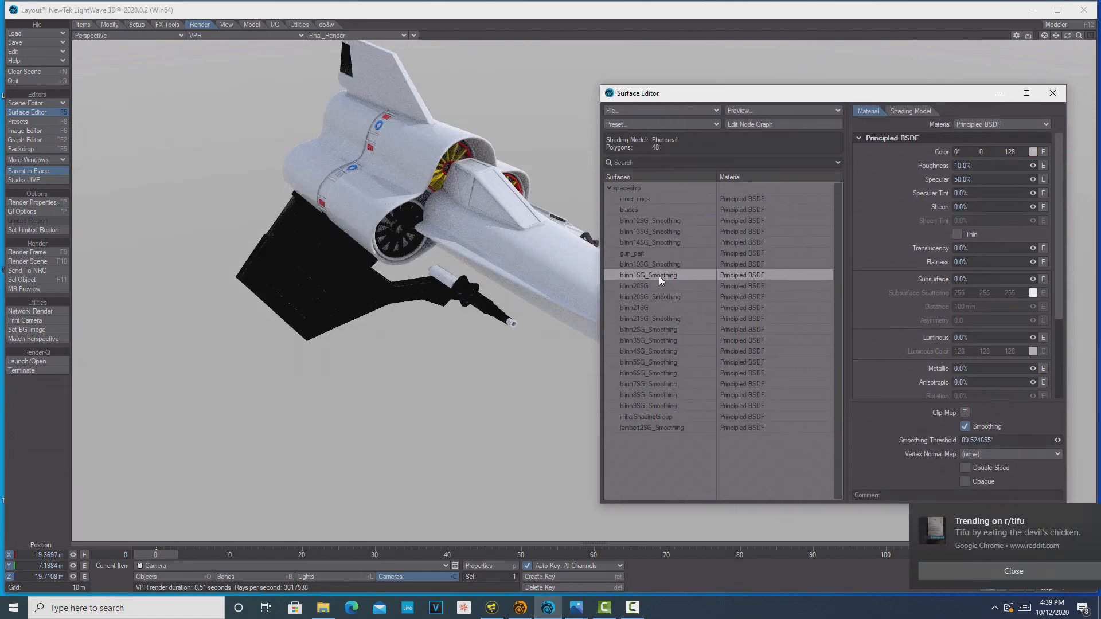
pyautogui.click(1033, 151)
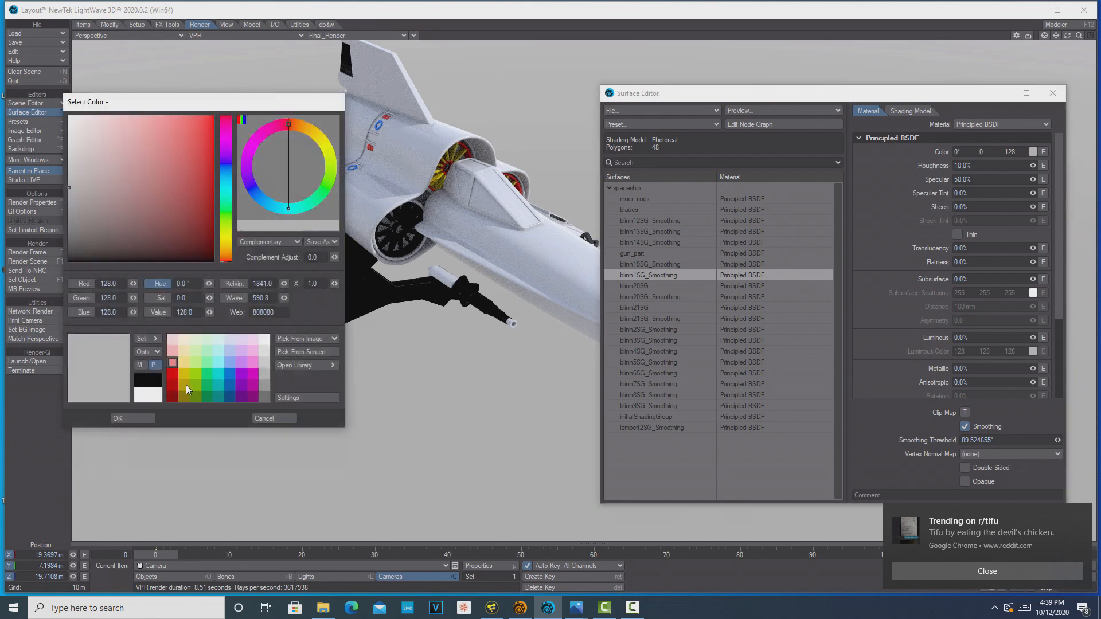
pyautogui.click(190, 375)
pyautogui.click(139, 415)
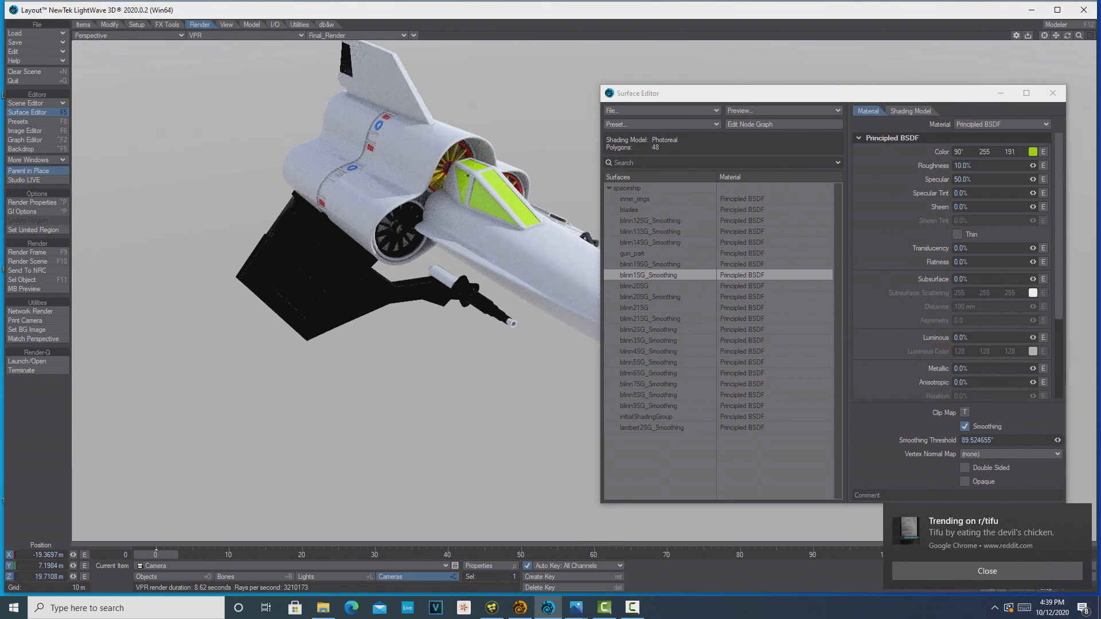
# Rename the blinn1SG_Smoothing surface to windshield
pyautogui.doubleClick(660, 275)
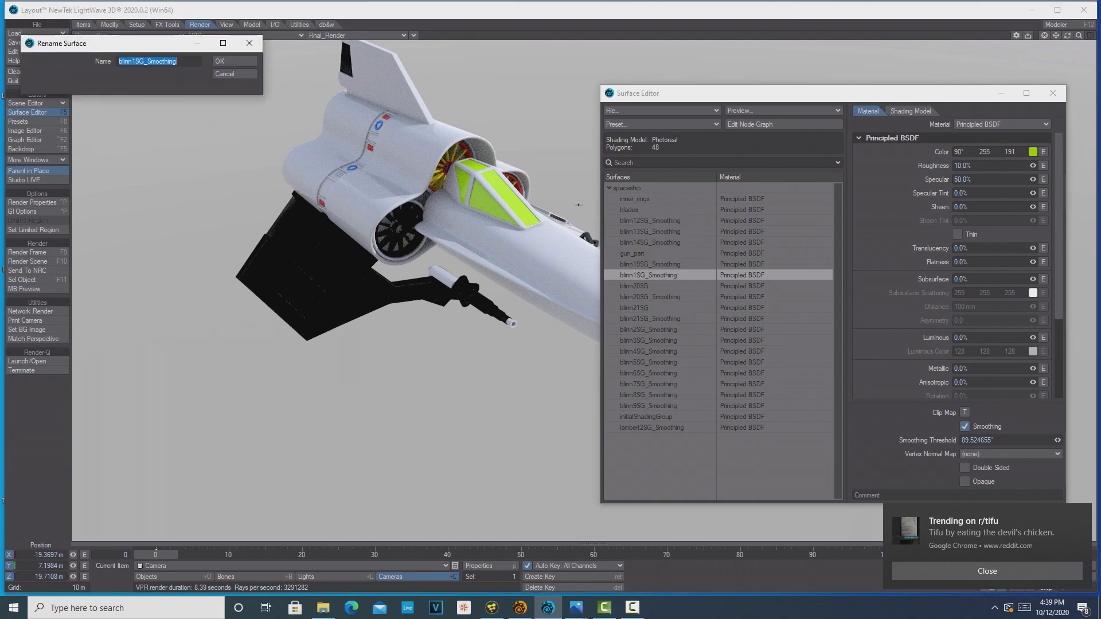
pyautogui.write('windshield')
pyautogui.moveTo(891, 97); pyautogui.dragTo(897, 72)
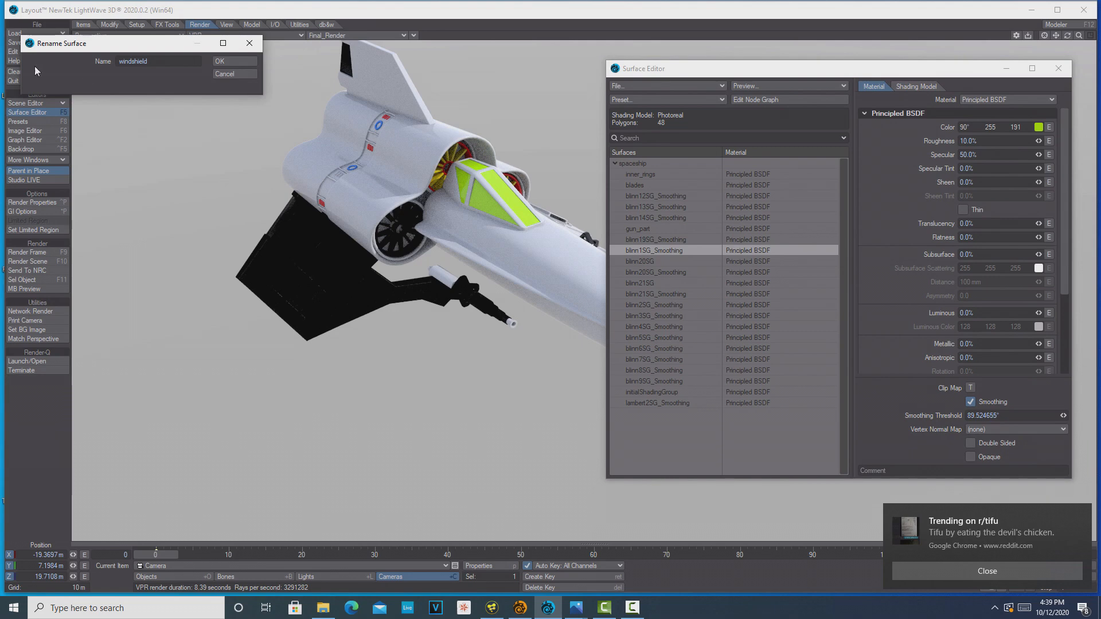
pyautogui.click(228, 60)
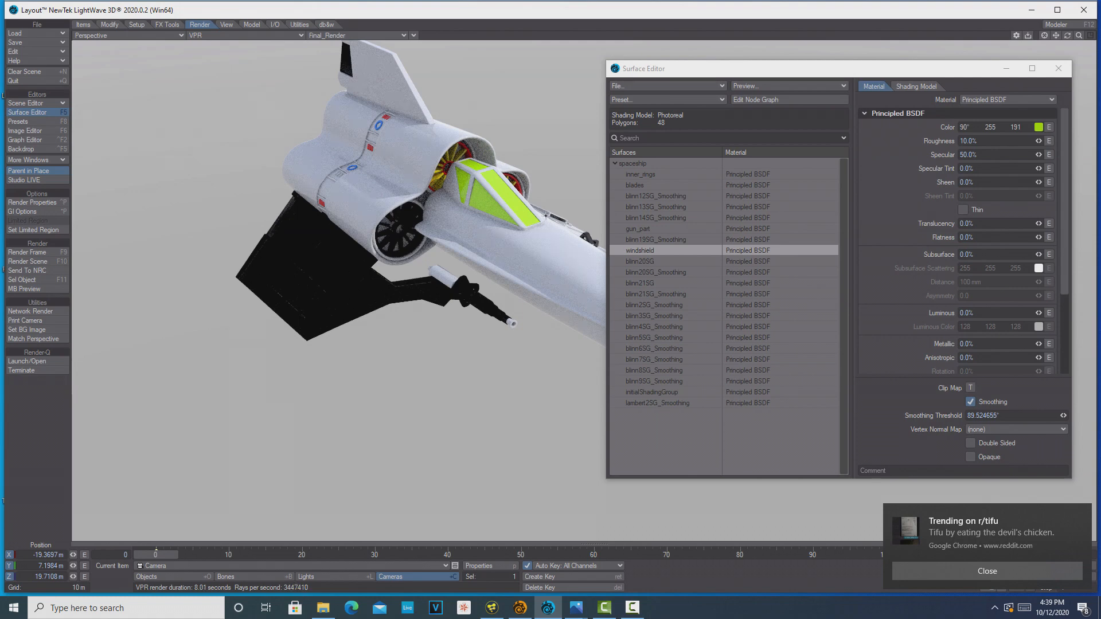
# Set the blinn20SG surface's color to red, web value BF0000, and the blinn20SG_Smoothing surface's color to light magenta
pyautogui.click(745, 263)
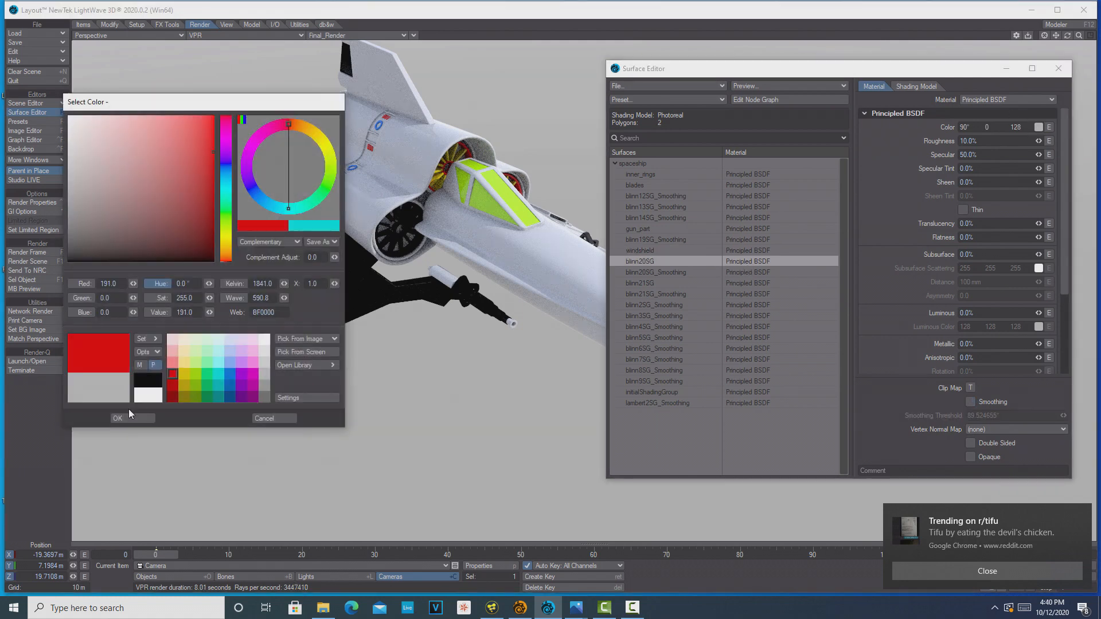
pyautogui.click(646, 273)
pyautogui.click(1038, 127)
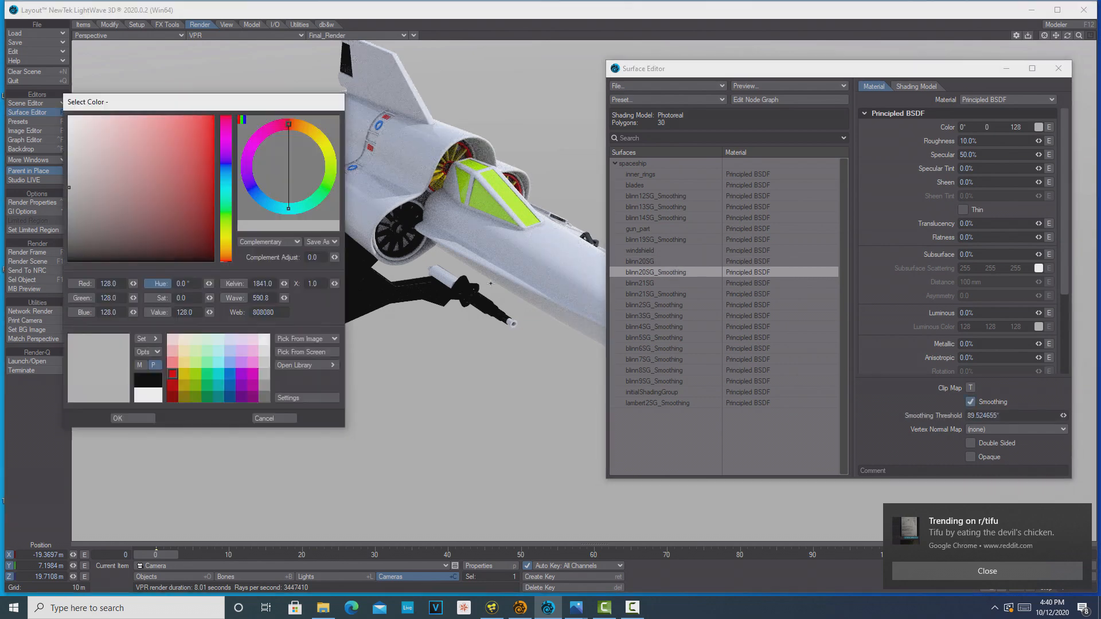
pyautogui.click(253, 363)
pyautogui.click(145, 418)
pyautogui.moveTo(1067, 35); pyautogui.dragTo(989, 38)
# Set the color of the next unidentified blinn surface in the list to light blue
pyautogui.moveTo(901, 71); pyautogui.dragTo(1100, 101)
pyautogui.click(718, 306)
pyautogui.click(1033, 168)
pyautogui.click(230, 362)
pyautogui.click(123, 420)
# Set the blinn2SG_Smoothing surface's color to dark green with hue 135°, saturation 255 and value 64
pyautogui.moveTo(901, 9); pyautogui.dragTo(954, 125)
pyautogui.click(713, 358)
pyautogui.click(1090, 182)
pyautogui.click(210, 396)
pyautogui.click(133, 420)
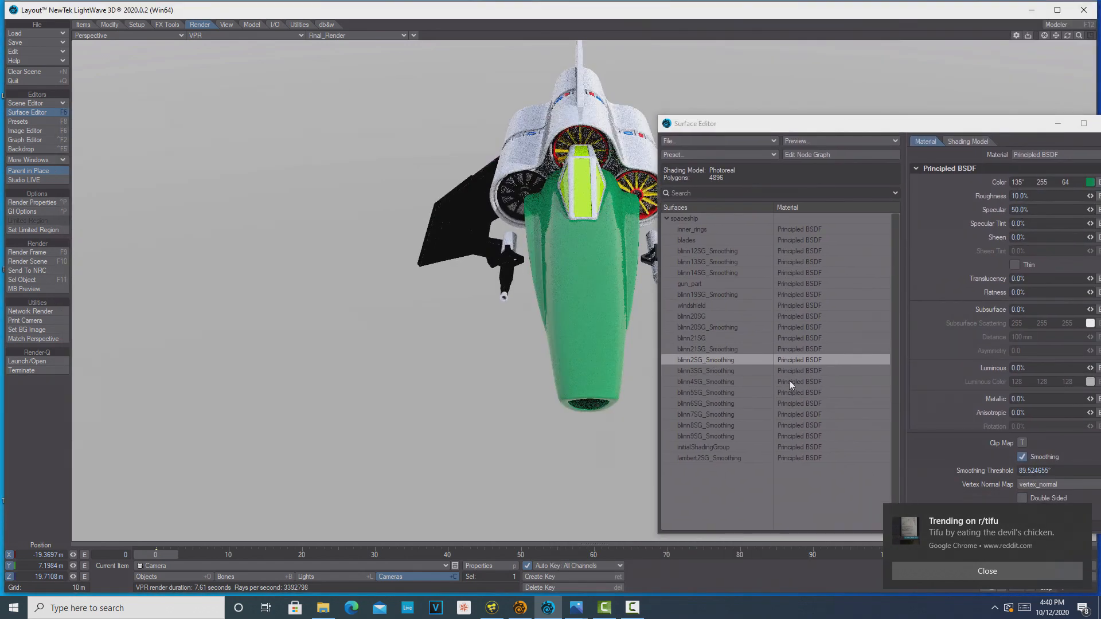
# Rename the blinn2SG_Smoothing surface to front_part
pyautogui.doubleClick(731, 359)
pyautogui.write('front_part')
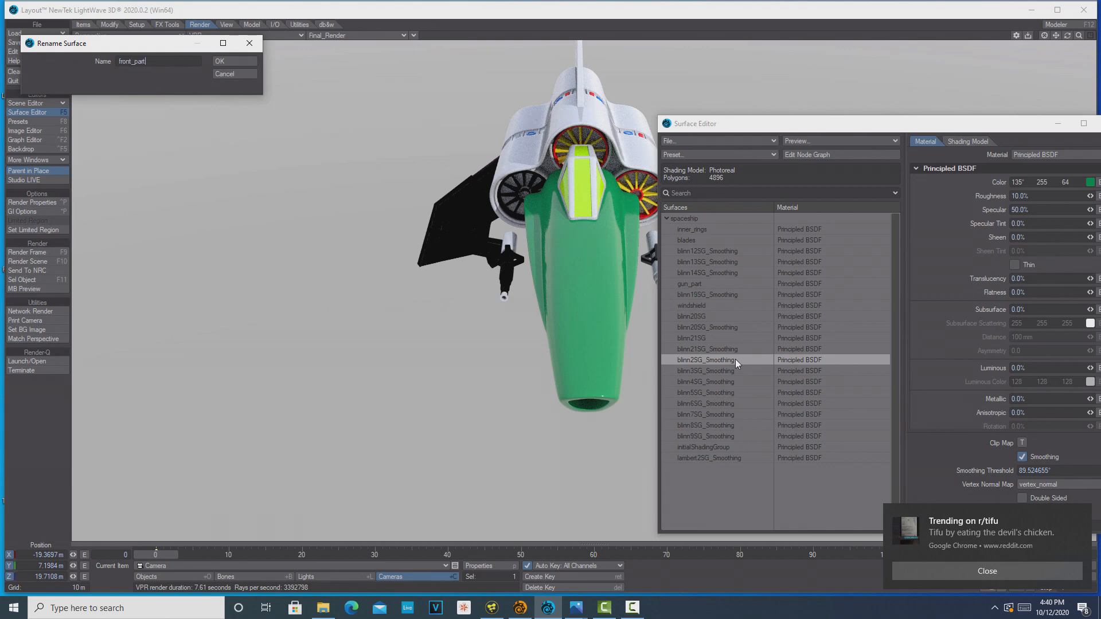
pyautogui.click(223, 61)
# Set the blinn3SG_Smoothing surface's color to light yellow with hue 45°, saturation 193 and value 255
pyautogui.click(713, 373)
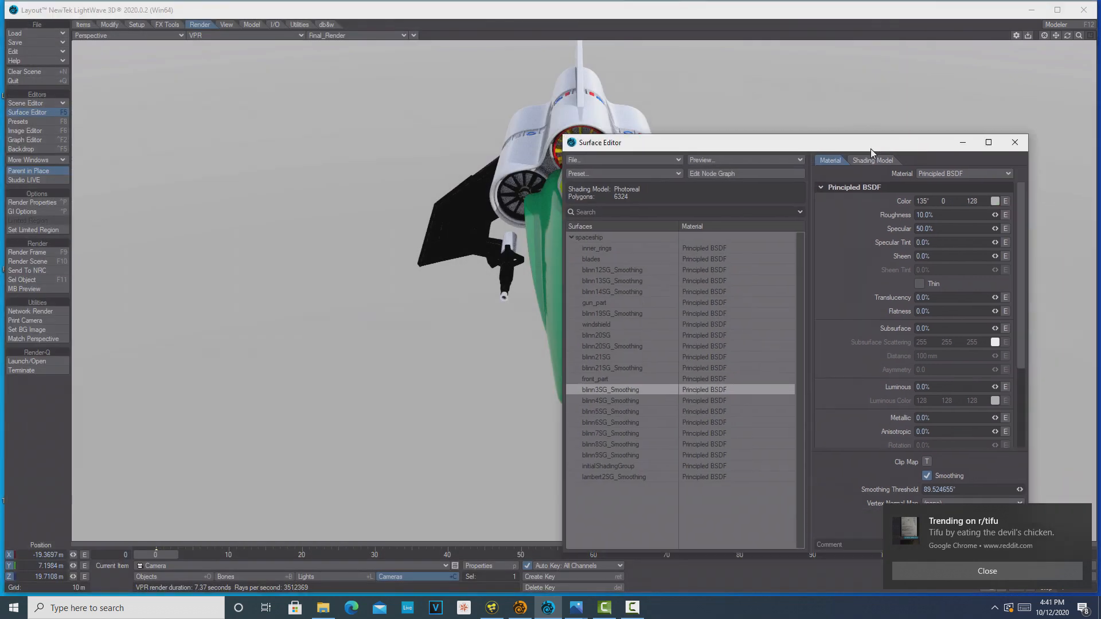
pyautogui.click(995, 201)
pyautogui.click(184, 362)
pyautogui.click(131, 419)
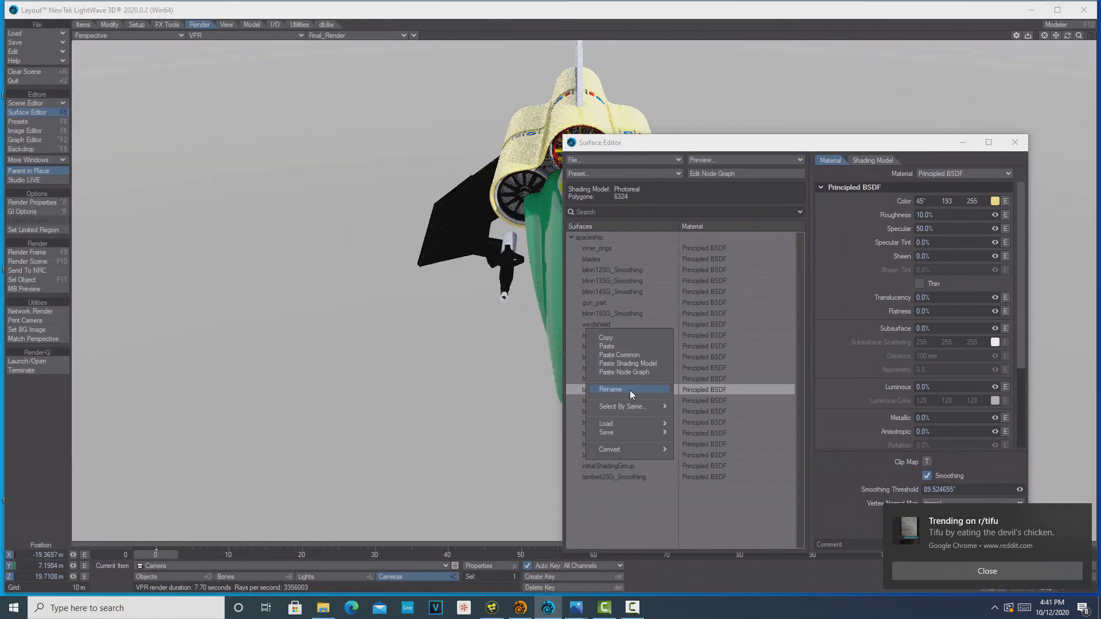
# Rename the blinn3SG_Smoothing surface to engine_cover
pyautogui.doubleClick(628, 390)
pyautogui.write('en')
pyautogui.press('Return')
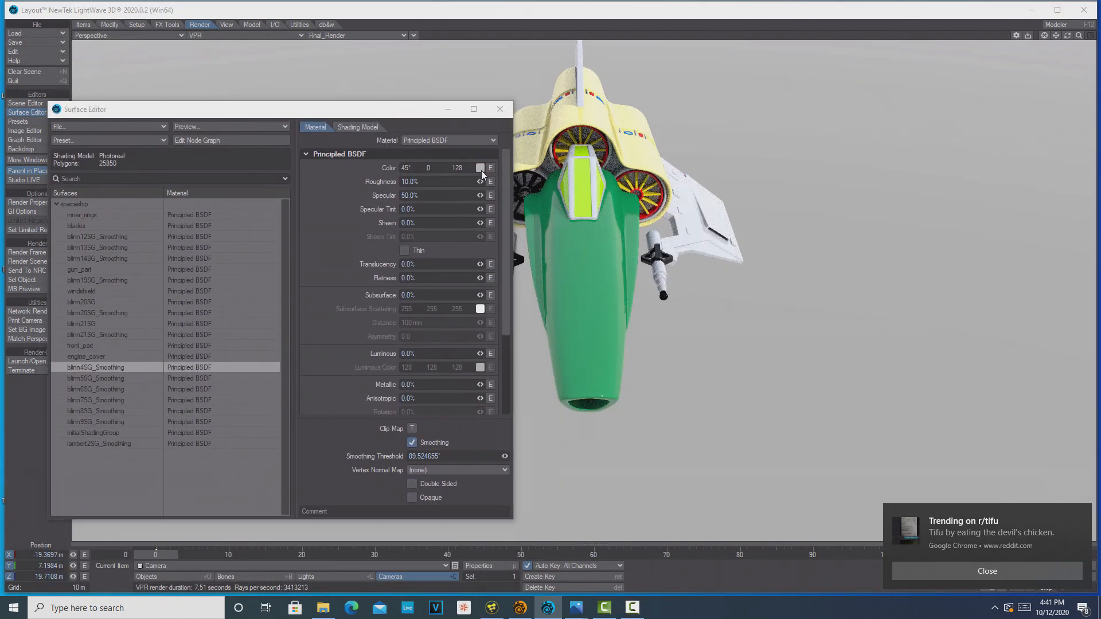
# Set the blinn4SG_Smoothing surface's color to purple, web value 5F00BF
pyautogui.click(481, 171)
pyautogui.click(247, 387)
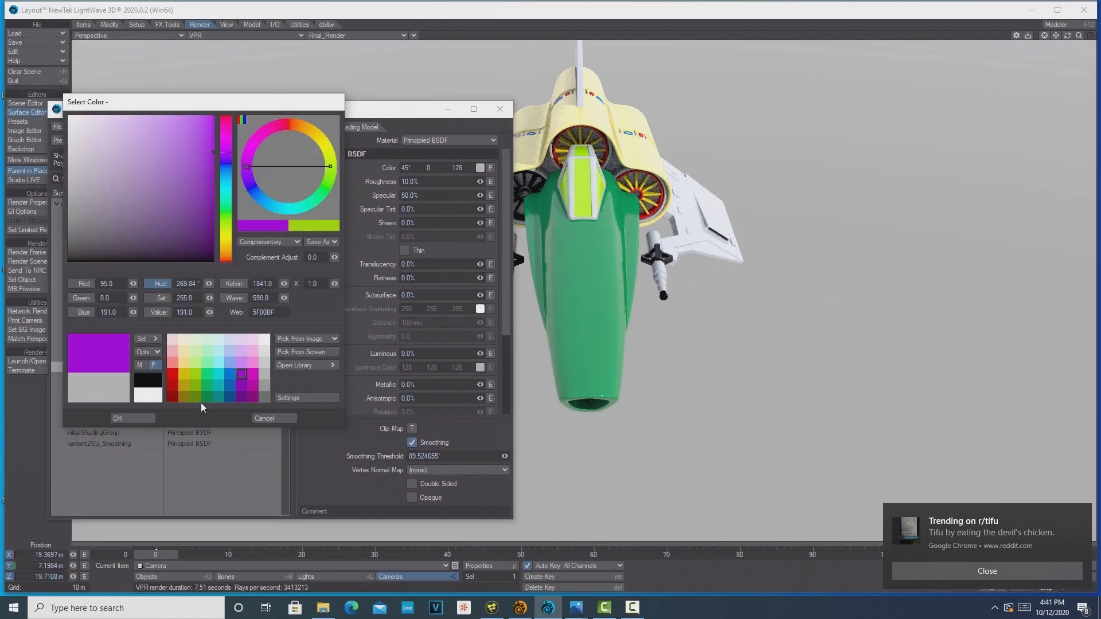
pyautogui.click(127, 418)
# Rename the blinn4SG_Smoothing surface to wing
pyautogui.rightClick(102, 369)
pyautogui.write('w')
pyautogui.press('BackSpace')
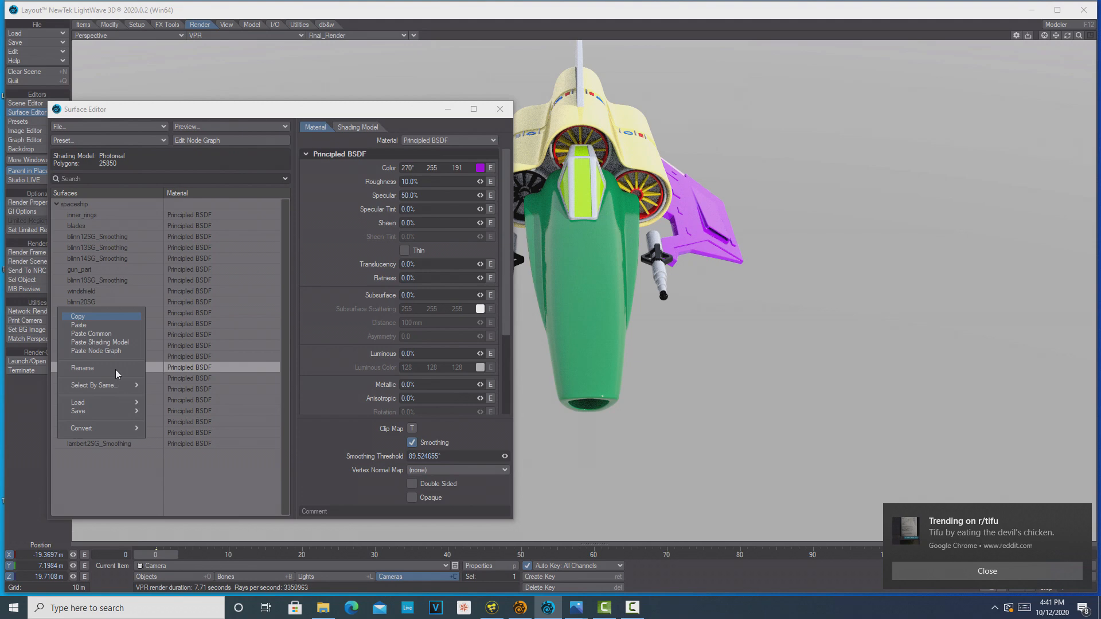
pyautogui.click(115, 370)
pyautogui.write('wing')
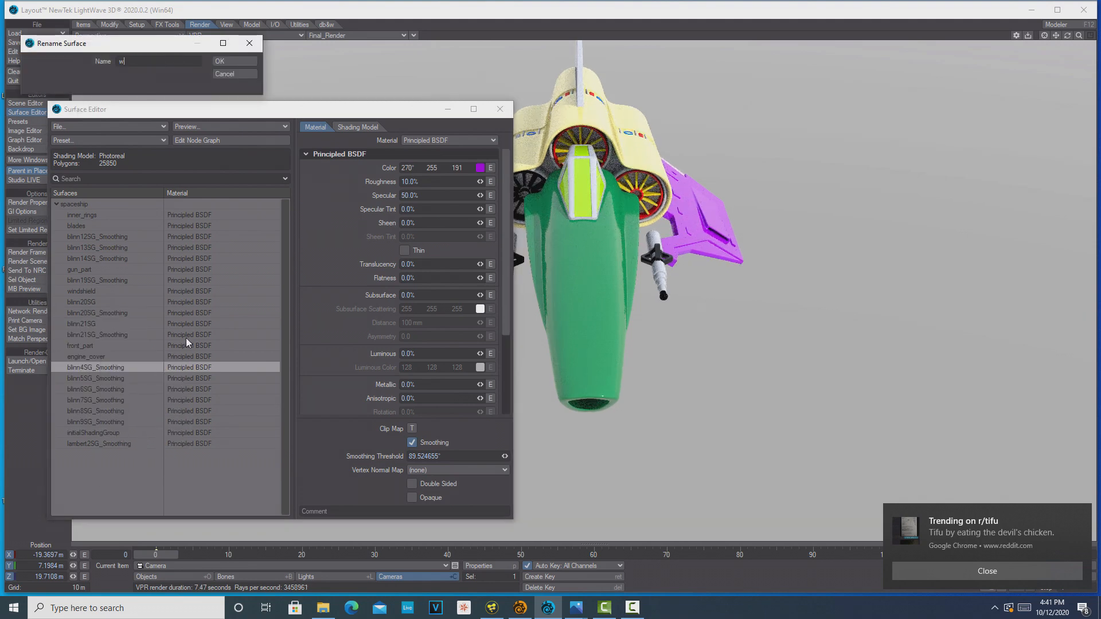
pyautogui.press('Return')
# Try black as the blinn5SG_Smoothing surface's color
pyautogui.click(121, 379)
pyautogui.click(480, 169)
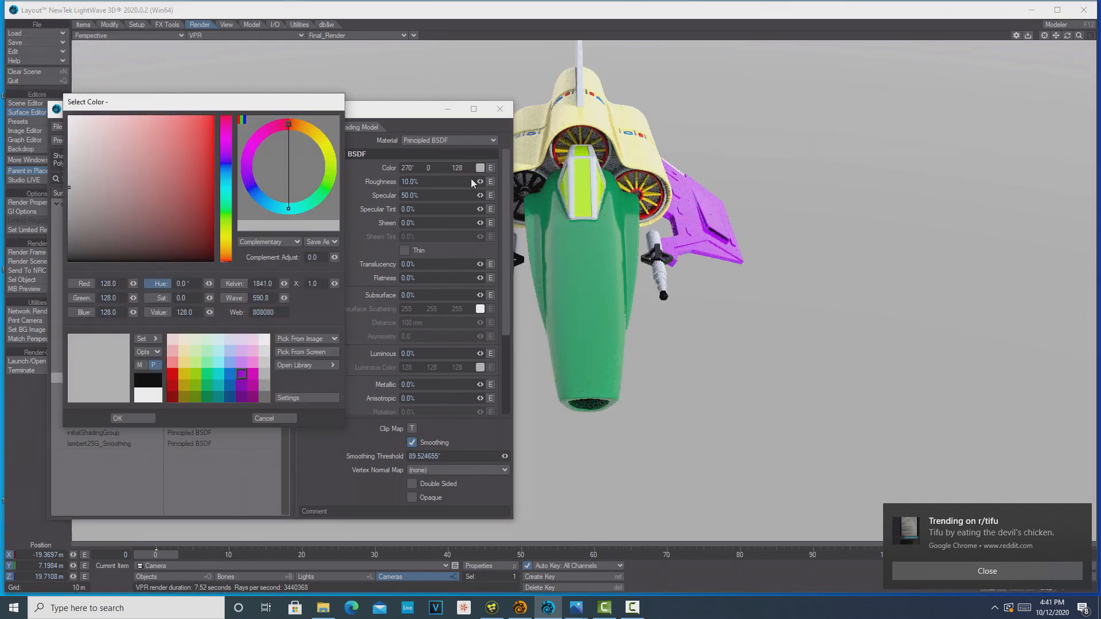
pyautogui.click(152, 379)
pyautogui.click(130, 419)
pyautogui.rightClick(104, 379)
pyautogui.click(877, 47)
# Set the blinn5SG_Smoothing surface's color to cyan with hue 180°, saturation 255 and value 191
pyautogui.moveTo(1067, 36); pyautogui.dragTo(1089, 36)
pyautogui.moveTo(378, 109); pyautogui.dragTo(933, 120)
pyautogui.click(1035, 180)
pyautogui.click(219, 374)
pyautogui.click(132, 419)
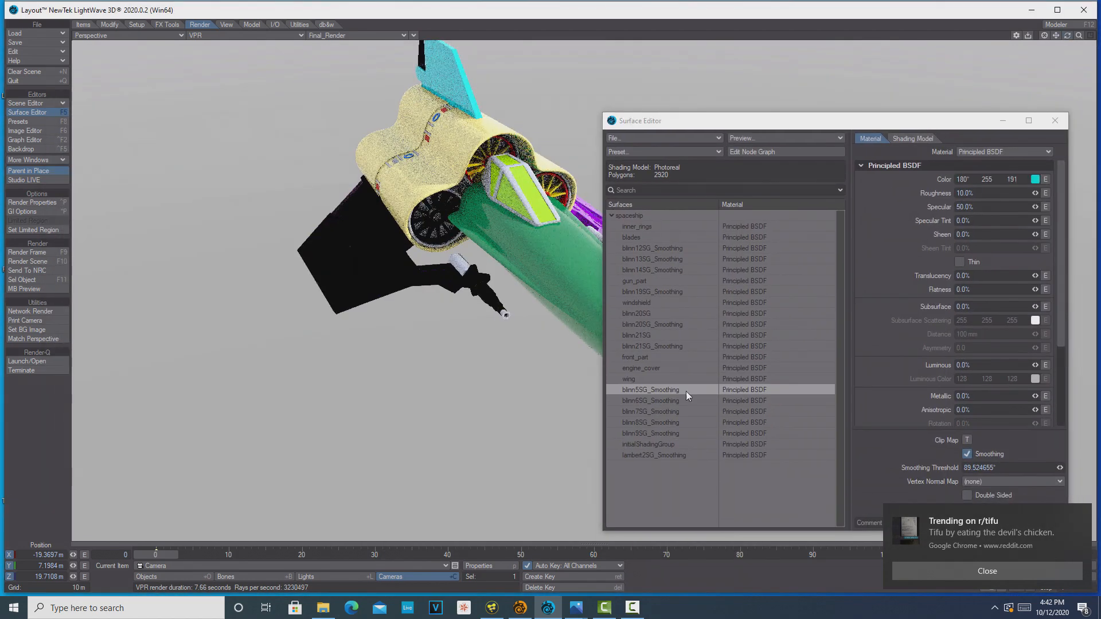
# Rename the blinn5SG_Smoothing surface to tail_wing
pyautogui.rightClick(686, 391)
pyautogui.click(693, 388)
pyautogui.write('tail_wing')
pyautogui.click(238, 61)
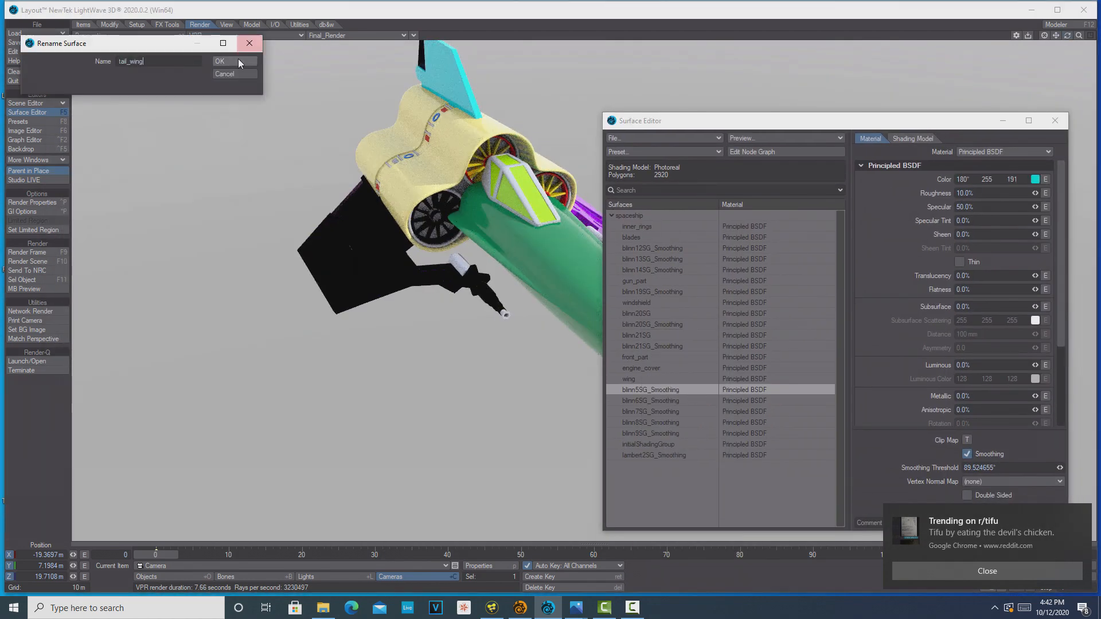
# Set the blinn6SG_Smoothing surface's color to magenta with hue 315°, saturation 255 and value 127
pyautogui.click(674, 401)
pyautogui.click(1035, 179)
pyautogui.doubleClick(253, 392)
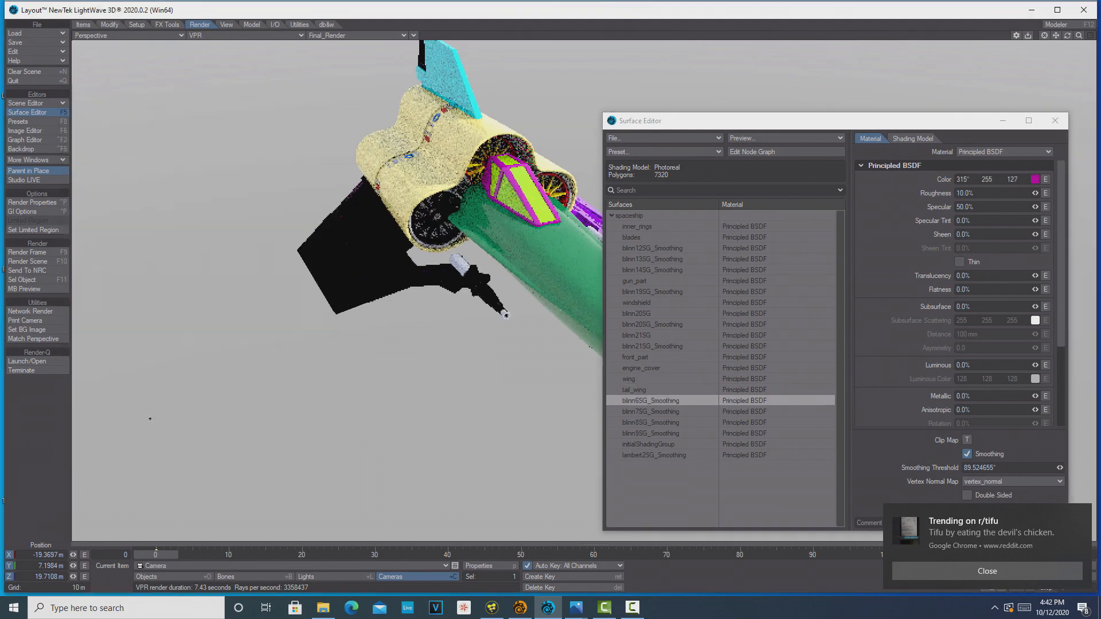
# Rename the blinn6SG_Smoothing surface to windshield_frame
pyautogui.rightClick(660, 400)
pyautogui.click(660, 401)
pyautogui.write('winm')
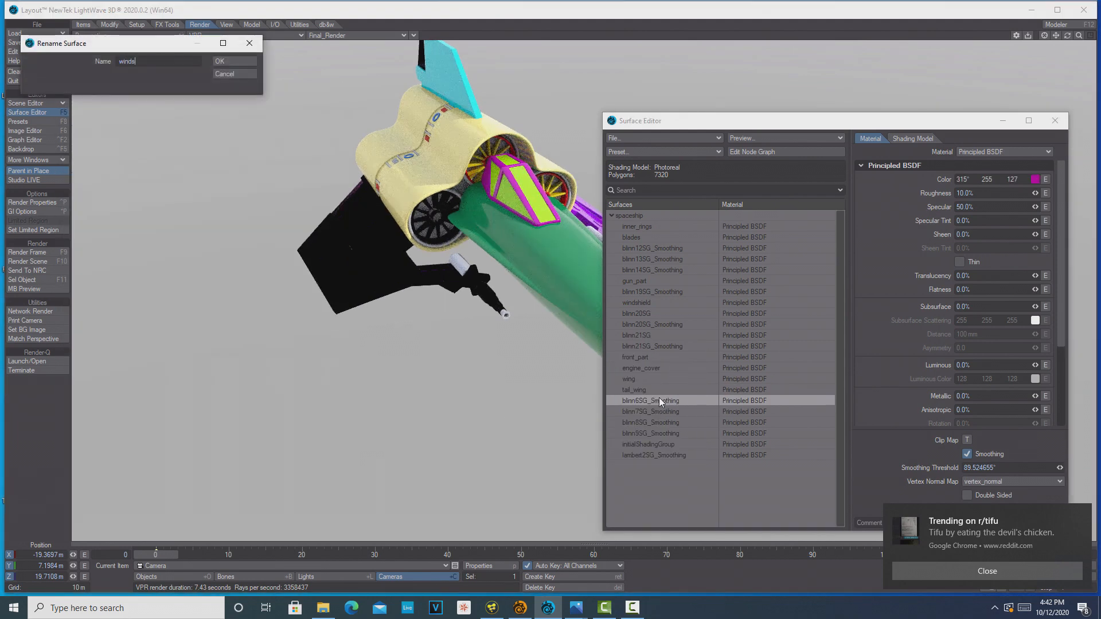
pyautogui.write('shield_frame')
pyautogui.press('Return')
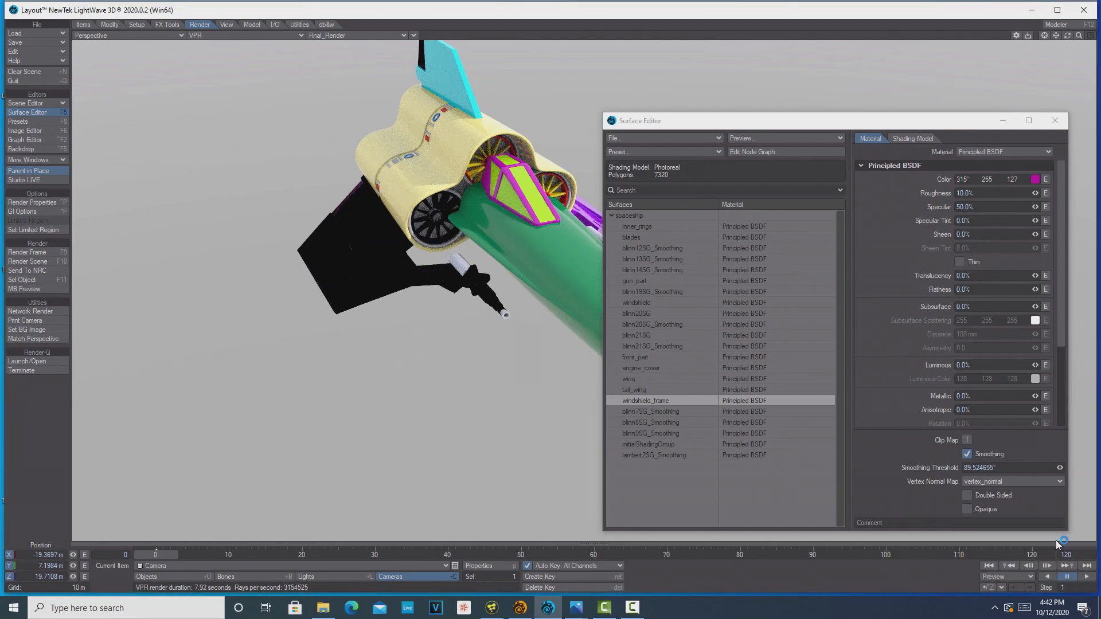
# Add an Image node to the wing surface's node graph
pyautogui.moveTo(1067, 36); pyautogui.dragTo(1092, 34)
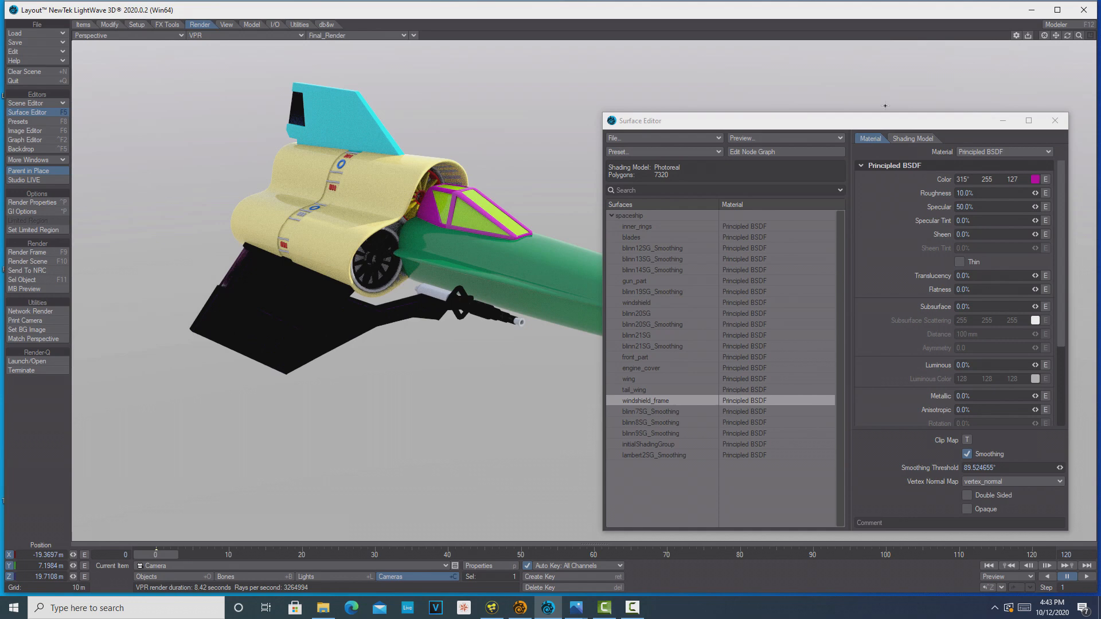
pyautogui.moveTo(844, 127); pyautogui.dragTo(812, 113)
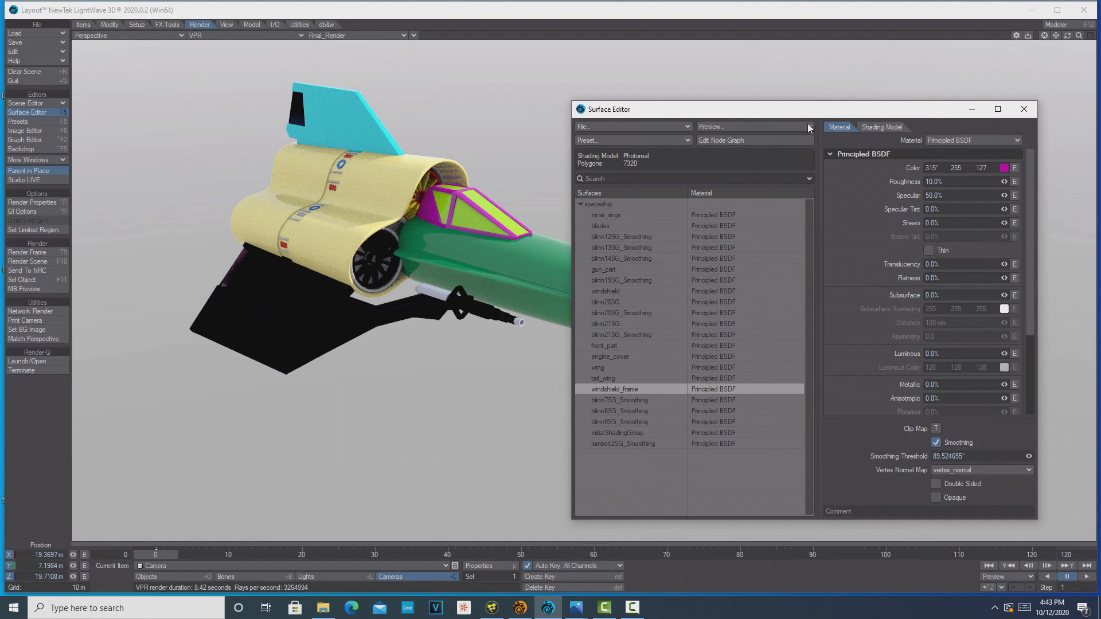
pyautogui.click(604, 369)
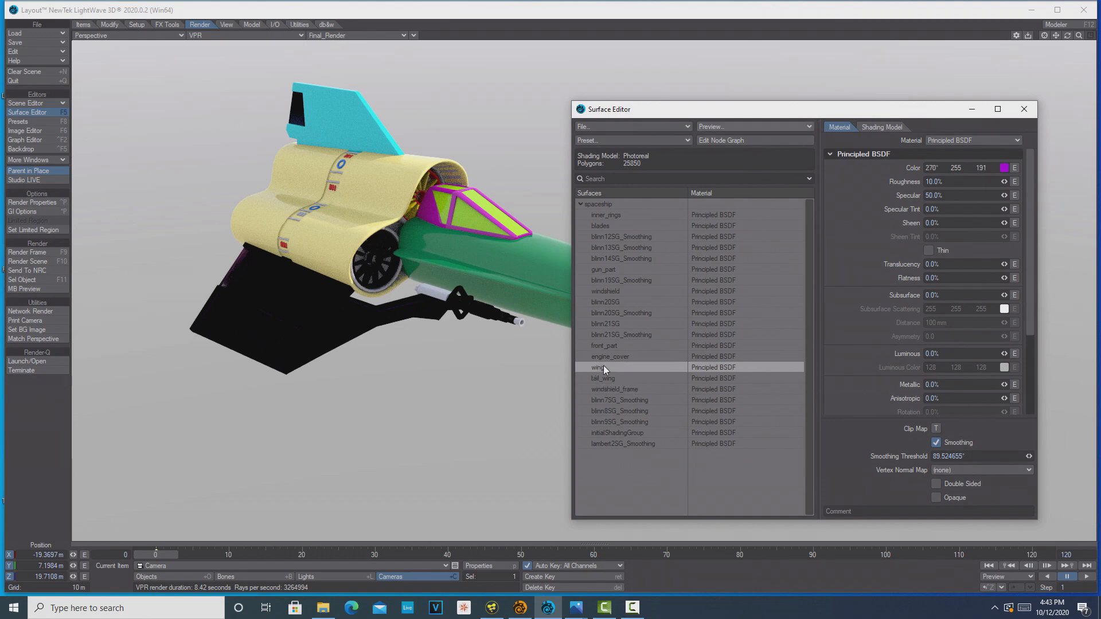
pyautogui.click(739, 141)
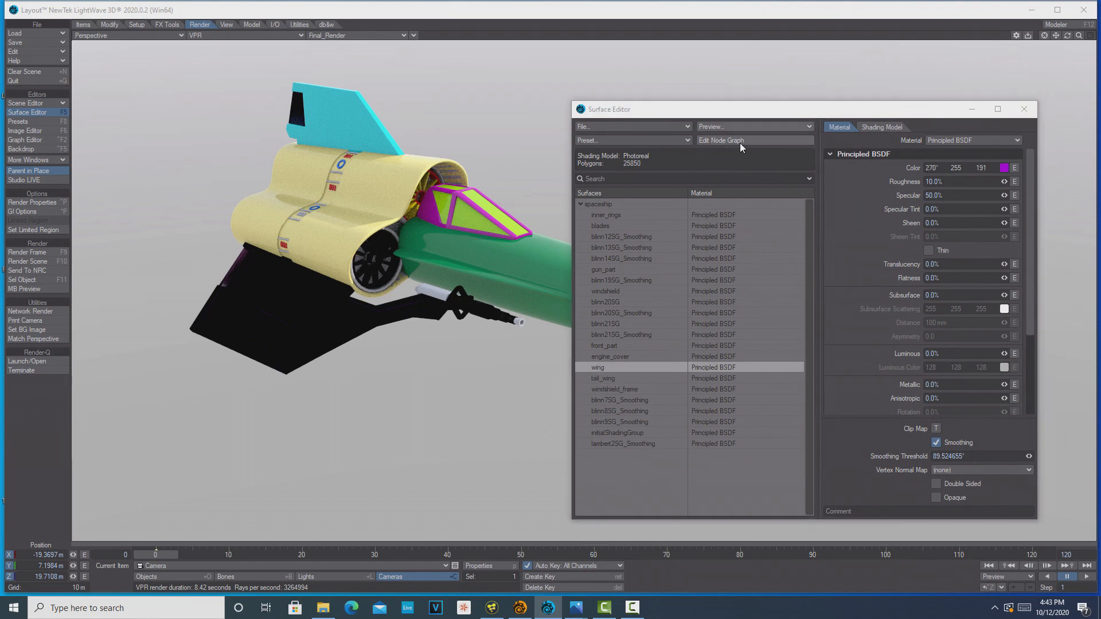
pyautogui.moveTo(549, 276); pyautogui.dragTo(738, 301)
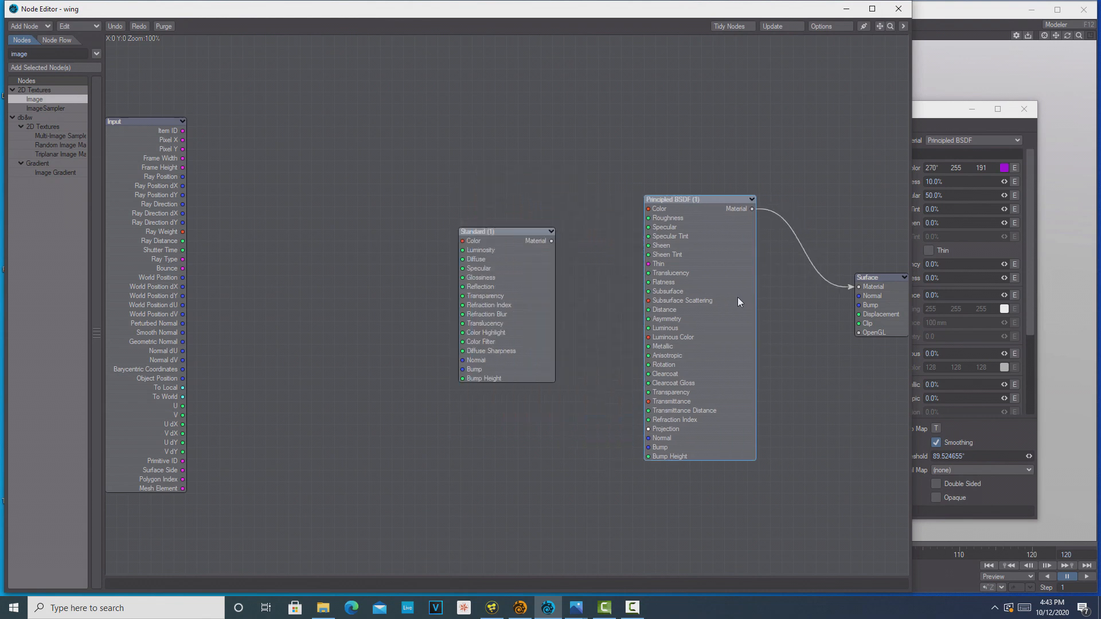
pyautogui.doubleClick(41, 99)
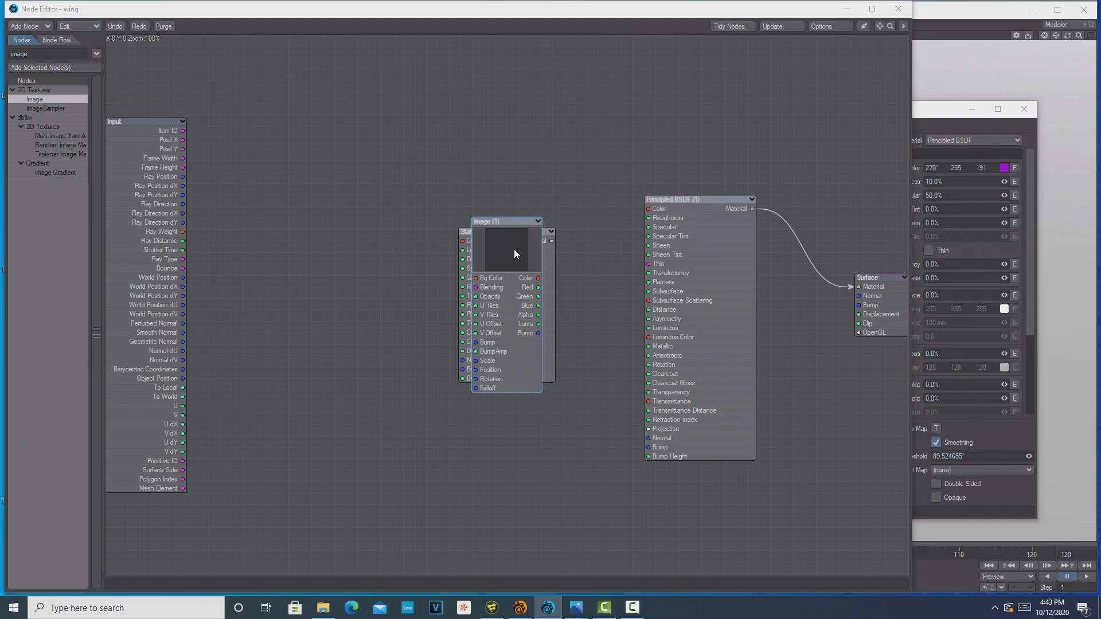
# Try face specular.jpg and face.jpg as the new Image node's picture
pyautogui.doubleClick(515, 249)
pyautogui.click(363, 192)
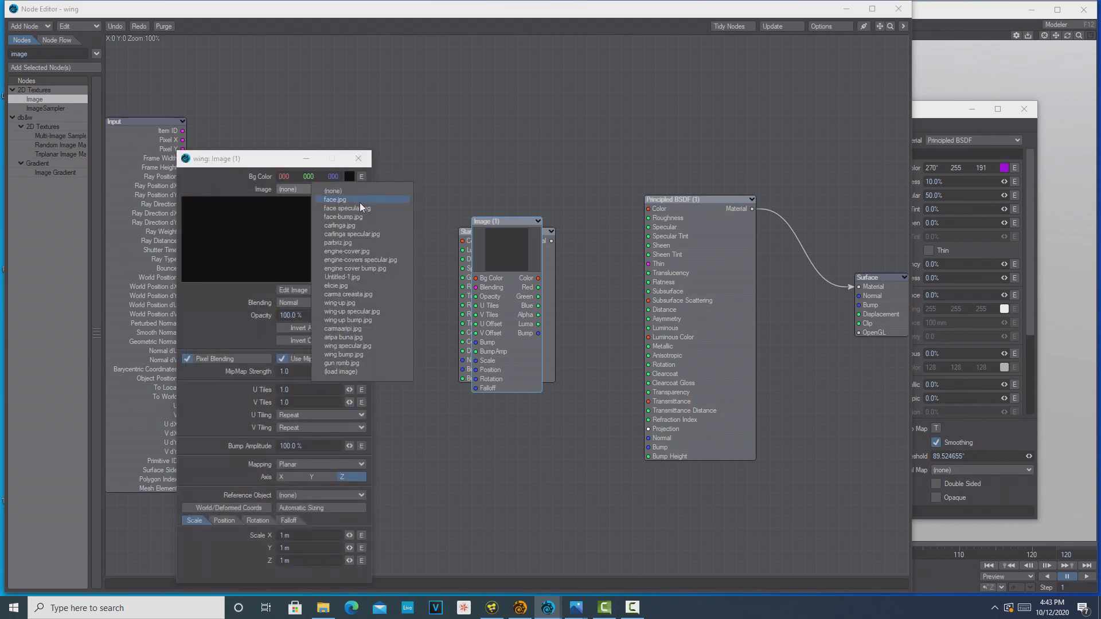
pyautogui.click(357, 207)
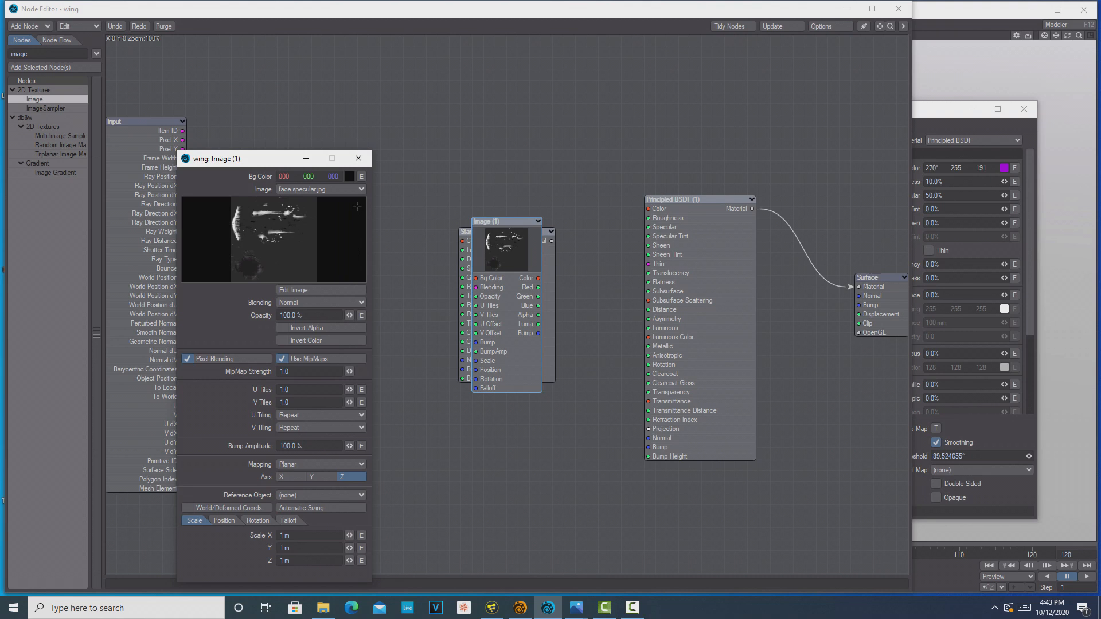
pyautogui.click(357, 189)
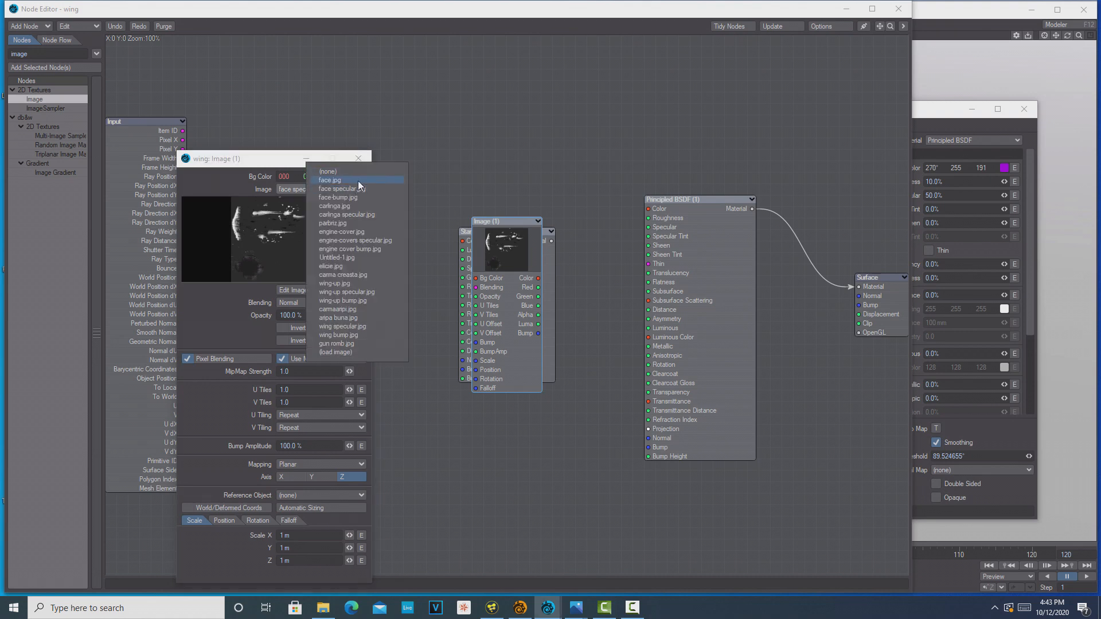
pyautogui.click(358, 180)
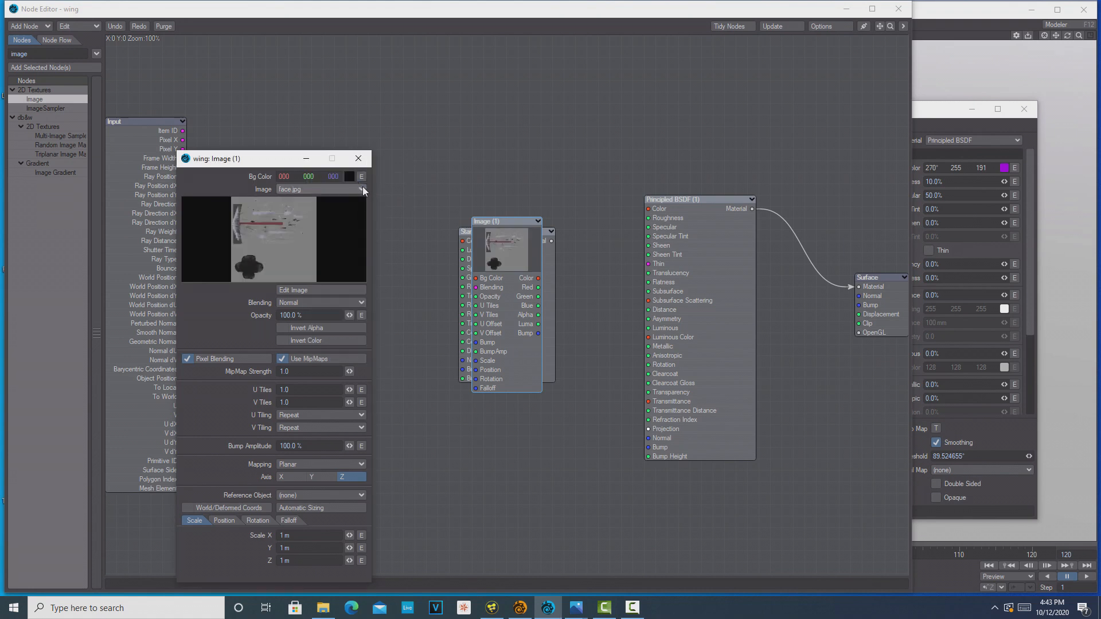
# Place the Image node between the Input and Standard nodes and set its image to aripa buna.jpg
pyautogui.rightClick(407, 204)
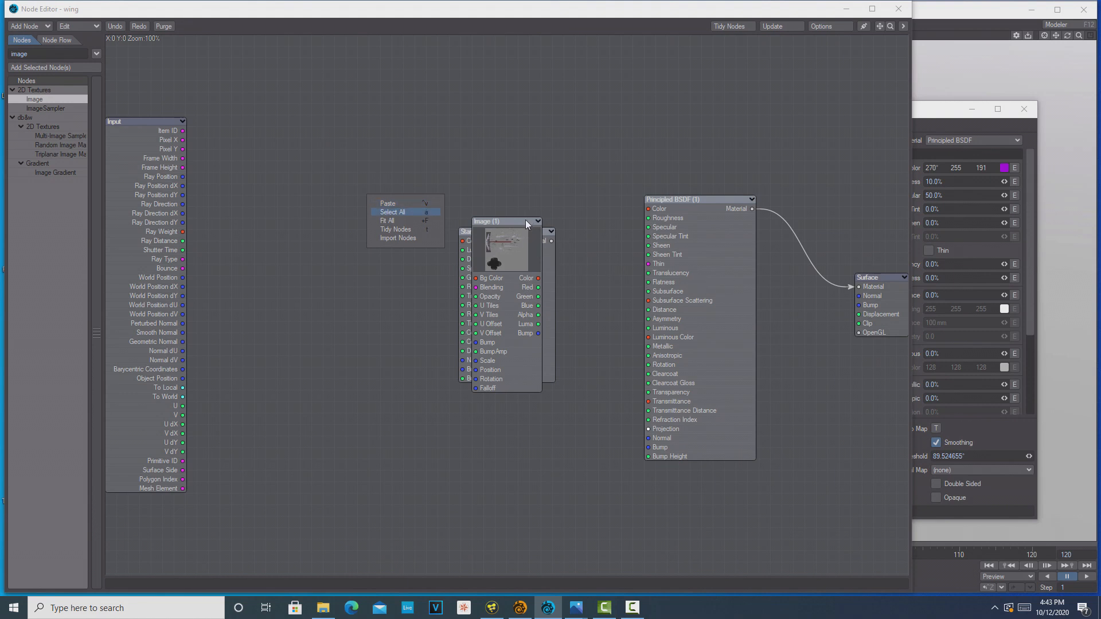
pyautogui.click(500, 264)
pyautogui.moveTo(510, 270); pyautogui.dragTo(350, 270)
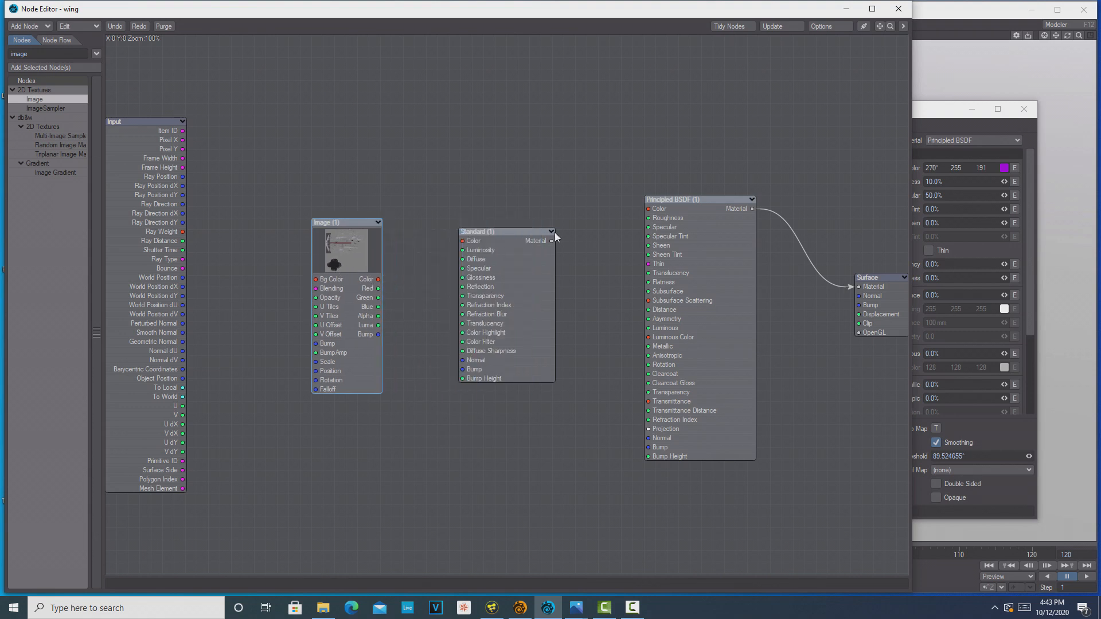
pyautogui.doubleClick(356, 261)
pyautogui.click(365, 191)
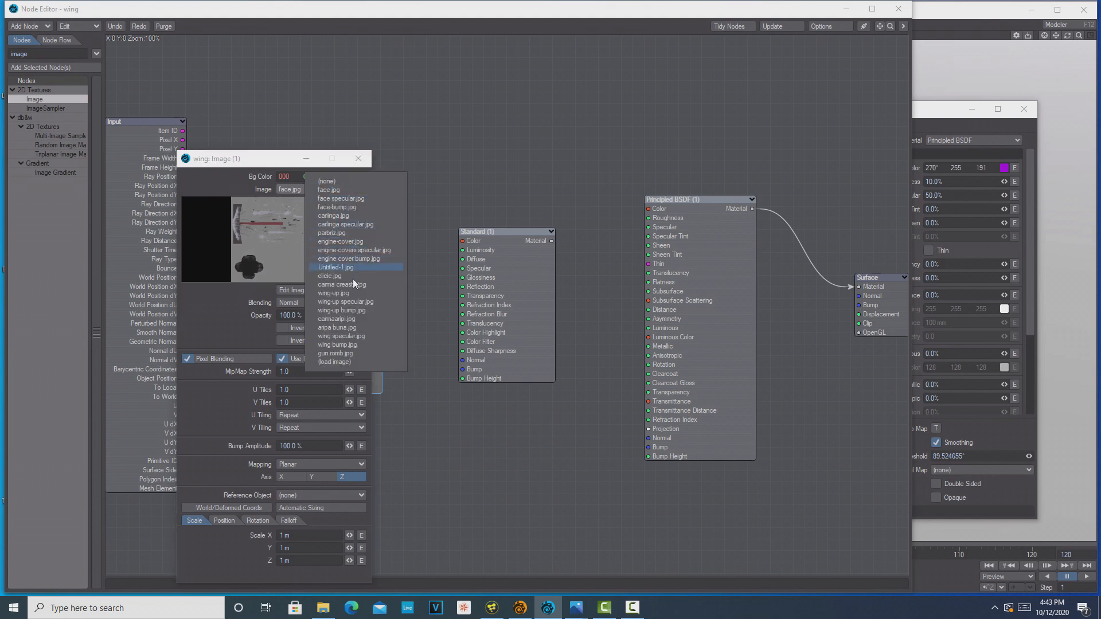
pyautogui.click(355, 329)
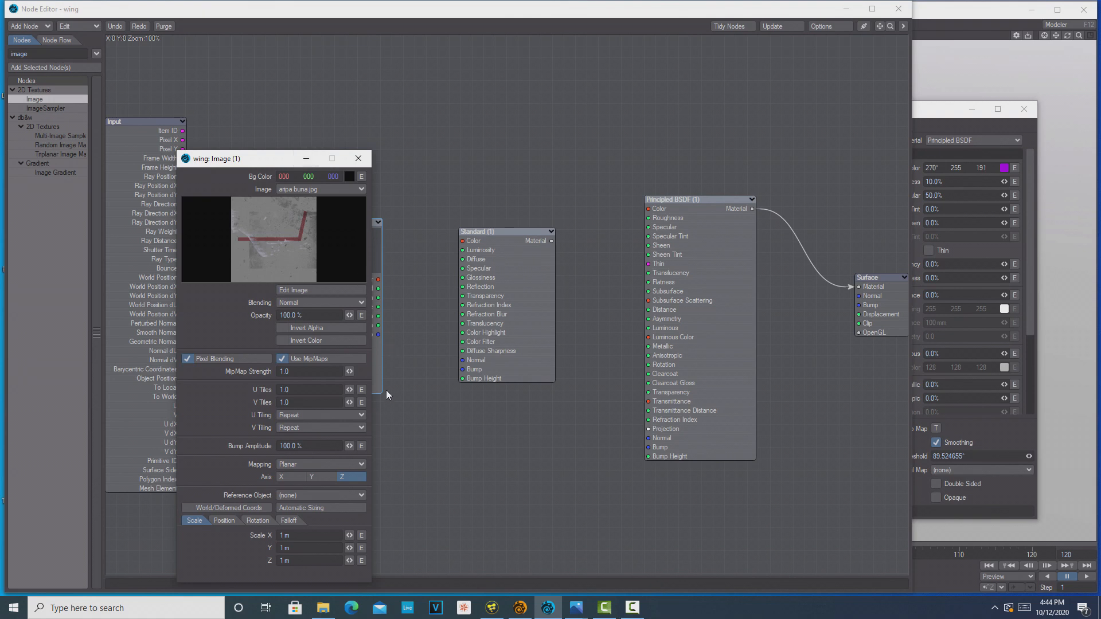
# Set the Image node's mapping to Object UV and close its settings
pyautogui.click(363, 466)
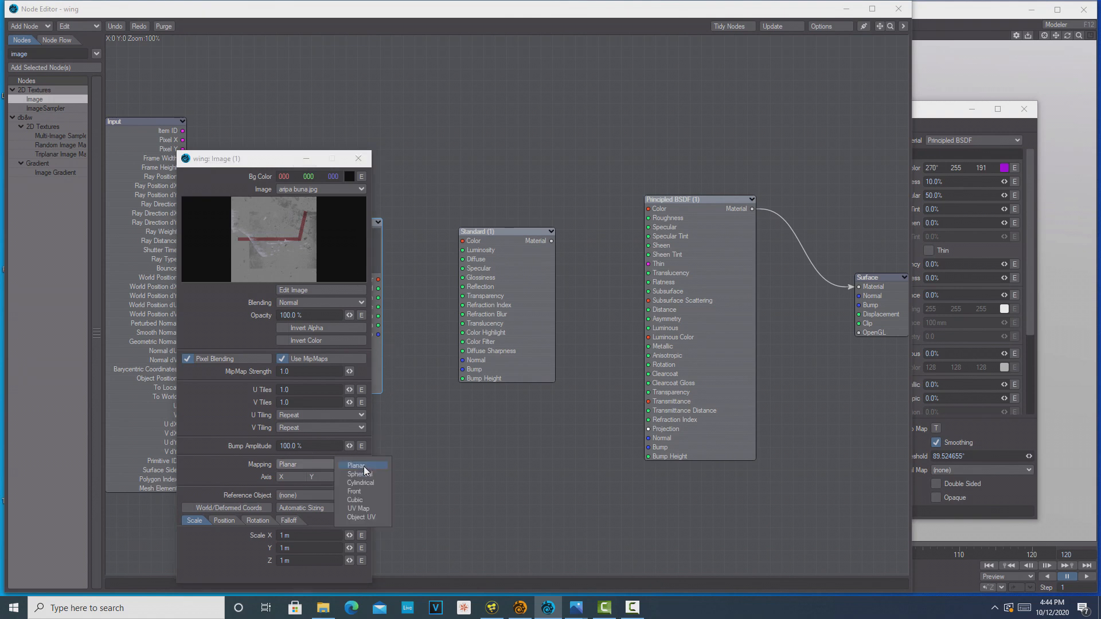
pyautogui.click(373, 517)
pyautogui.moveTo(293, 159); pyautogui.dragTo(502, 114)
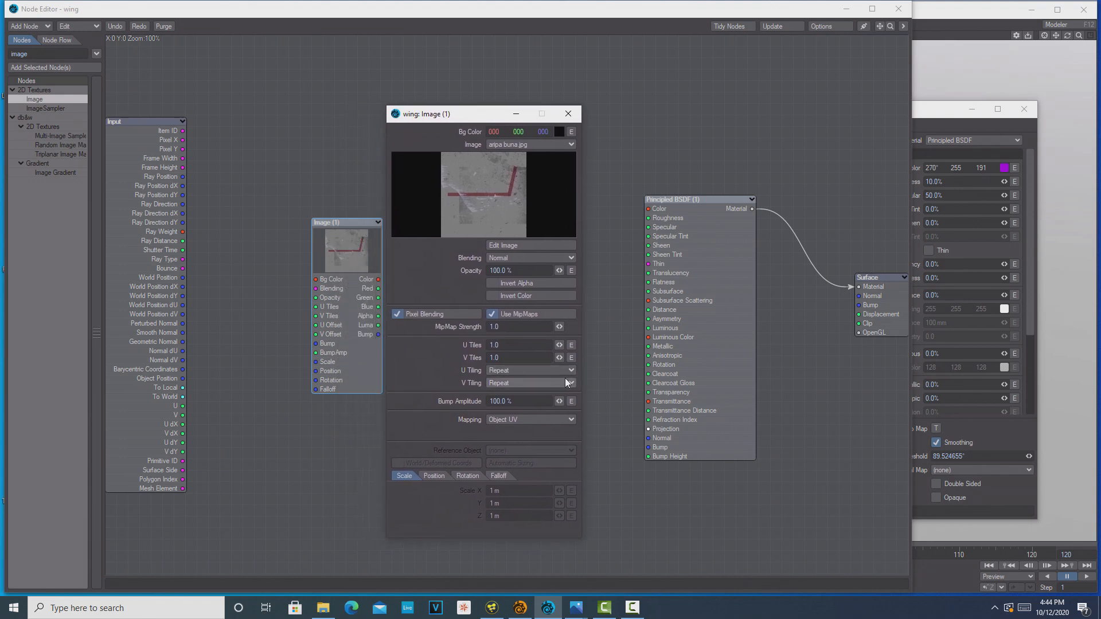
pyautogui.click(576, 115)
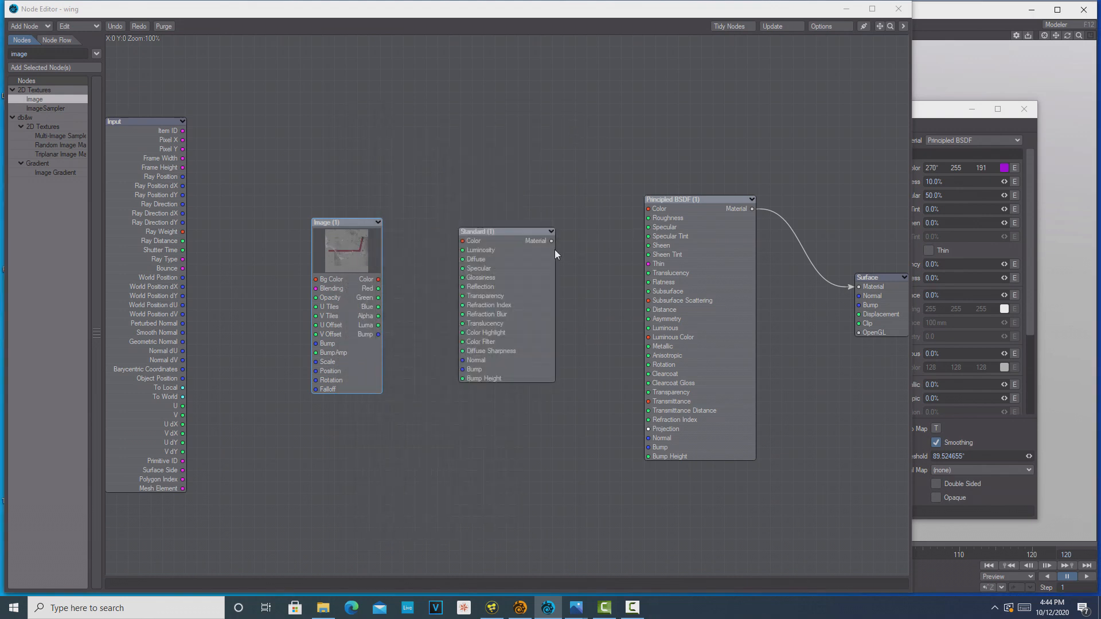
# Delete the unused Standard node and connect the Image node's Color output to the Principled BSDF Color input
pyautogui.click(506, 257)
pyautogui.press('Delete')
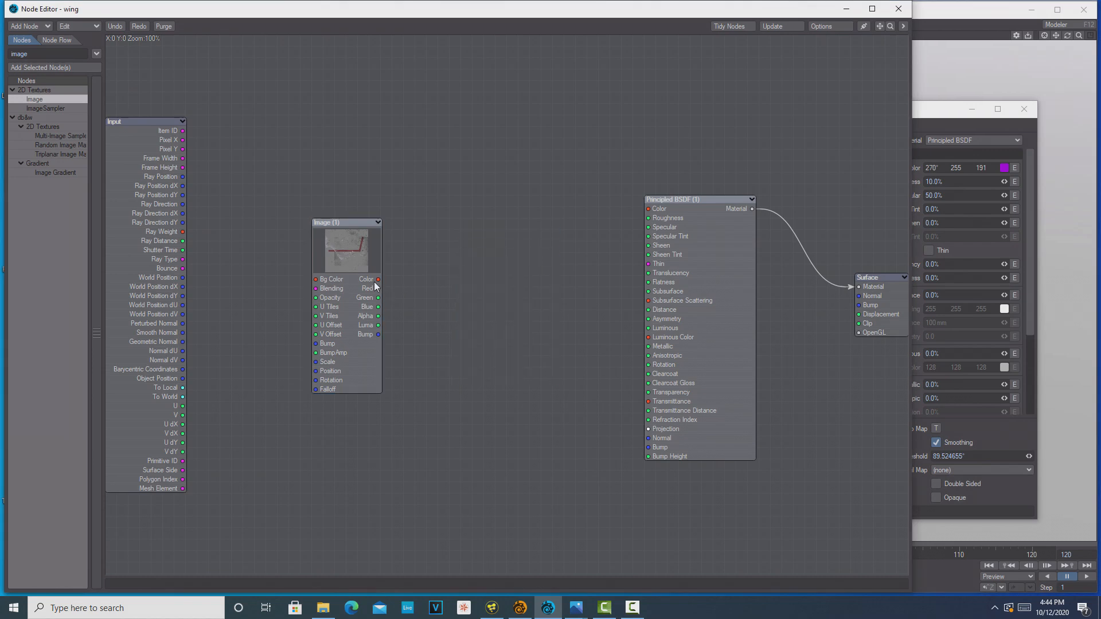
pyautogui.moveTo(378, 280); pyautogui.dragTo(647, 209)
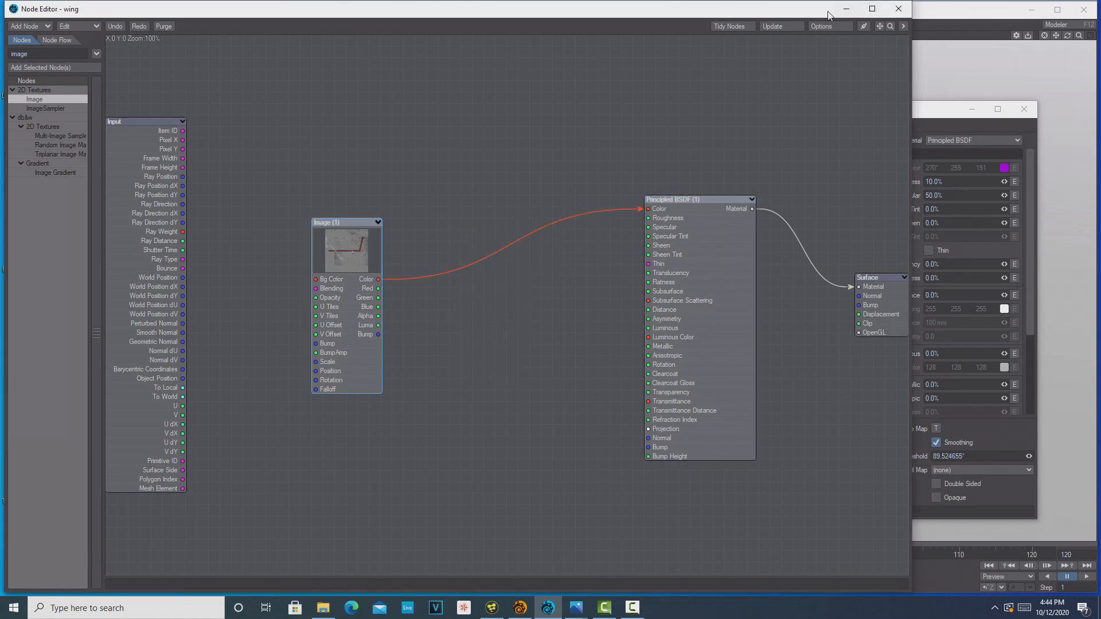
# Close the wing's node graph and make the wing surface double sided
pyautogui.click(898, 8)
pyautogui.moveTo(796, 113); pyautogui.dragTo(834, 239)
pyautogui.moveTo(1067, 35); pyautogui.dragTo(1004, 58)
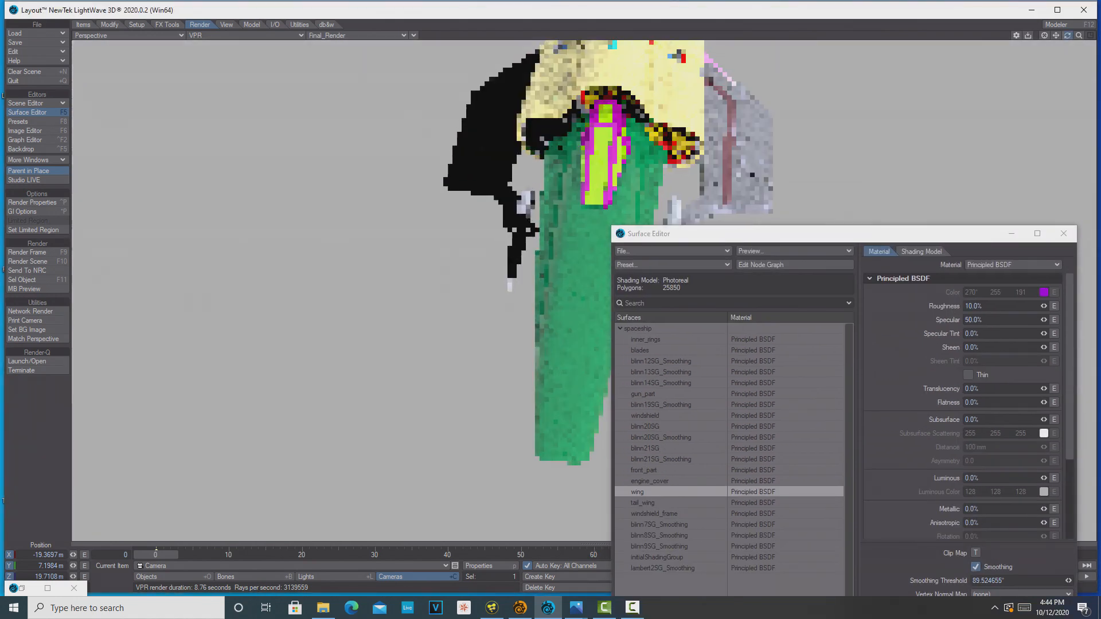
pyautogui.moveTo(854, 240); pyautogui.dragTo(690, 283)
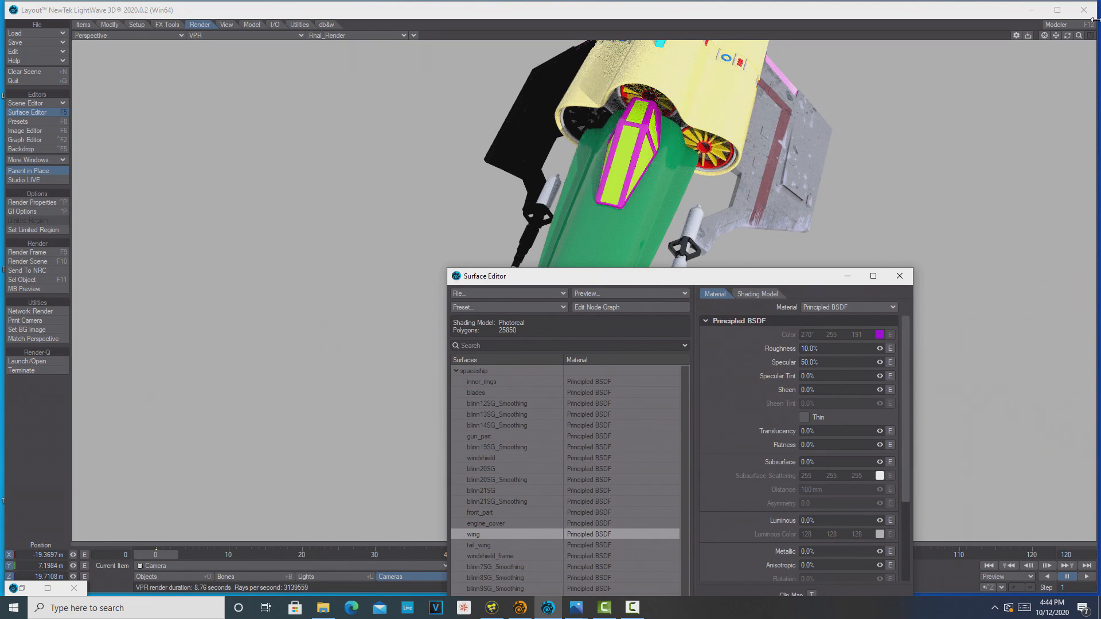
pyautogui.moveTo(681, 275); pyautogui.dragTo(262, 79)
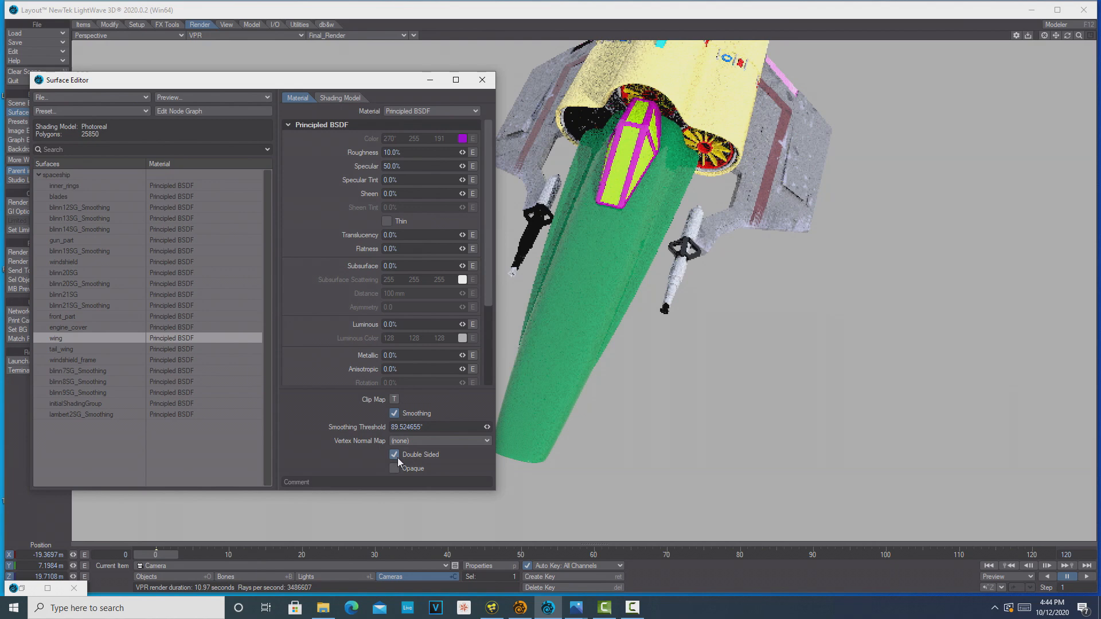
# Duplicate the aripa buna.jpg Image node in the wing's node graph and place the copy lower, between the original and Principled BSDF
pyautogui.moveTo(378, 86); pyautogui.dragTo(599, 258)
pyautogui.moveTo(1067, 36); pyautogui.dragTo(1095, 37)
pyautogui.moveTo(617, 261); pyautogui.dragTo(973, 338)
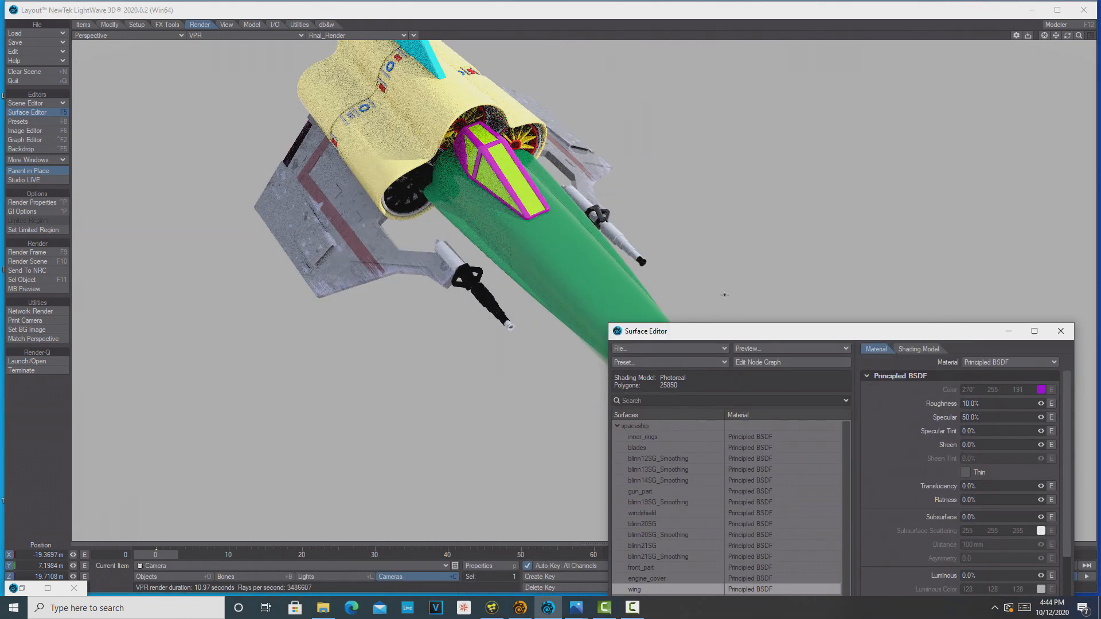
pyautogui.moveTo(755, 338); pyautogui.dragTo(766, 111)
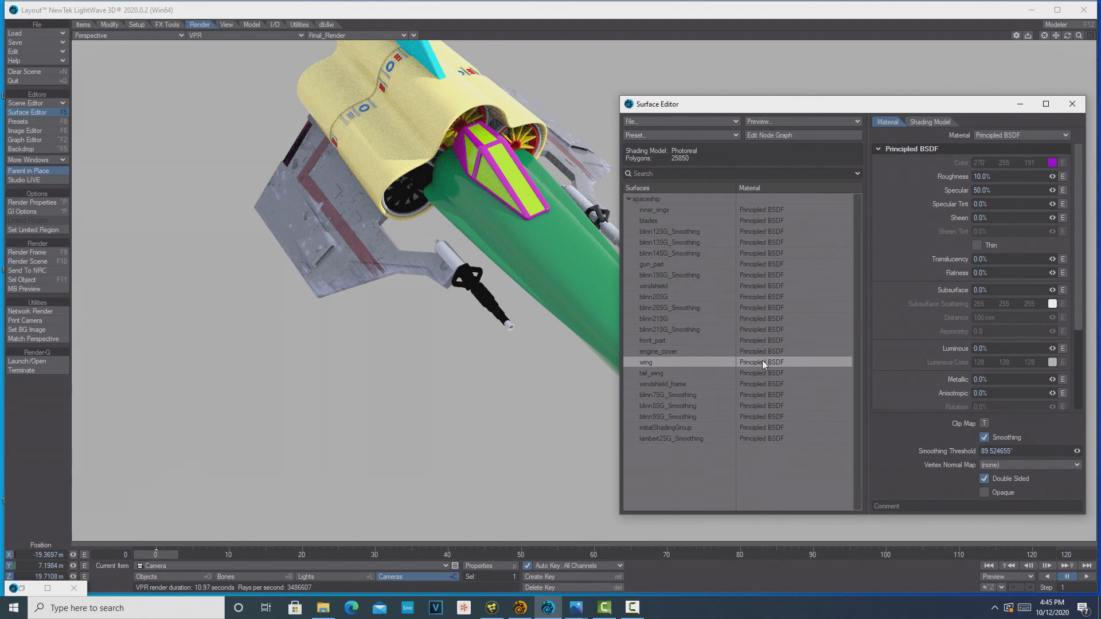
pyautogui.click(789, 135)
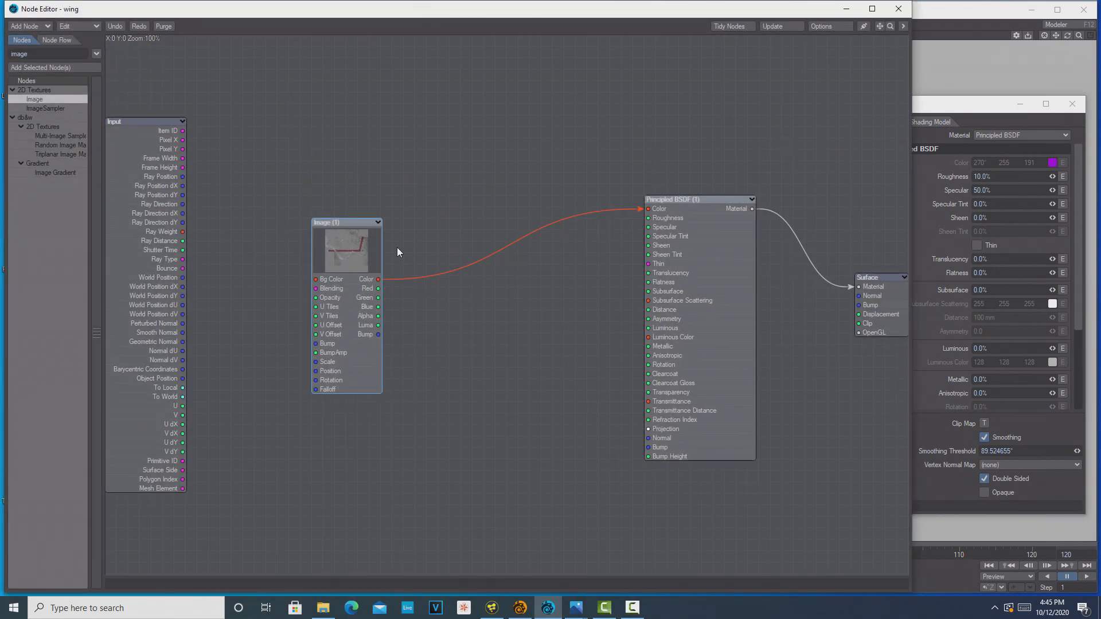
pyautogui.rightClick(336, 236)
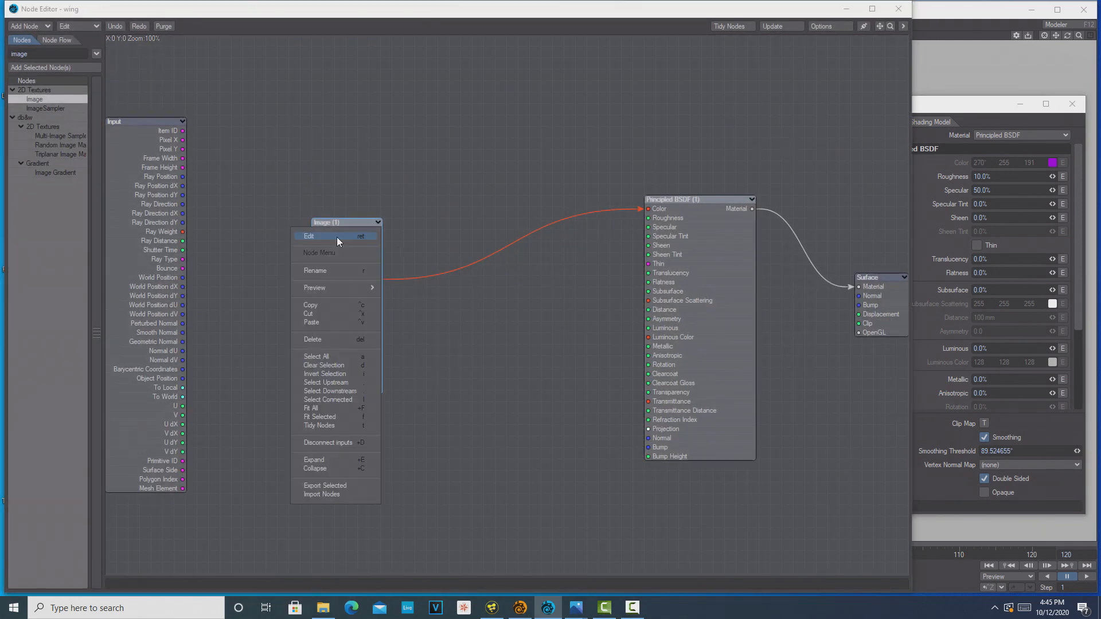
pyautogui.click(329, 304)
pyautogui.rightClick(475, 352)
pyautogui.click(475, 352)
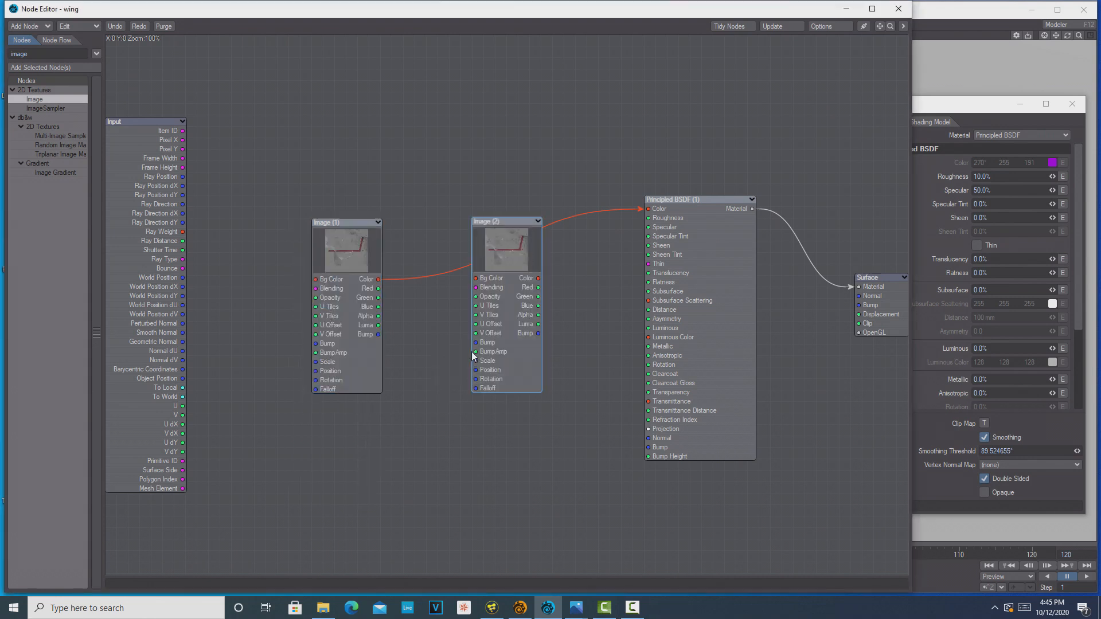
pyautogui.moveTo(510, 254); pyautogui.dragTo(512, 343)
# Set the duplicated Image node's picture to wing bump.jpg and close its settings
pyautogui.doubleClick(512, 342)
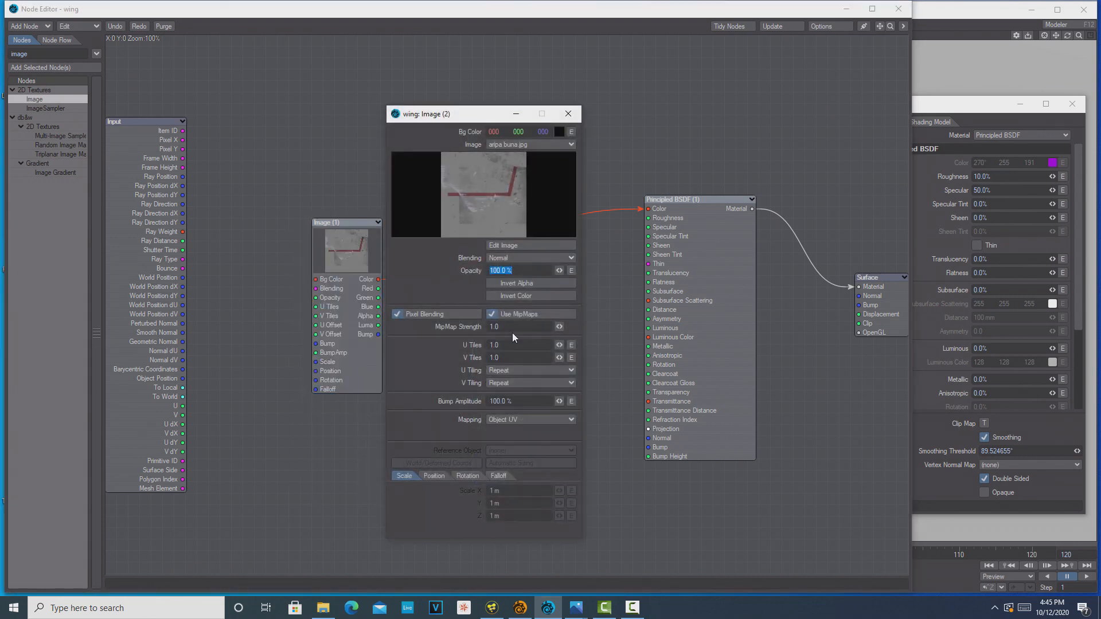
pyautogui.click(571, 145)
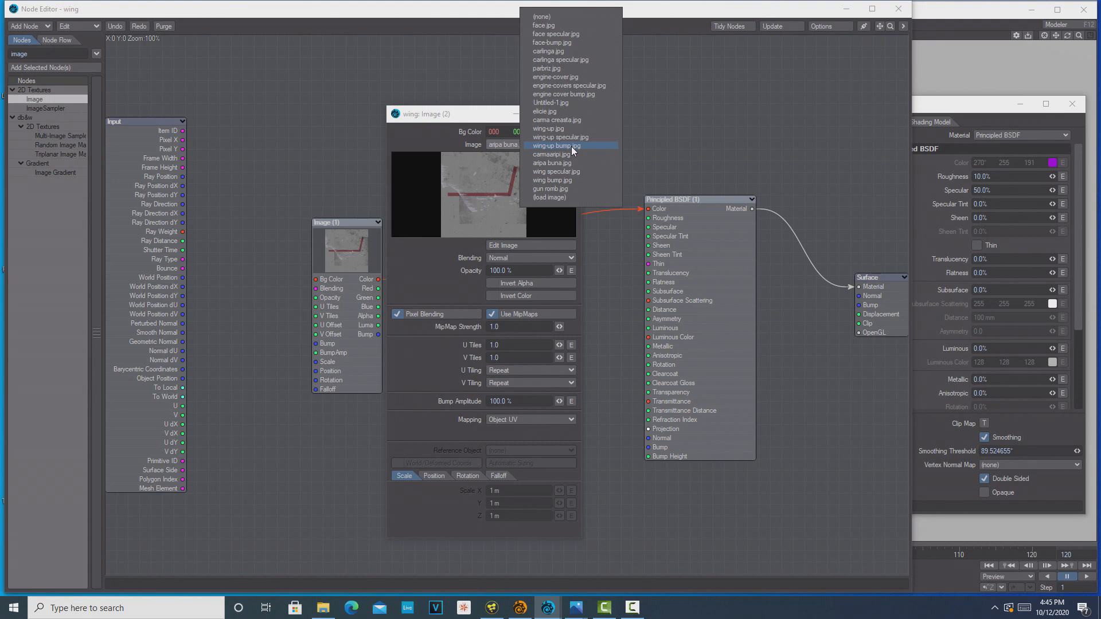
pyautogui.click(567, 180)
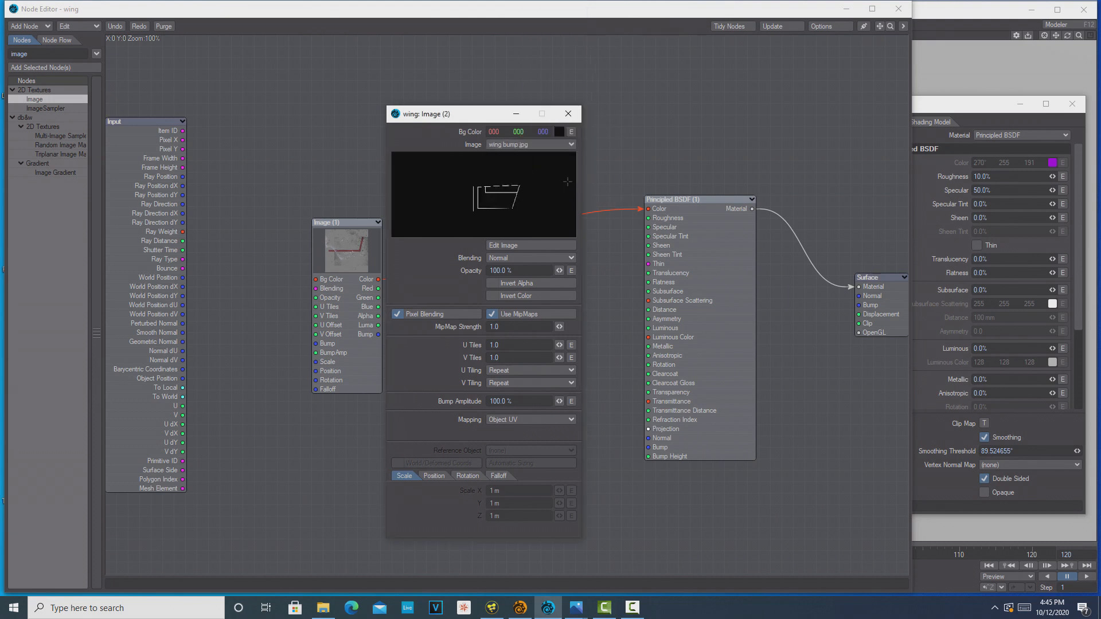
pyautogui.click(568, 114)
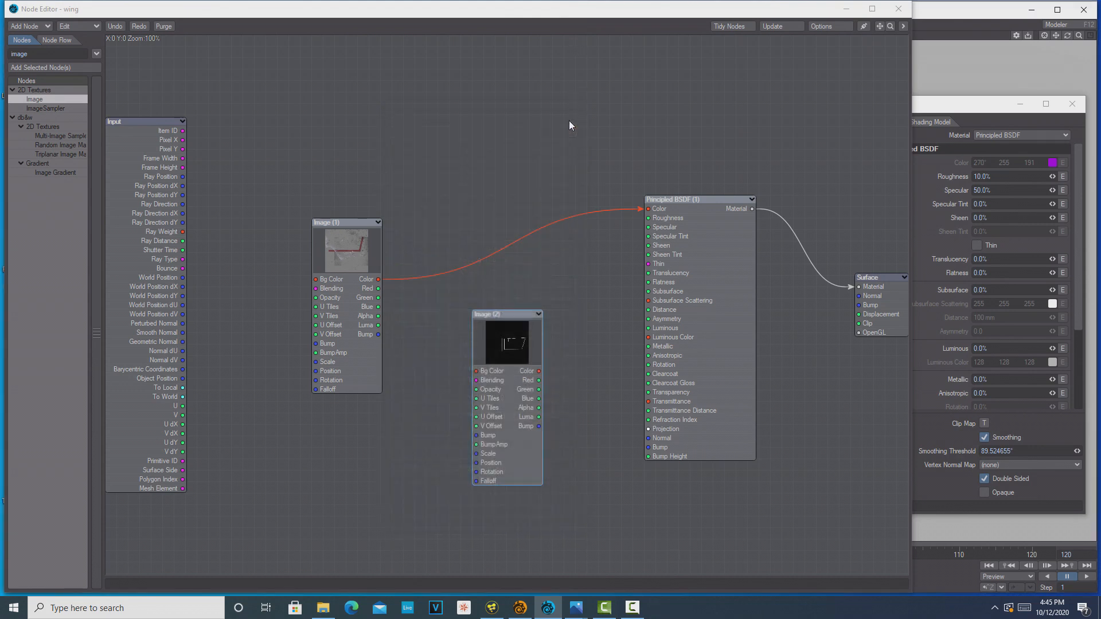
# Connect the wing bump.jpg Image node's Bump output to the Principled BSDF Bump input and close the wing's node graph
pyautogui.moveTo(539, 426); pyautogui.dragTo(652, 453)
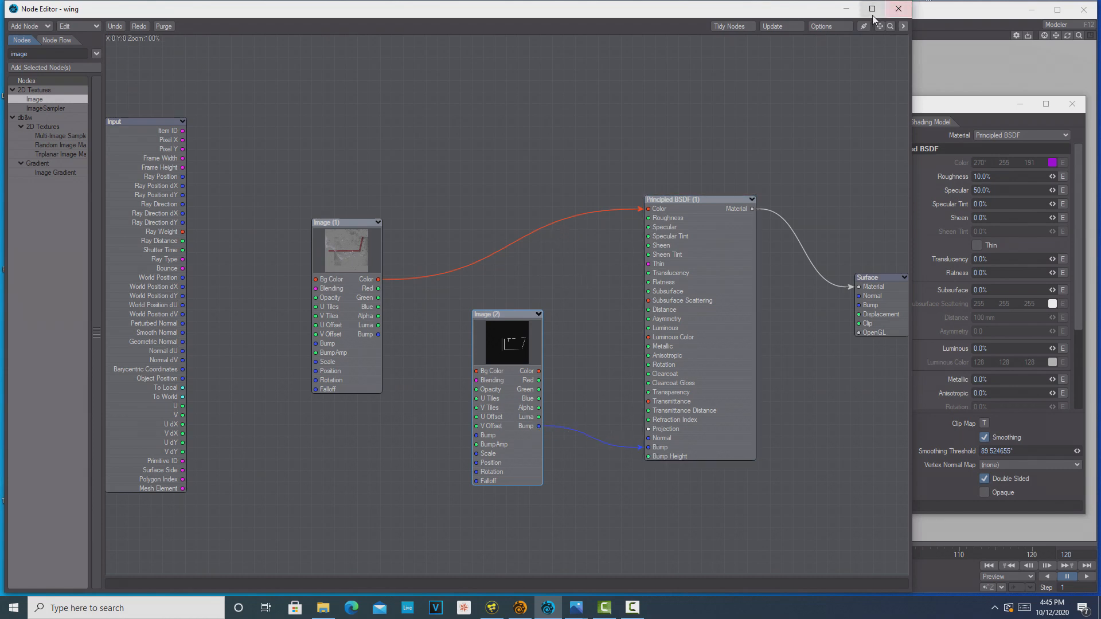
pyautogui.click(898, 9)
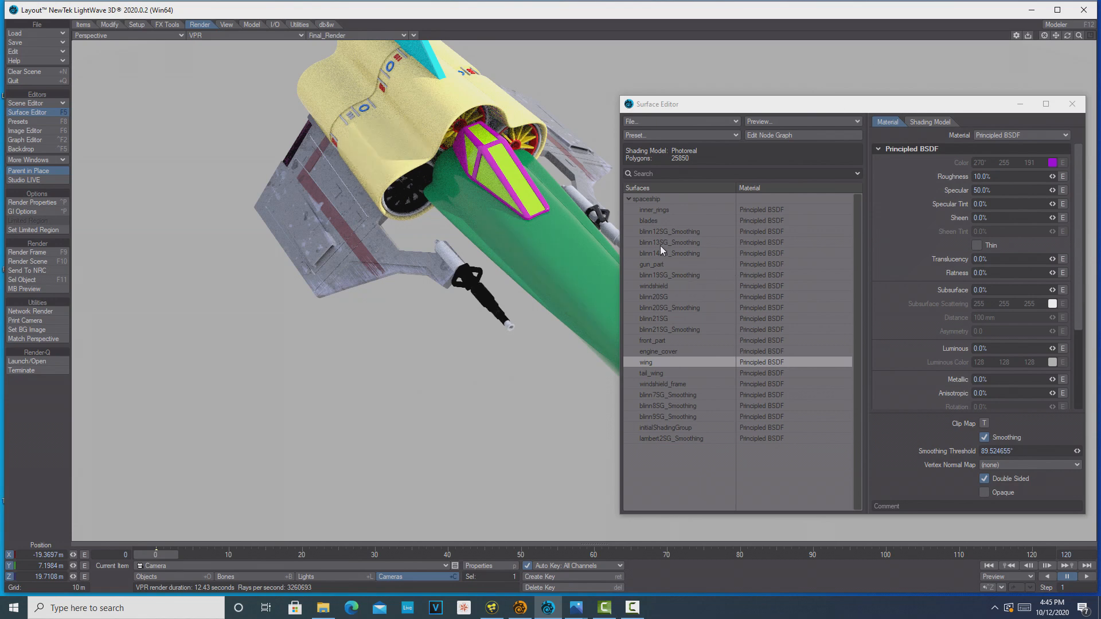
# Open the engine_cover surface's node graph and add an Image node between Input and Principled BSDF
pyautogui.click(670, 352)
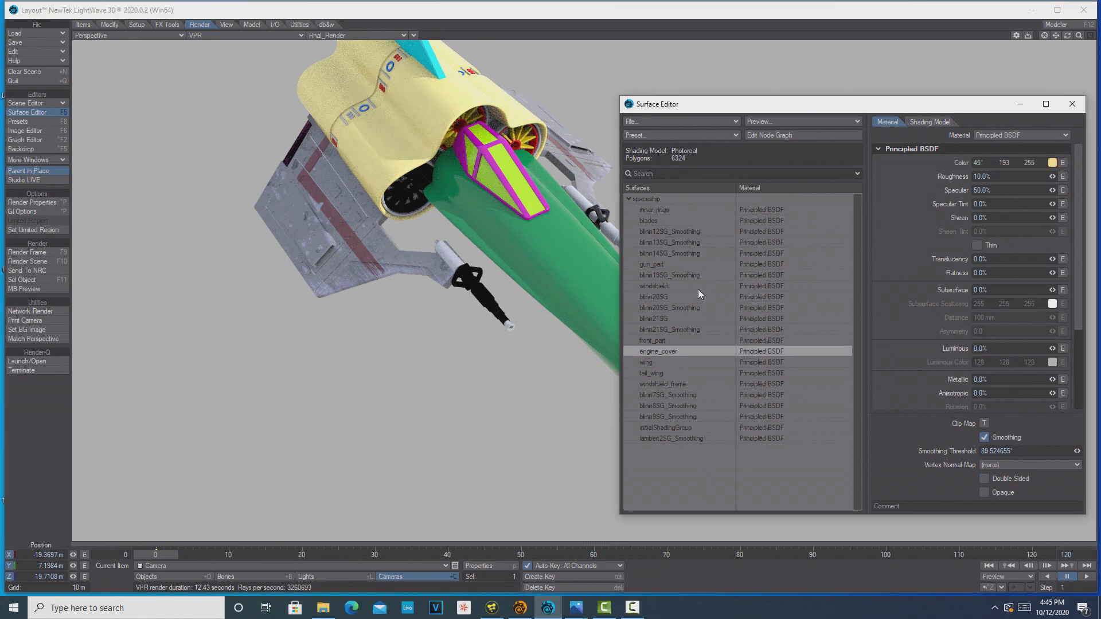
pyautogui.click(773, 136)
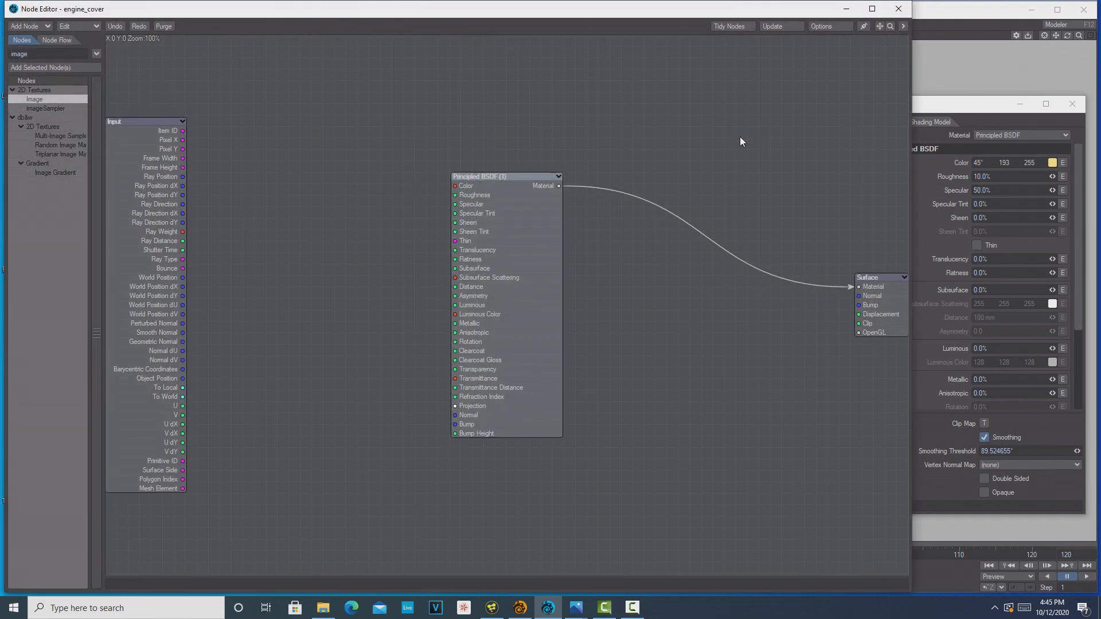
pyautogui.doubleClick(67, 99)
pyautogui.moveTo(489, 246); pyautogui.dragTo(250, 177)
# Load engine-cover.jpg into the Image node with Object UV mapping and connect its Color output to the Principled BSDF Color input
pyautogui.doubleClick(250, 178)
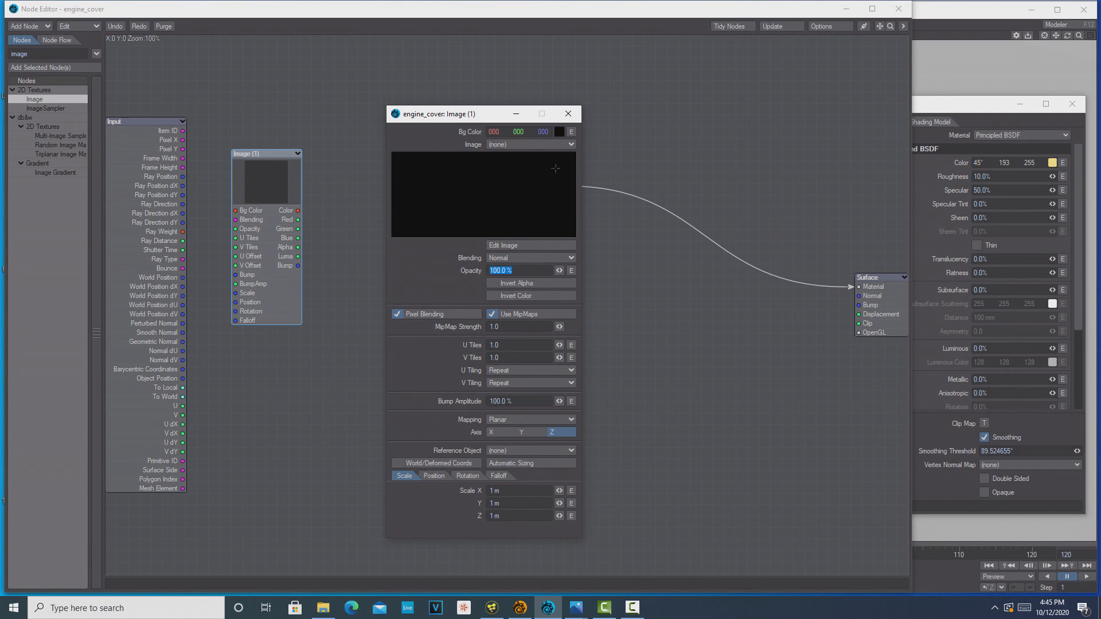
pyautogui.click(569, 143)
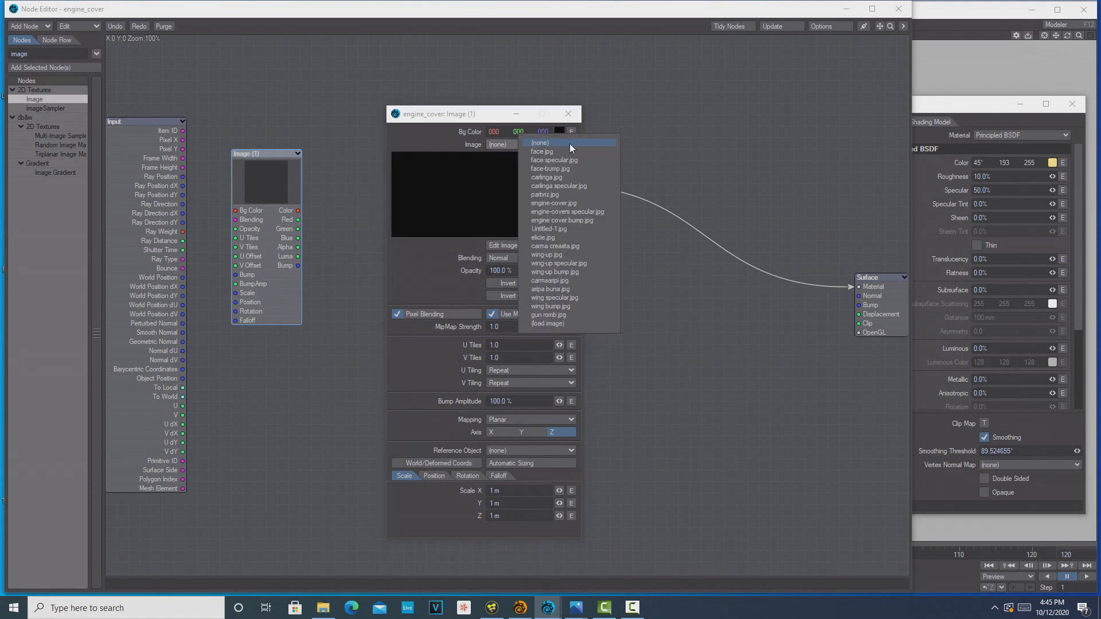
pyautogui.click(566, 203)
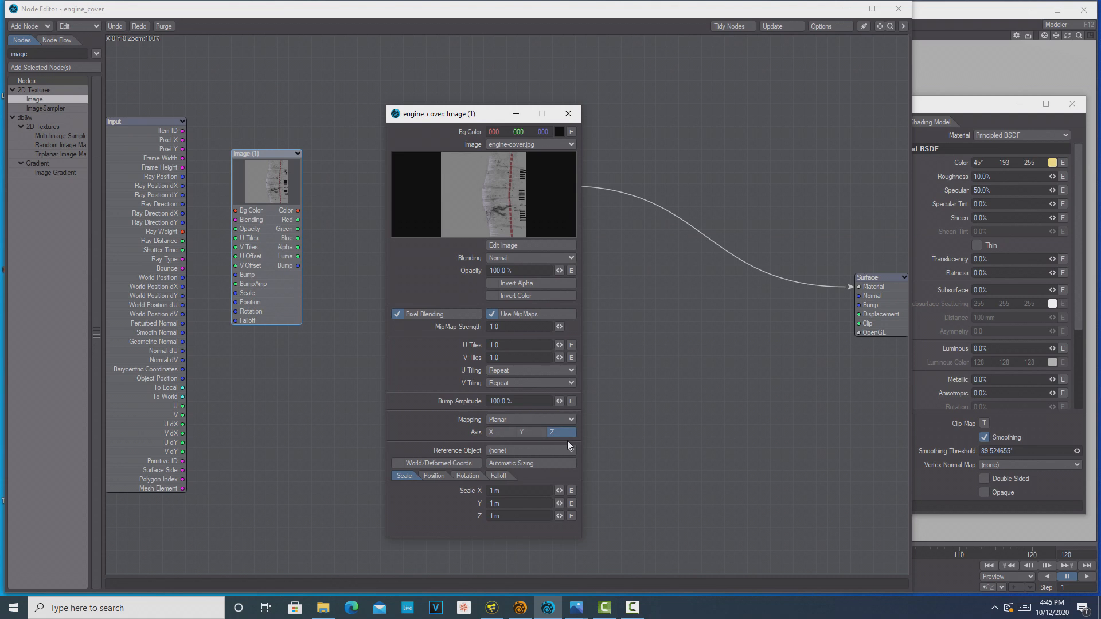
pyautogui.click(571, 420)
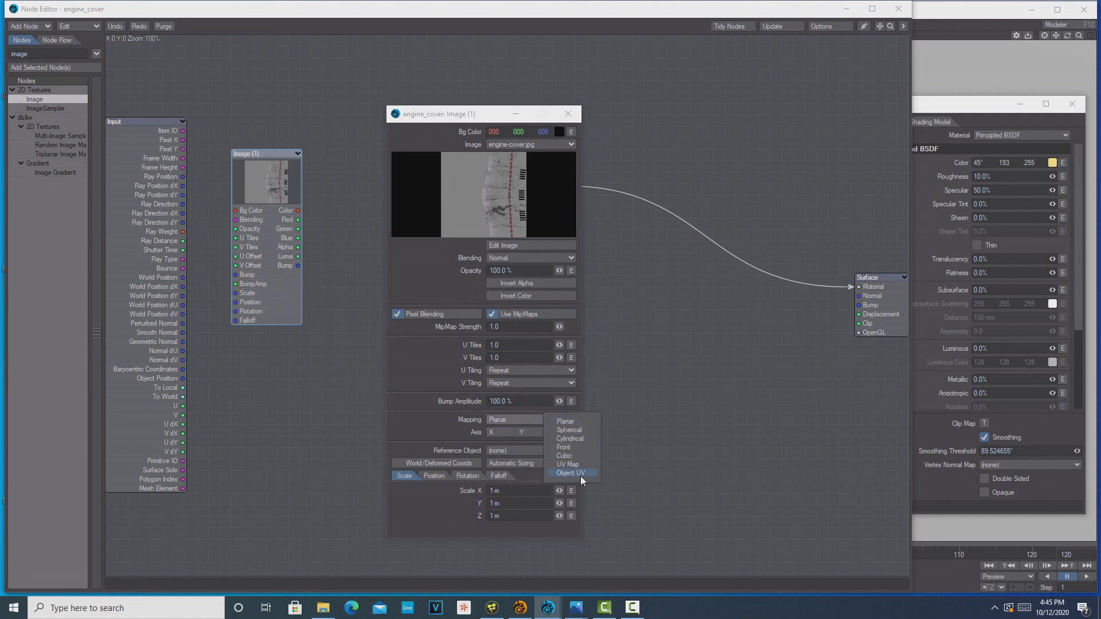
pyautogui.click(573, 473)
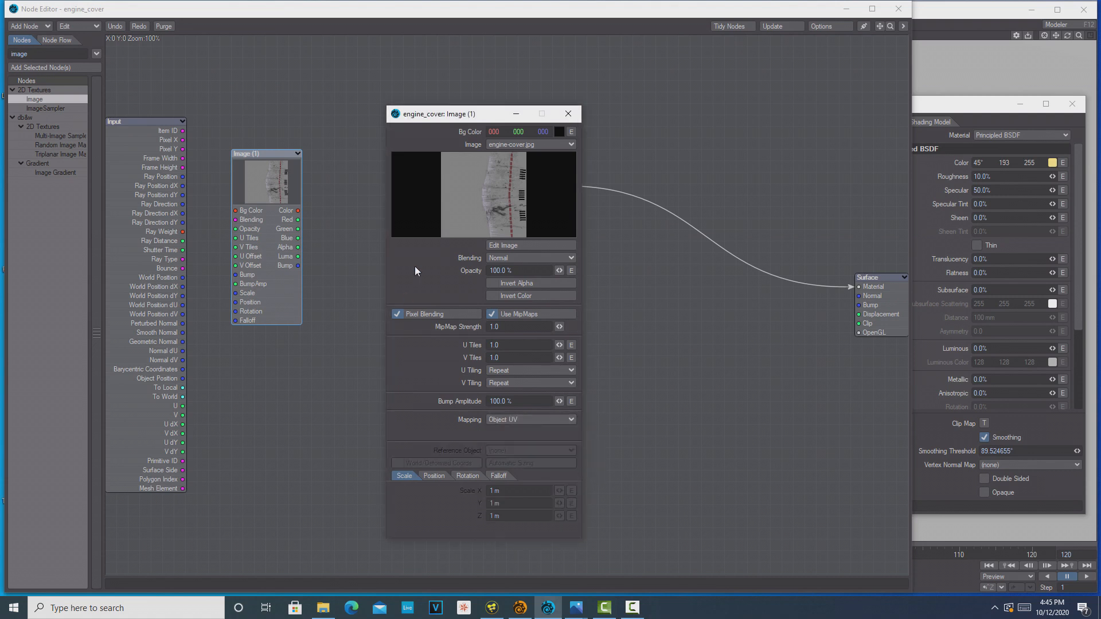
pyautogui.click(516, 112)
pyautogui.moveTo(299, 213); pyautogui.dragTo(455, 186)
pyautogui.click(851, 11)
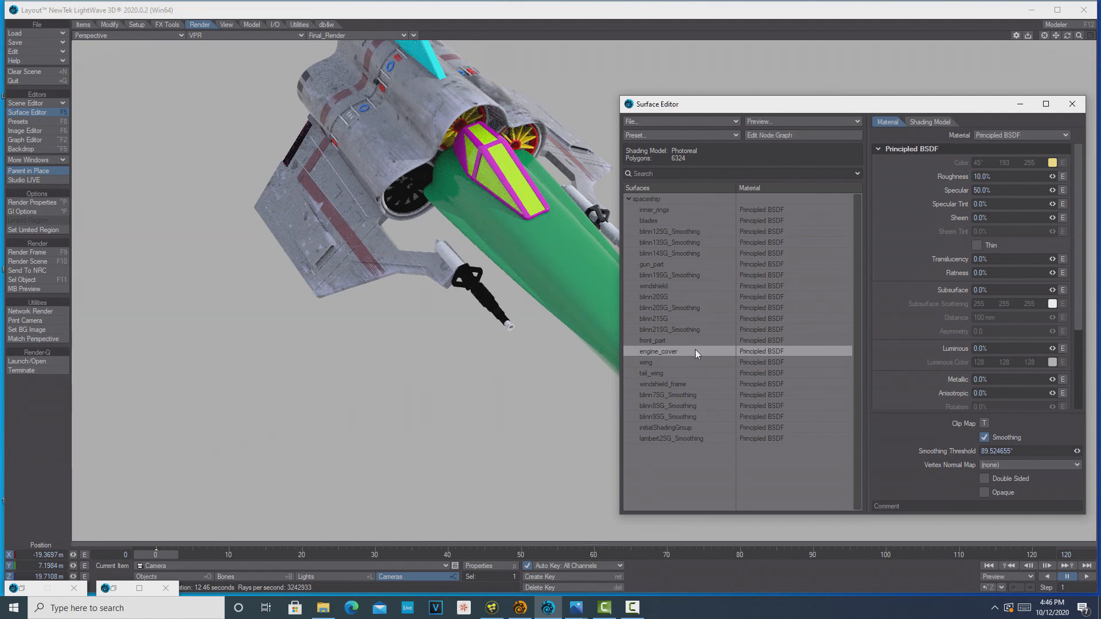
# Open the front_part surface's node graph and add an Image node between Input and Principled BSDF
pyautogui.doubleClick(665, 340)
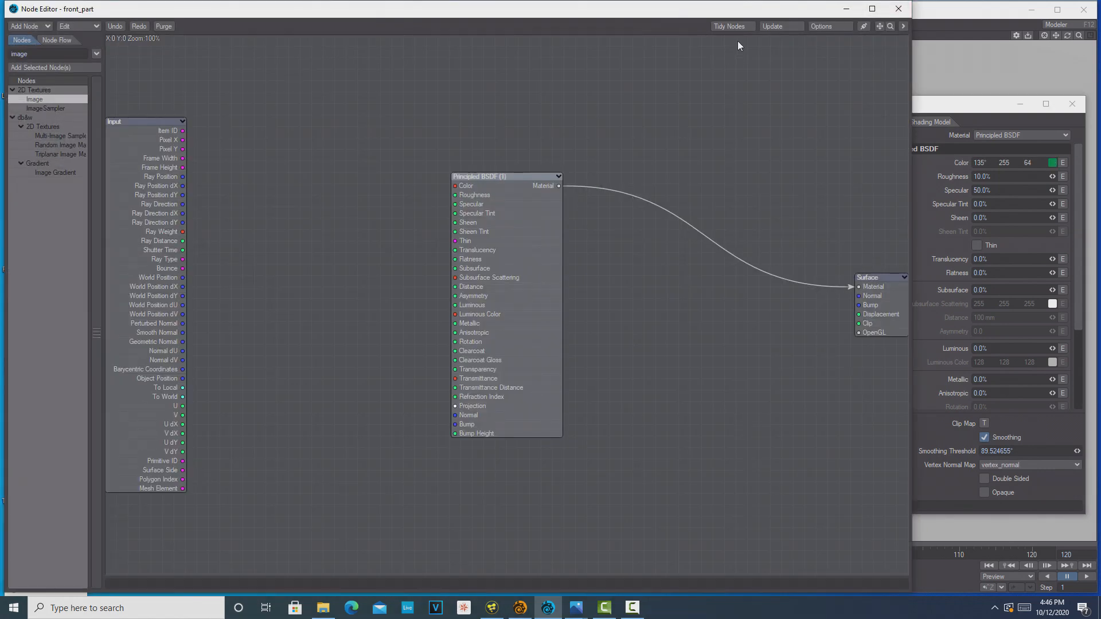
pyautogui.doubleClick(44, 97)
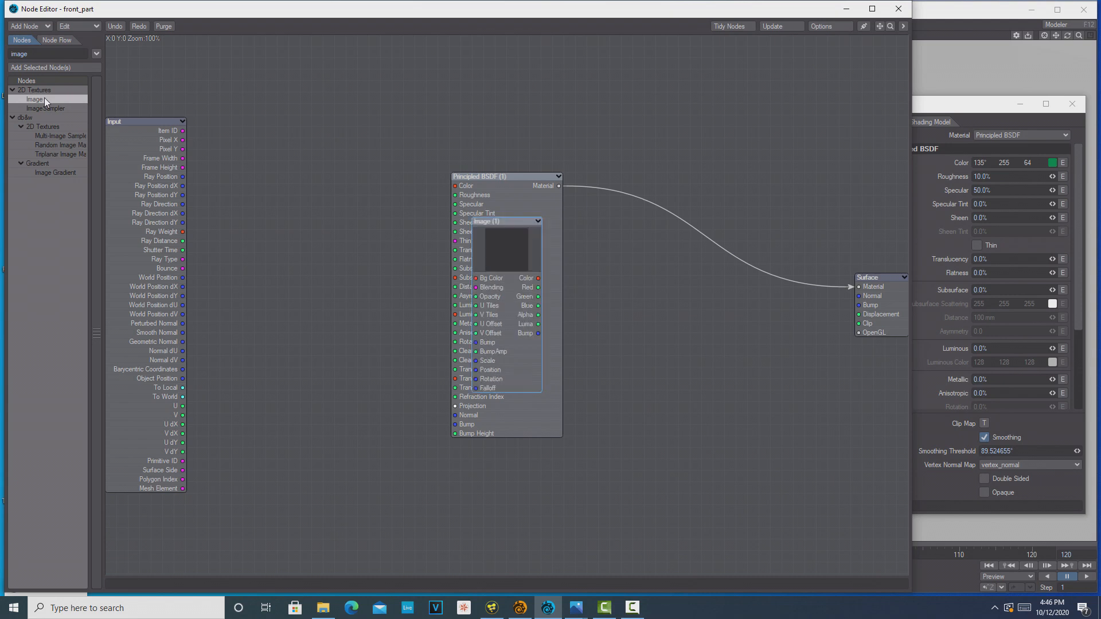
pyautogui.moveTo(486, 243); pyautogui.dragTo(249, 198)
# Load engine-cover.jpg into front_part's Image node and connect its Color output to the Principled BSDF Color input
pyautogui.doubleClick(252, 193)
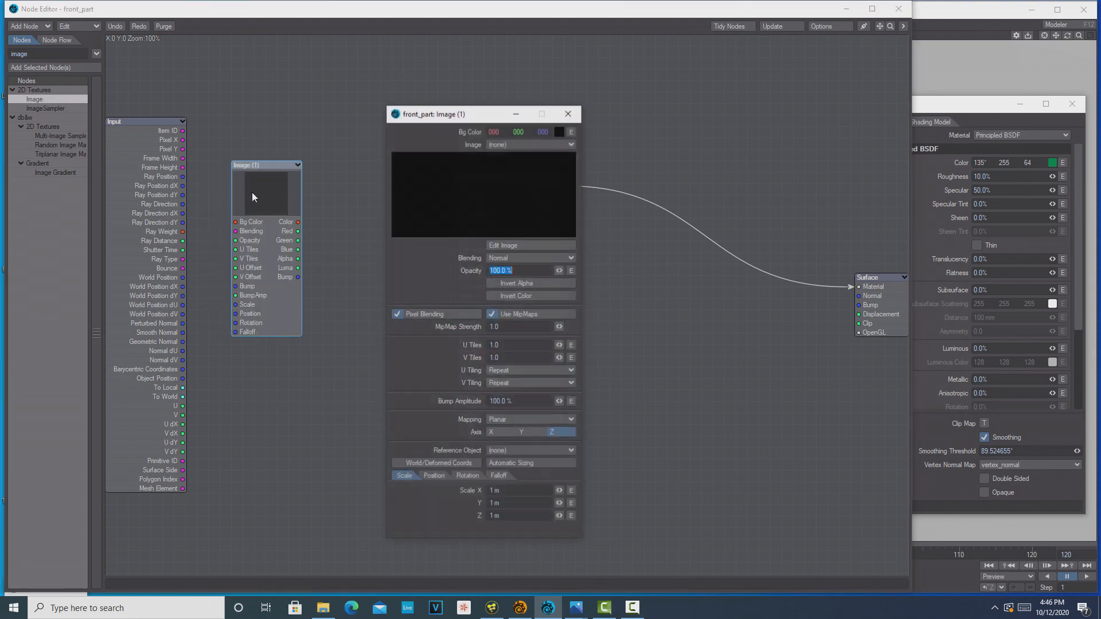
pyautogui.click(566, 144)
pyautogui.click(566, 143)
pyautogui.click(566, 143)
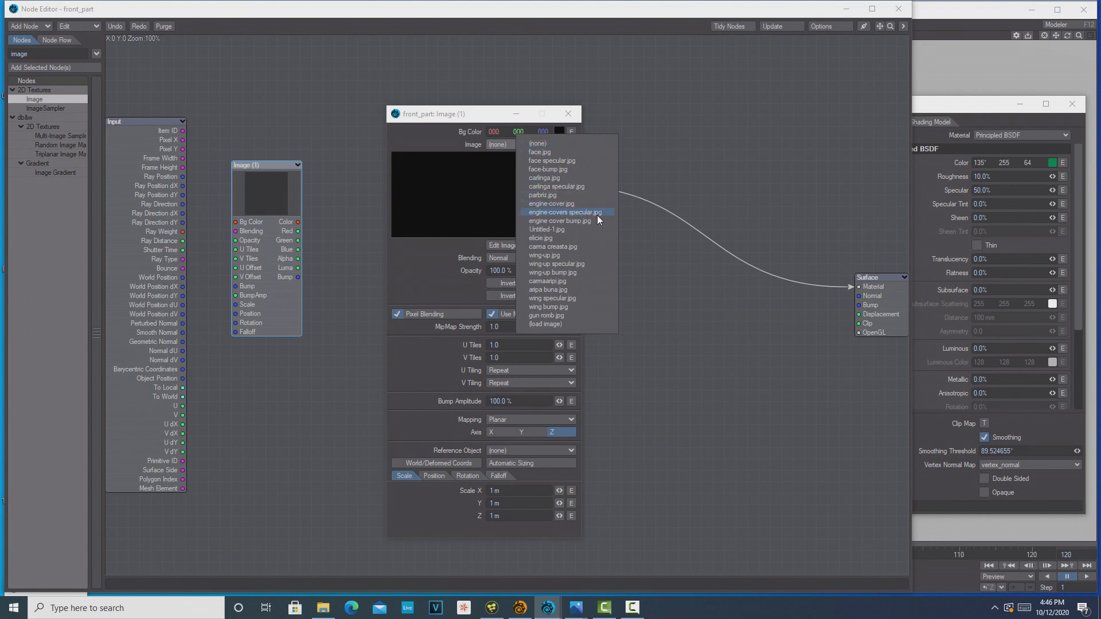
pyautogui.click(581, 205)
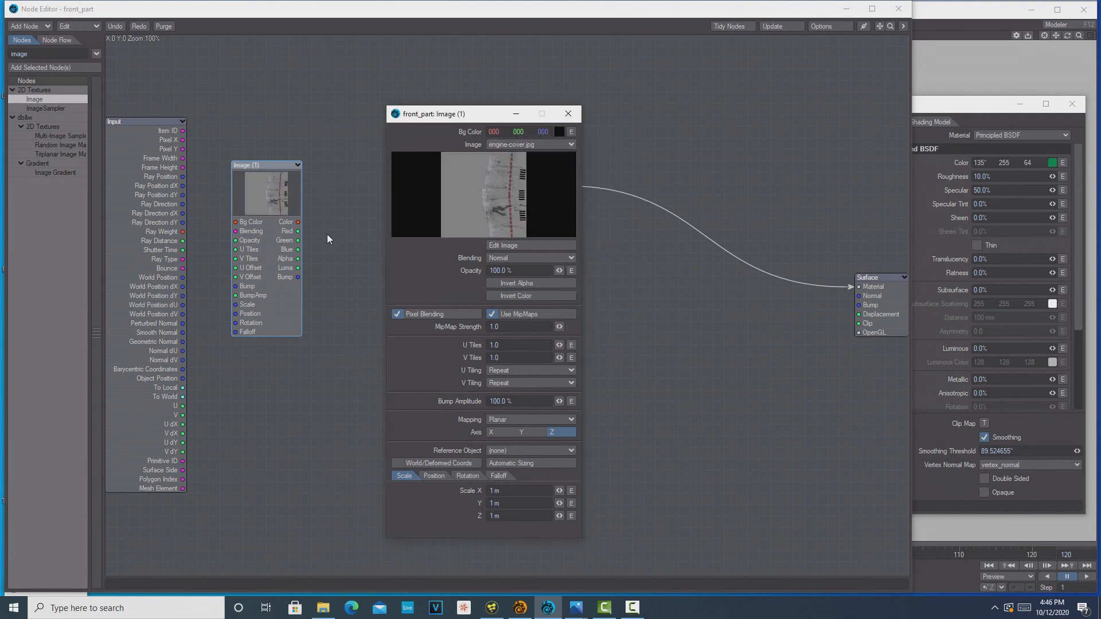
pyautogui.click(296, 223)
pyautogui.moveTo(299, 223); pyautogui.dragTo(458, 188)
# Duplicate the Image node in front_part's node graph and set the copy's picture to engine-covers specular.jpg
pyautogui.rightClick(262, 194)
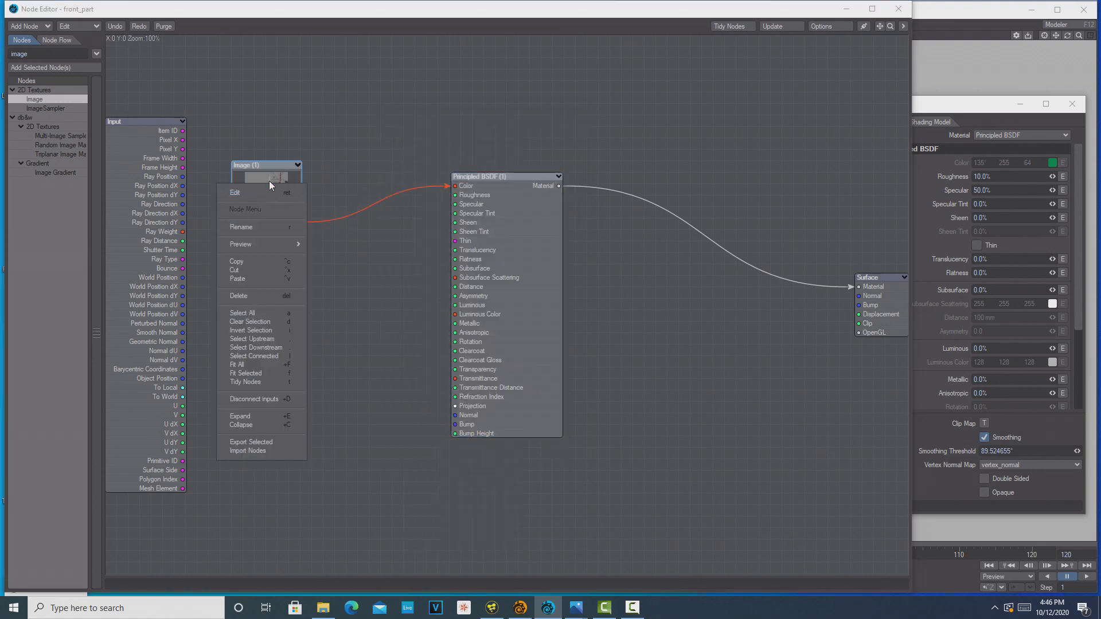
pyautogui.rightClick(387, 284)
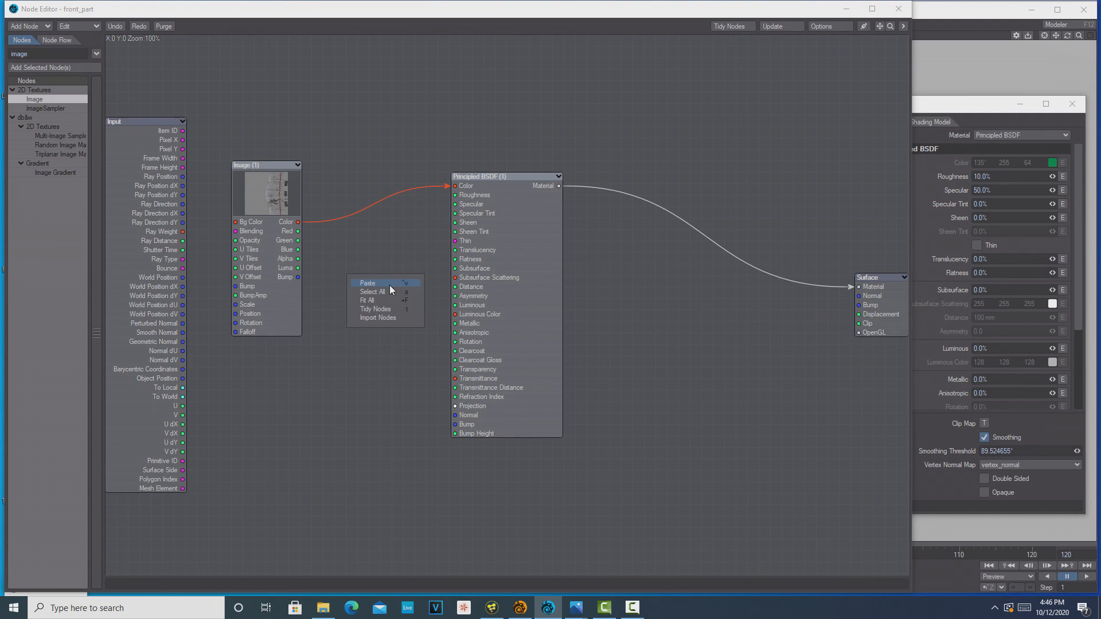
pyautogui.click(390, 283)
pyautogui.moveTo(517, 250); pyautogui.dragTo(398, 290)
pyautogui.doubleClick(398, 290)
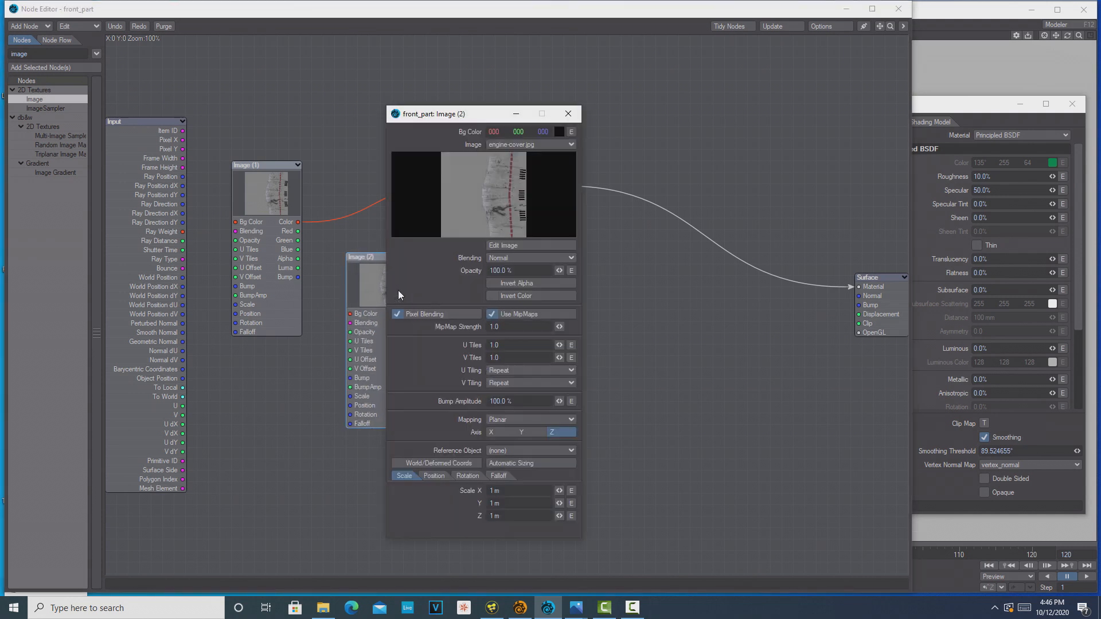
pyautogui.click(569, 144)
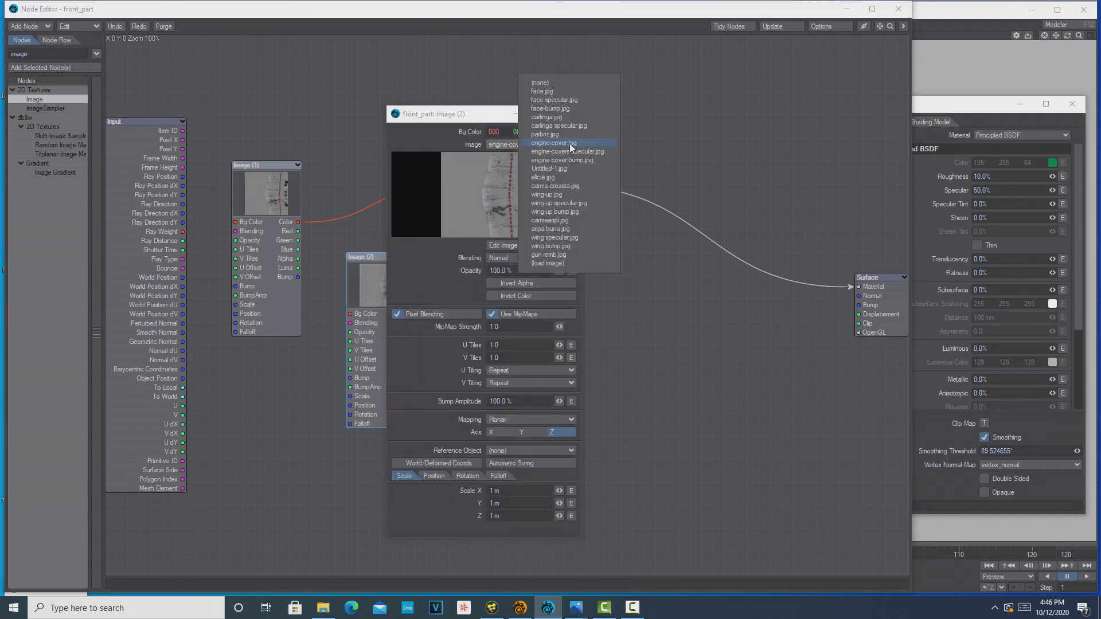
pyautogui.click(595, 152)
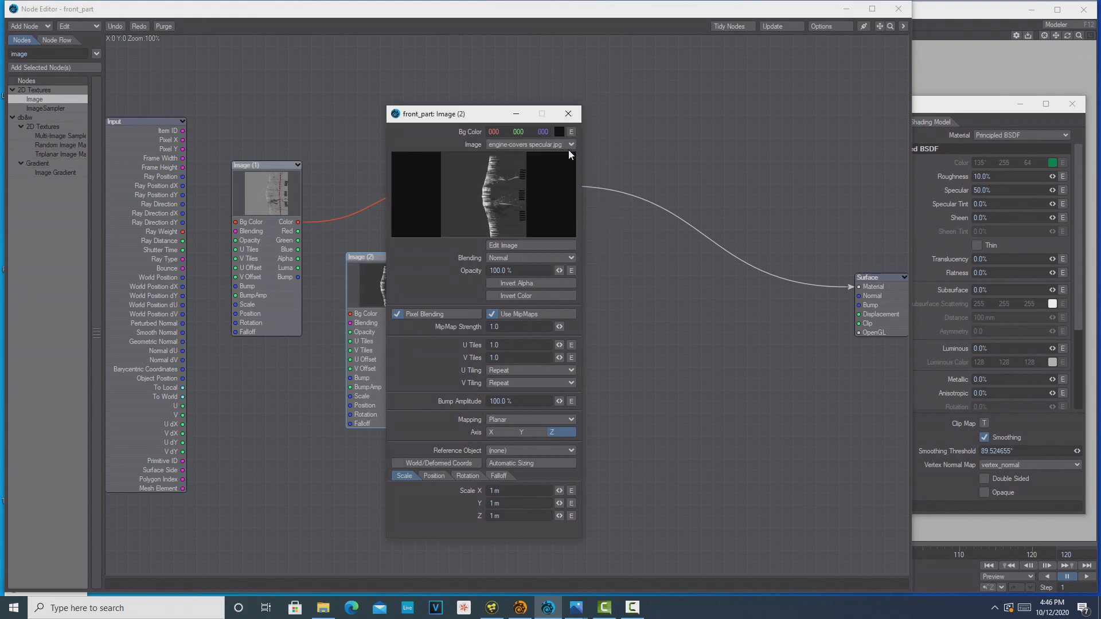
pyautogui.click(569, 113)
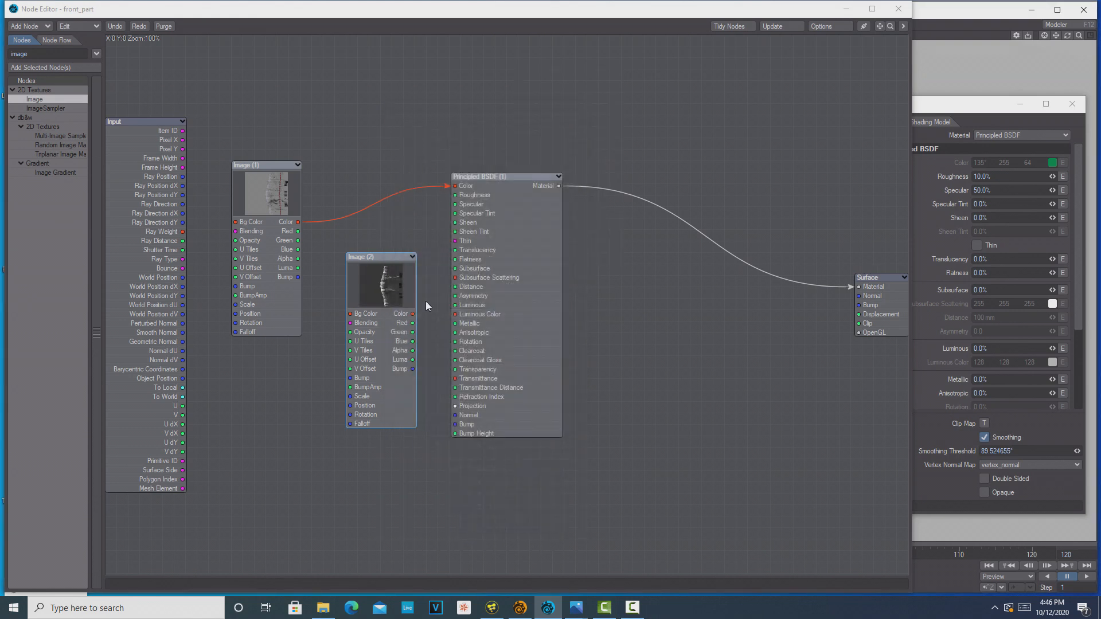
# Move the specular Image node lower, away from Principled BSDF, and connect its Luma output to the Specular input
pyautogui.moveTo(393, 308); pyautogui.dragTo(358, 342)
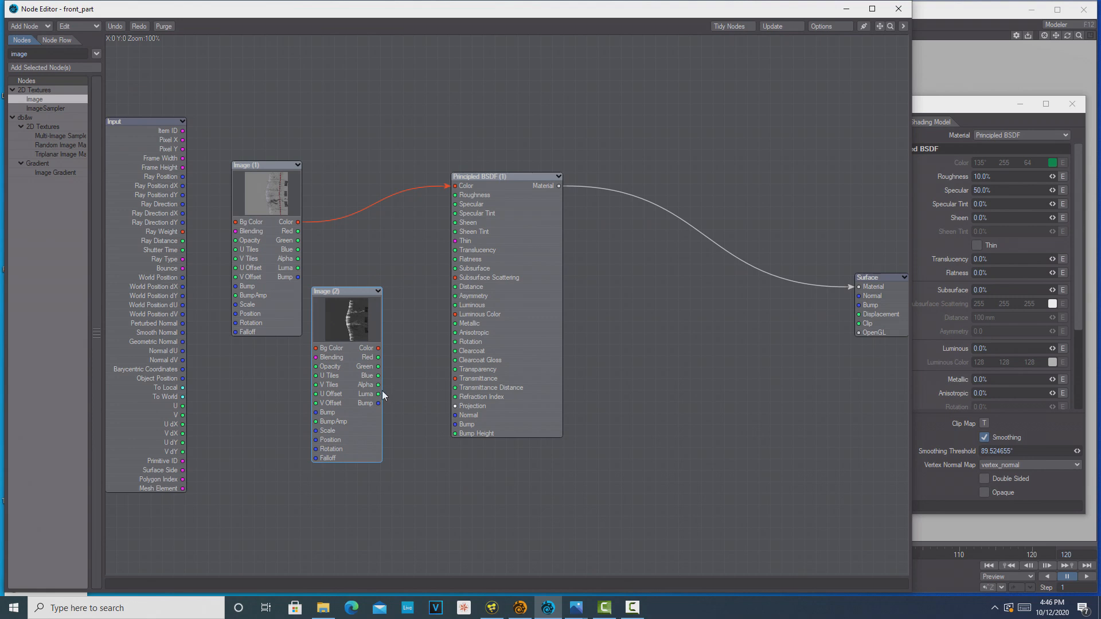
pyautogui.moveTo(379, 394); pyautogui.dragTo(396, 386)
pyautogui.moveTo(414, 341); pyautogui.dragTo(417, 317)
pyautogui.moveTo(424, 280); pyautogui.dragTo(456, 204)
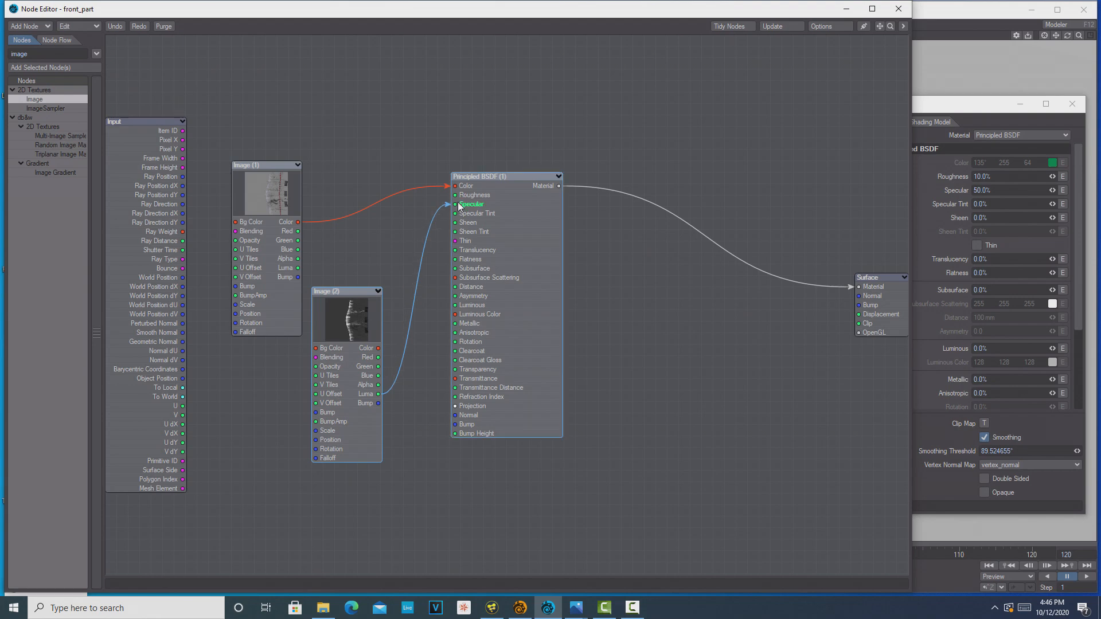
pyautogui.moveTo(814, 9); pyautogui.dragTo(849, 331)
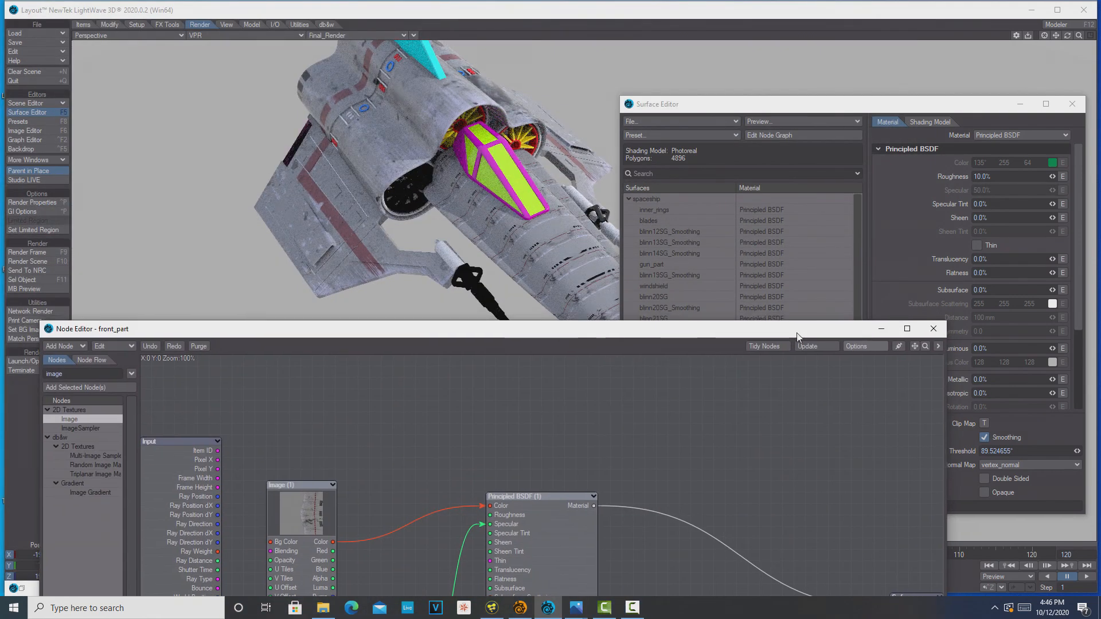
pyautogui.moveTo(726, 329); pyautogui.dragTo(742, 10)
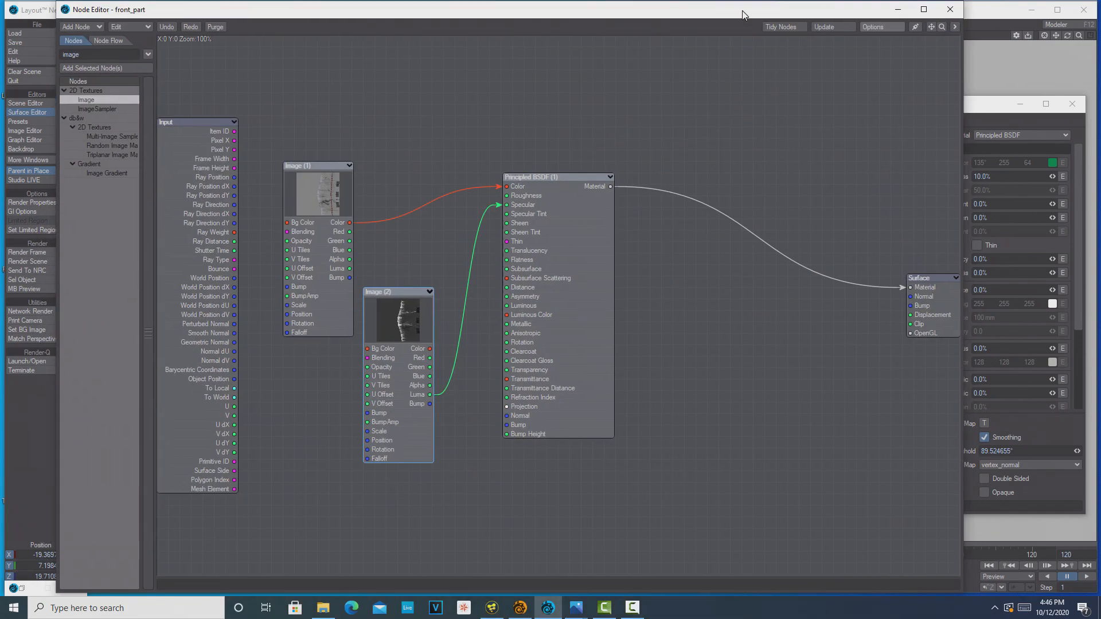
# Set the engine-covers specular.jpg Image node's mapping to Object UV and put its settings away
pyautogui.doubleClick(411, 330)
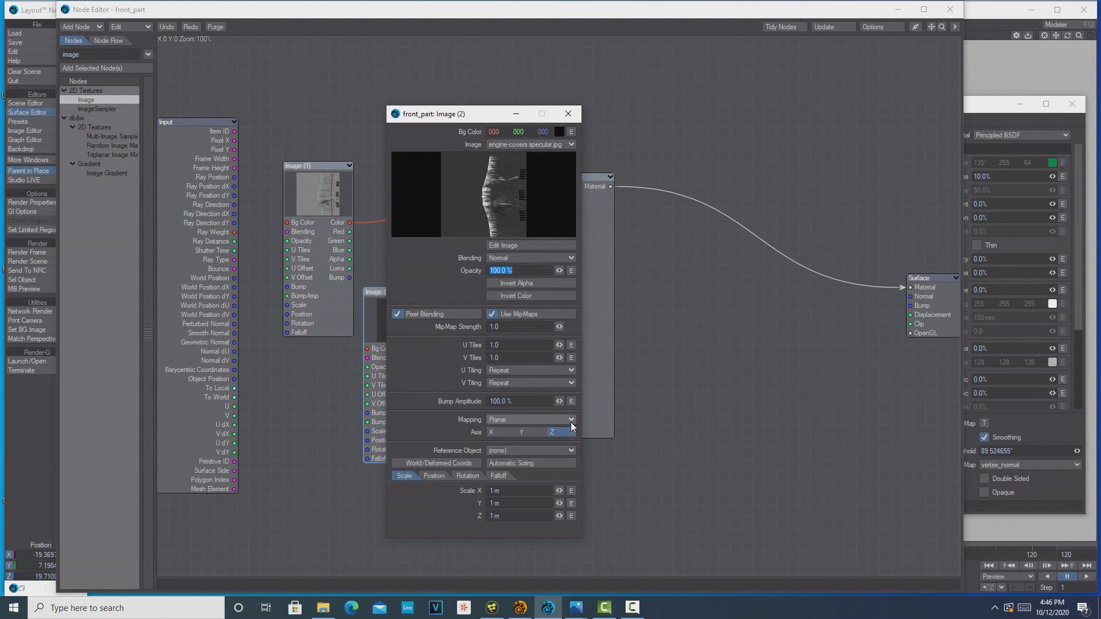
pyautogui.click(570, 422)
pyautogui.click(569, 473)
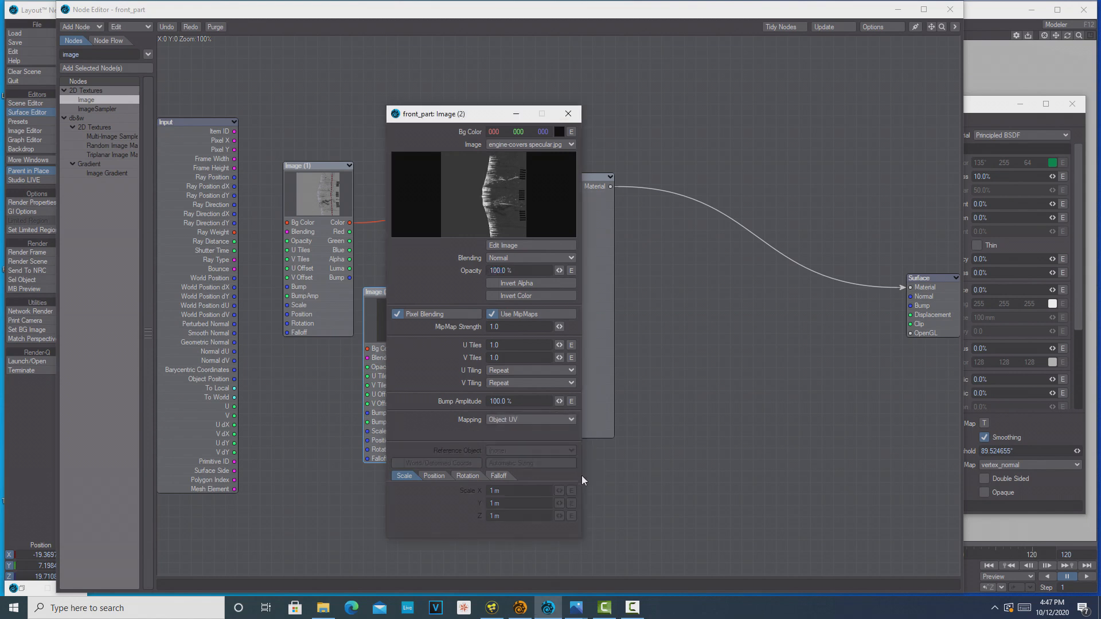
pyautogui.click(516, 113)
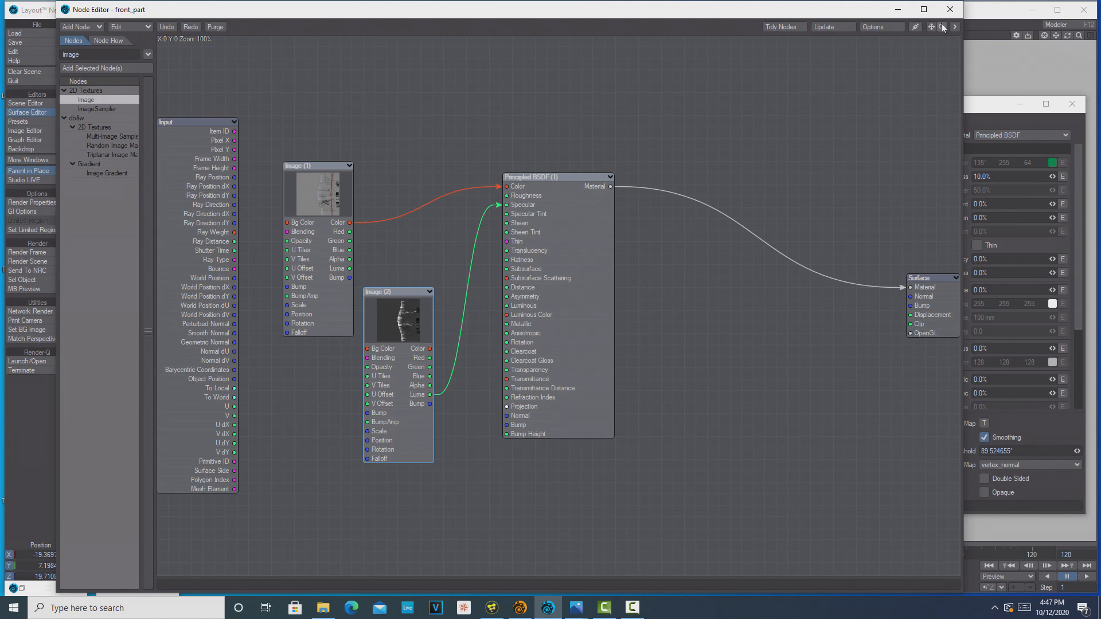
# Reopen front_part's node graph from the surface list and disconnect the link into the Principled BSDF Specular input
pyautogui.click(898, 9)
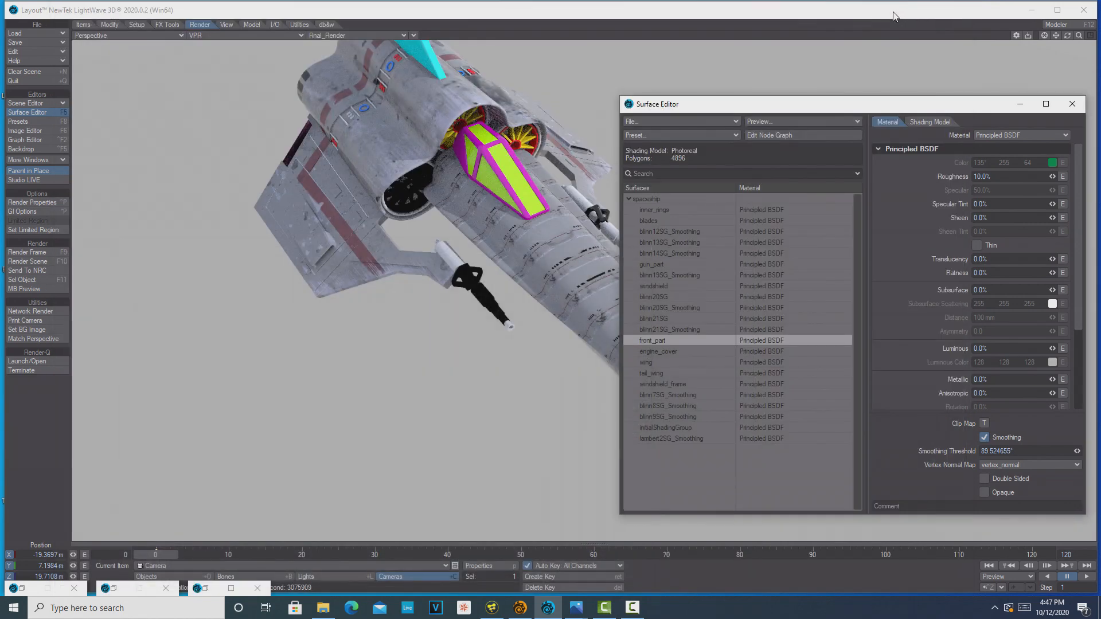
pyautogui.doubleClick(700, 342)
pyautogui.moveTo(506, 204); pyautogui.dragTo(462, 228)
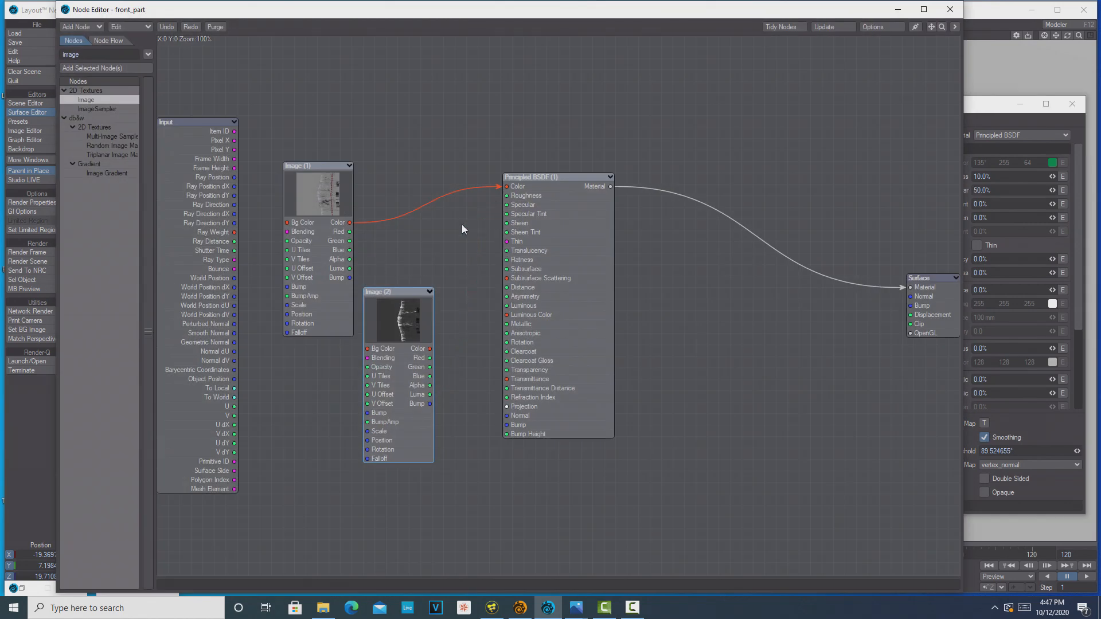
# Set front_part's color Image node to face.jpg with Object UV mapping and close its settings
pyautogui.doubleClick(320, 199)
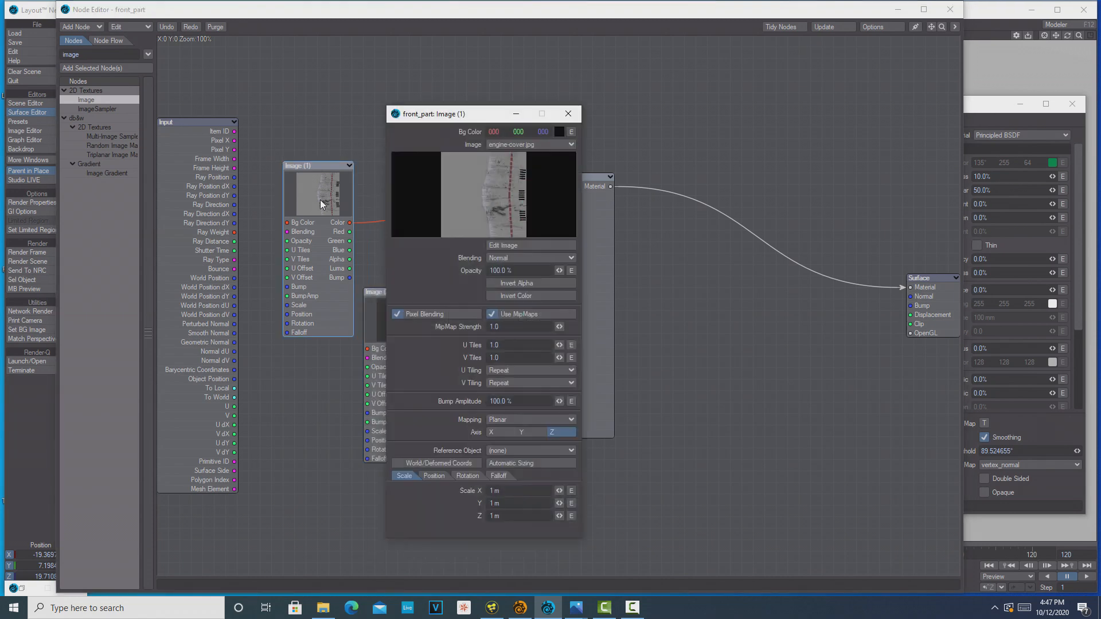
pyautogui.click(569, 147)
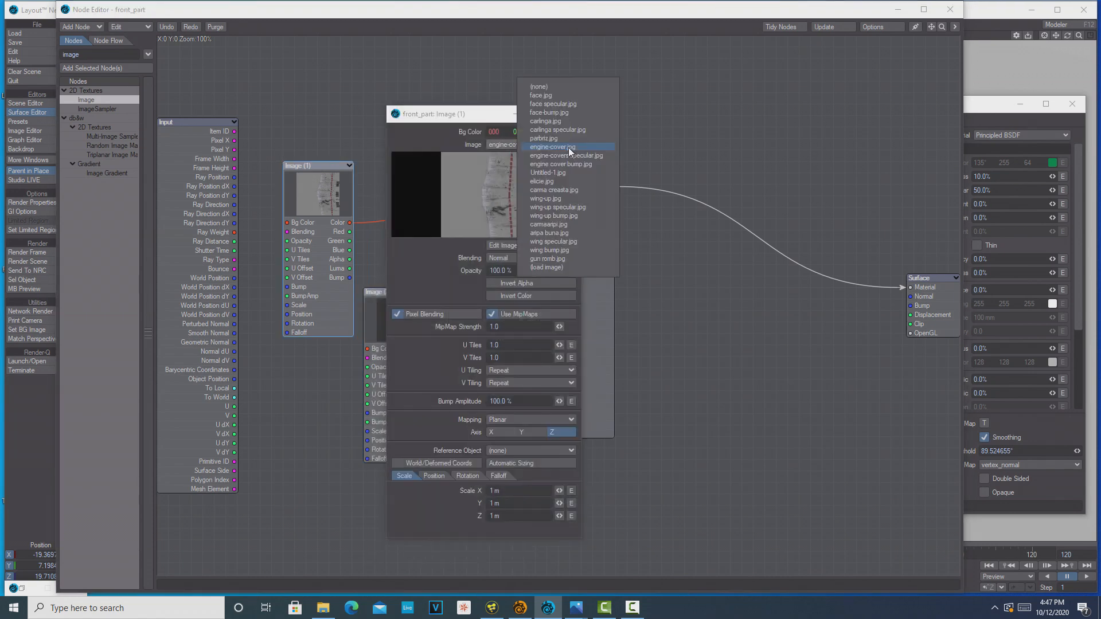
pyautogui.click(553, 103)
pyautogui.click(575, 114)
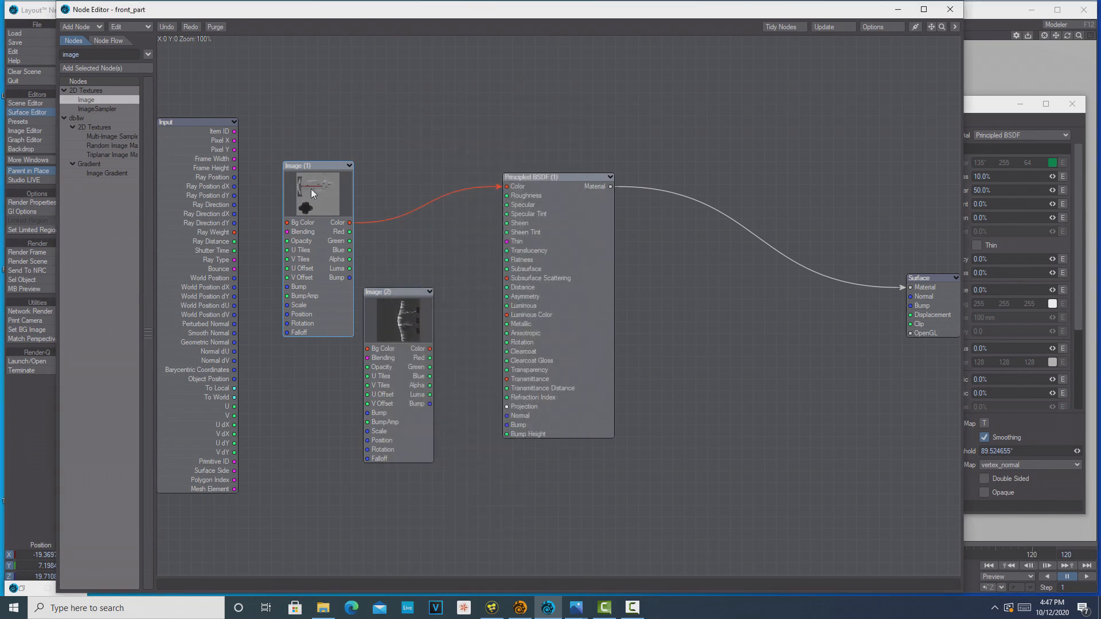
pyautogui.doubleClick(311, 188)
pyautogui.click(570, 421)
pyautogui.click(582, 472)
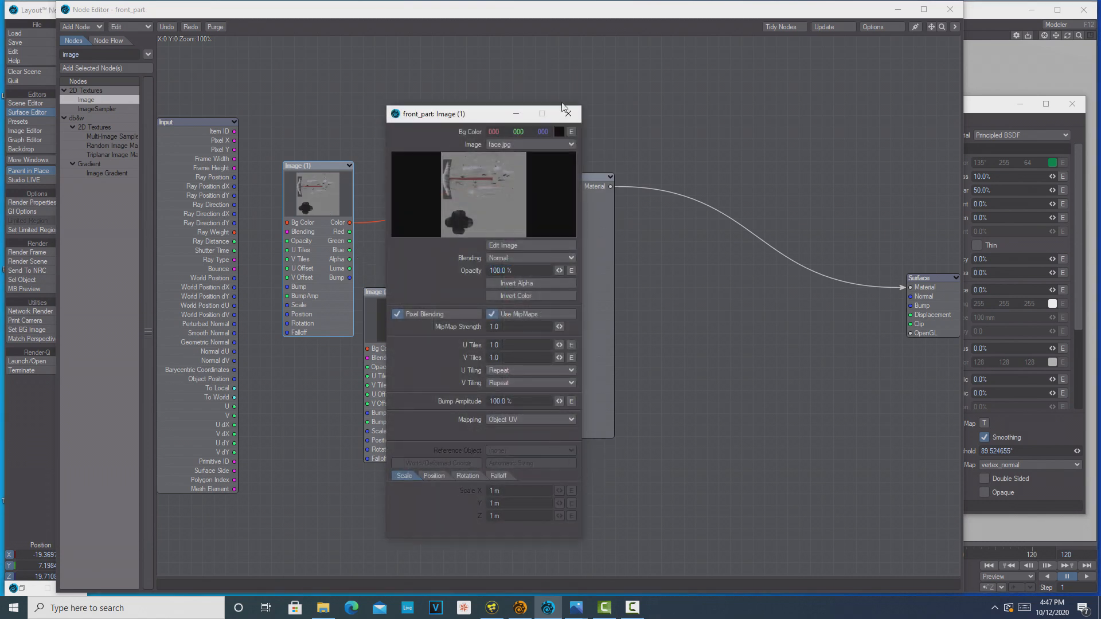
pyautogui.click(568, 114)
# Set front_part's second Image node to face specular.jpg and close its settings
pyautogui.doubleClick(396, 321)
pyautogui.click(570, 145)
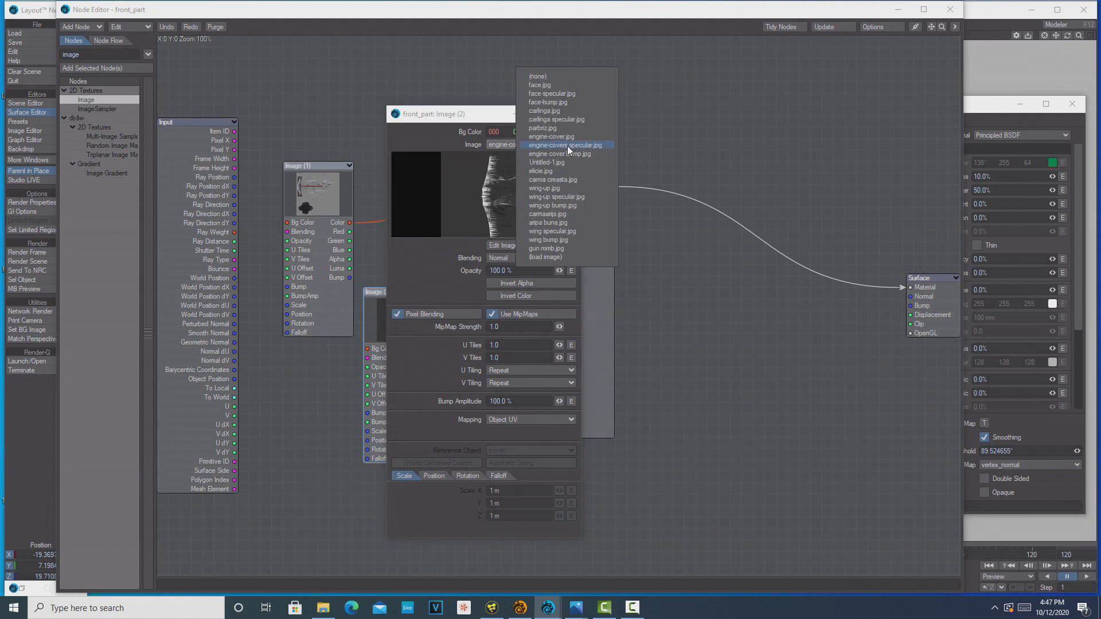
pyautogui.click(565, 95)
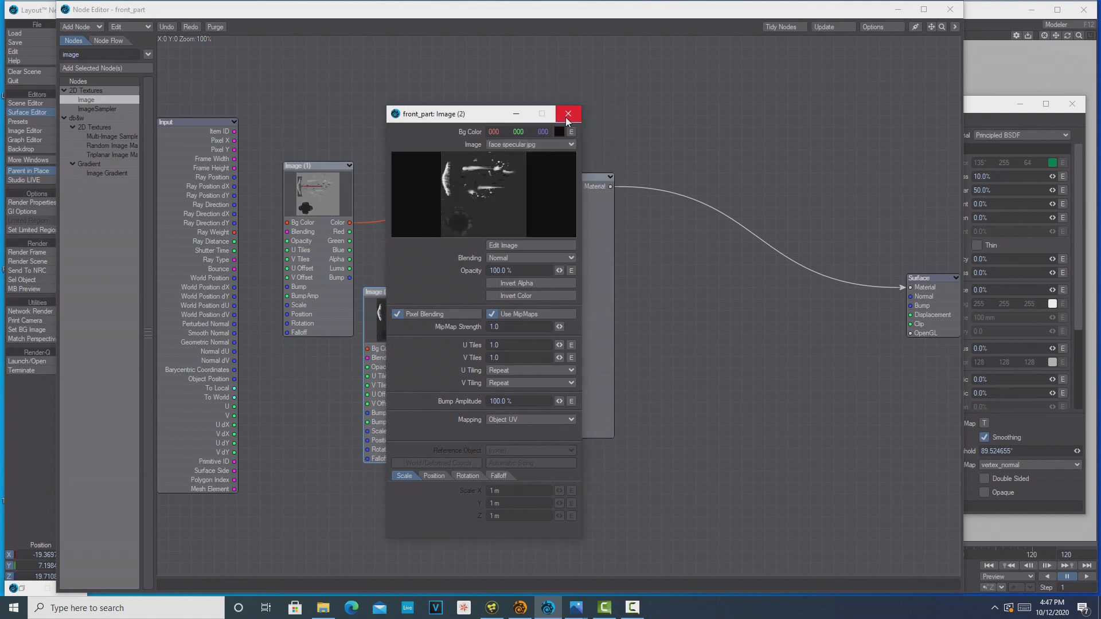
pyautogui.click(570, 113)
# Connect the second Image node's Luma output to Principled BSDF's Specular input and put front_part's node graph away
pyautogui.moveTo(430, 395); pyautogui.dragTo(507, 205)
pyautogui.click(890, 10)
pyautogui.rightClick(890, 10)
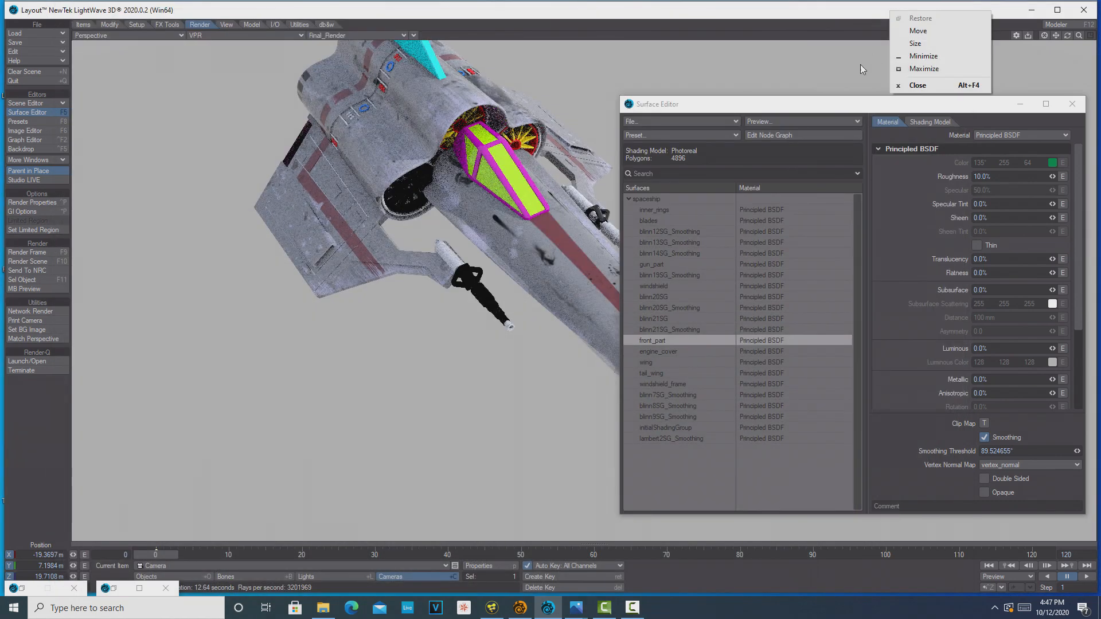
# Select the windshield surface in the surface list and open the surface preset library for it
pyautogui.moveTo(811, 110); pyautogui.dragTo(765, 52)
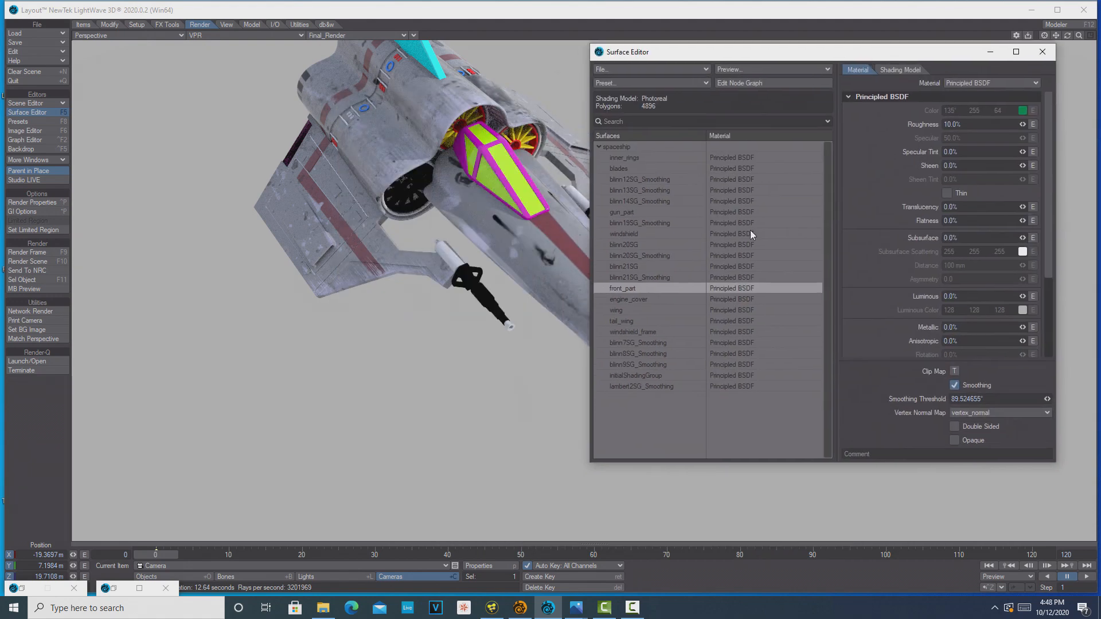
pyautogui.doubleClick(635, 233)
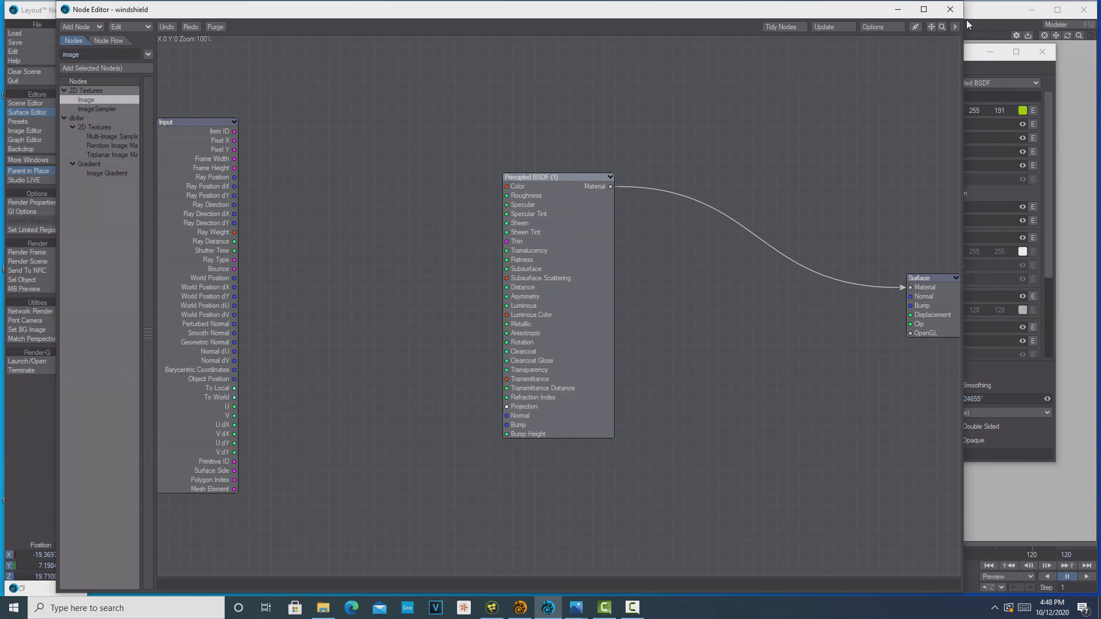
pyautogui.click(972, 23)
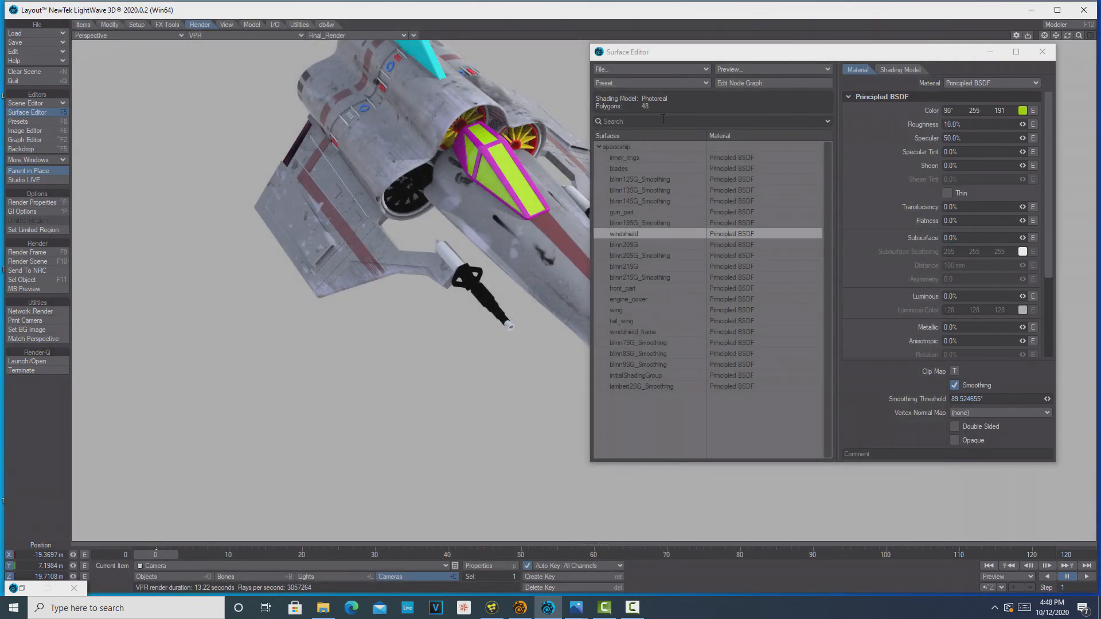
pyautogui.click(696, 85)
pyautogui.click(690, 84)
# Try the Wine Bottle and Jade PBSDF glass presets on the windshield surface
pyautogui.doubleClick(40, 194)
pyautogui.click(86, 63)
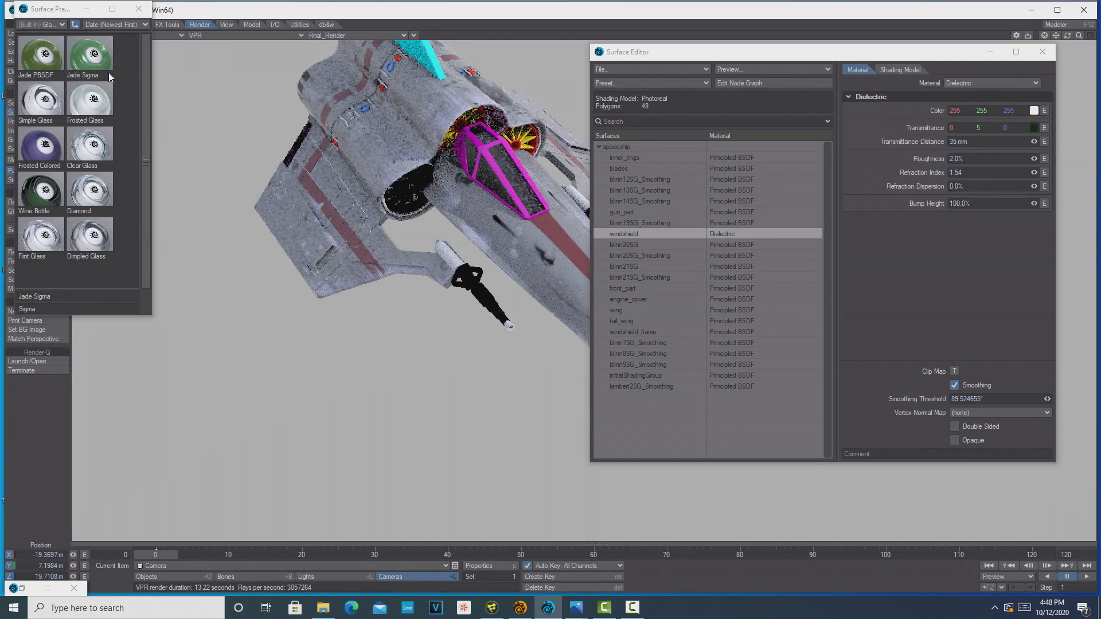
pyautogui.click(35, 64)
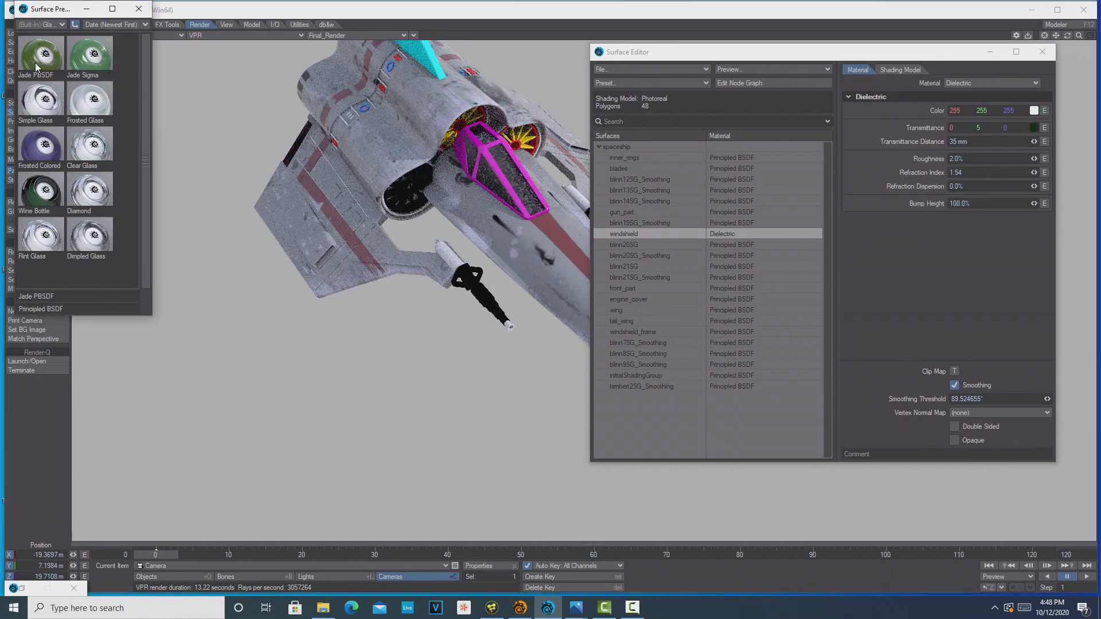
pyautogui.doubleClick(36, 63)
pyautogui.click(108, 61)
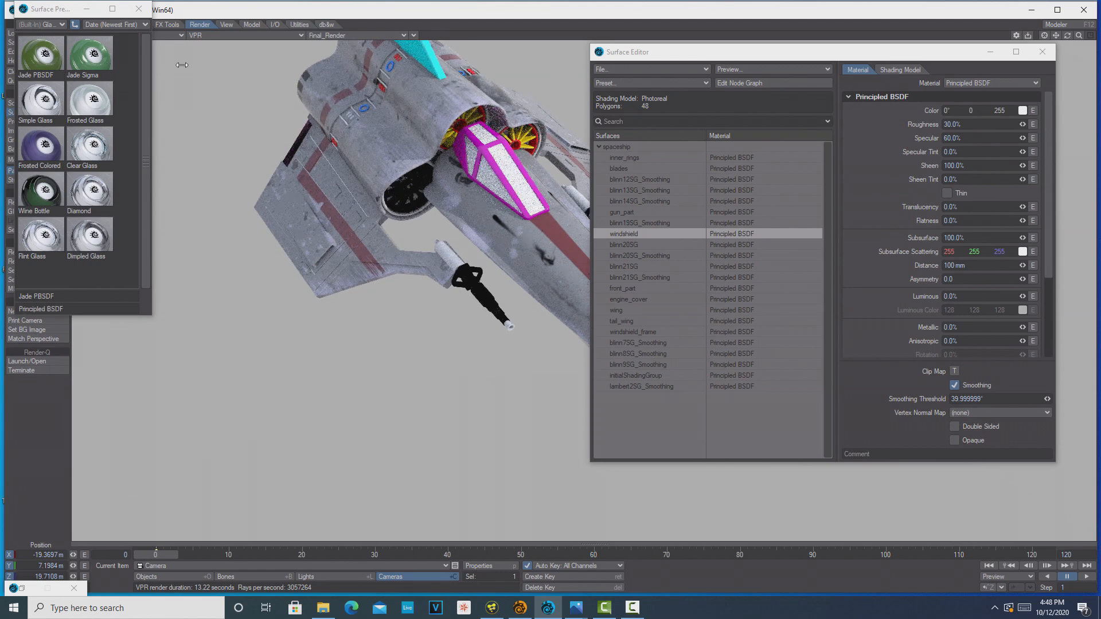
pyautogui.click(1022, 110)
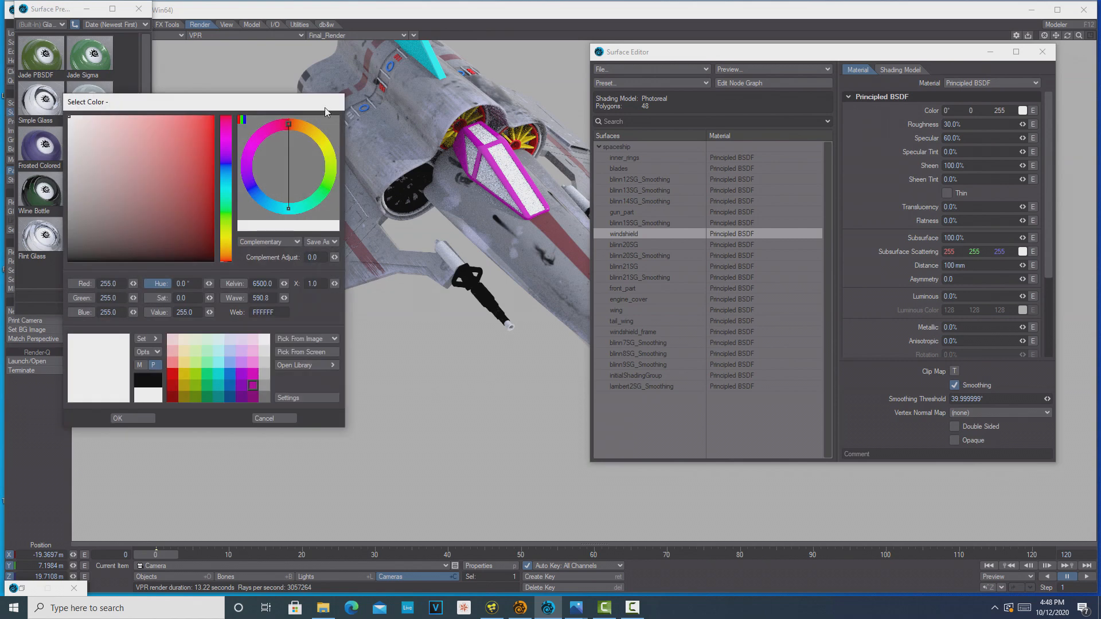
pyautogui.click(278, 419)
# Apply the Frosted Colored glass preset to the windshield surface
pyautogui.doubleClick(41, 150)
pyautogui.click(84, 61)
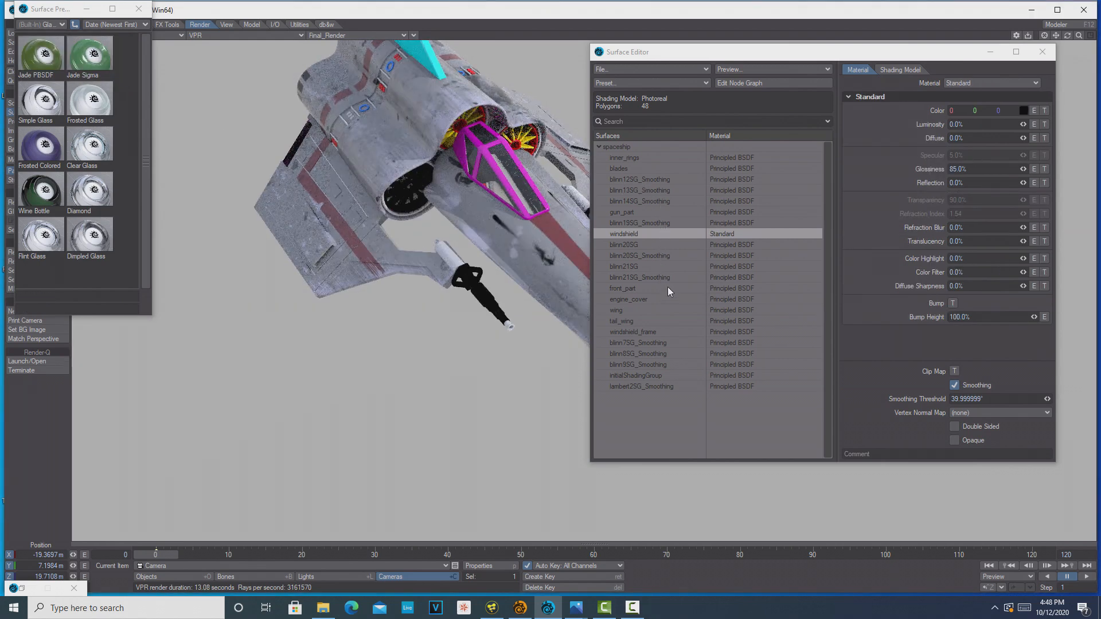
# Set windshield_frame's Principled BSDF color to black in its node graph and close the Node Editor
pyautogui.doubleClick(658, 332)
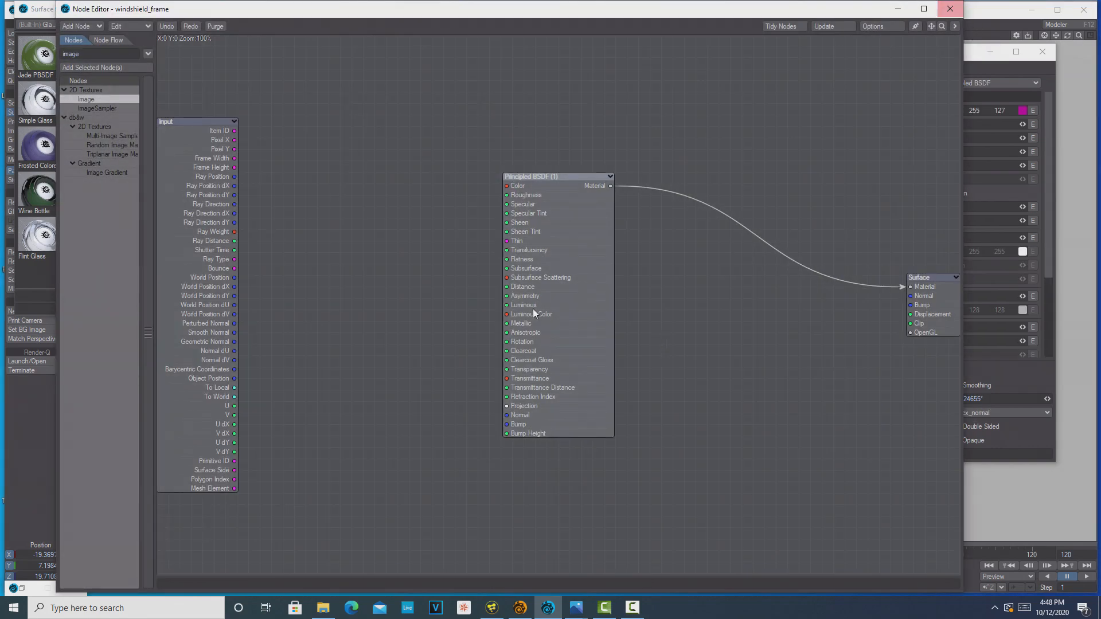
pyautogui.doubleClick(586, 281)
pyautogui.click(614, 194)
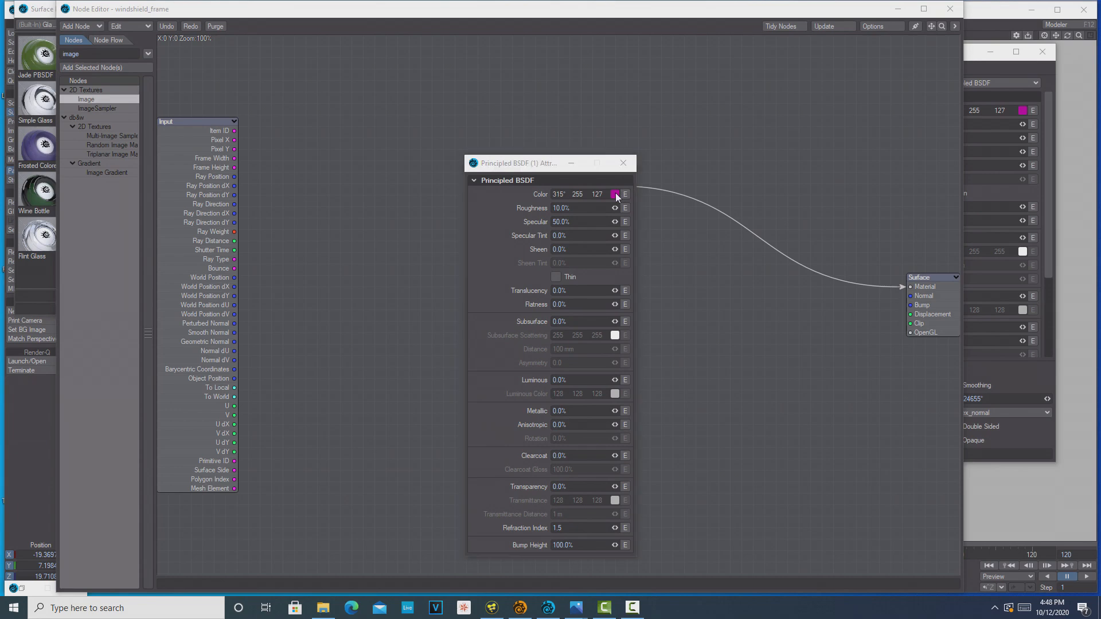
pyautogui.click(147, 380)
pyautogui.click(140, 421)
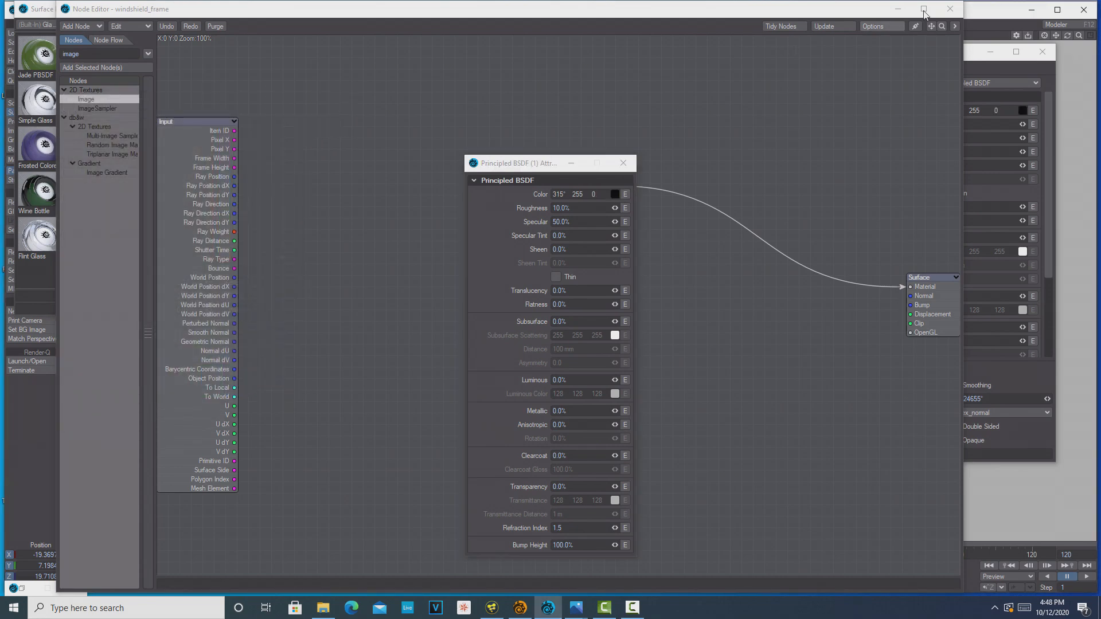
pyautogui.rightClick(926, 9)
pyautogui.click(786, 76)
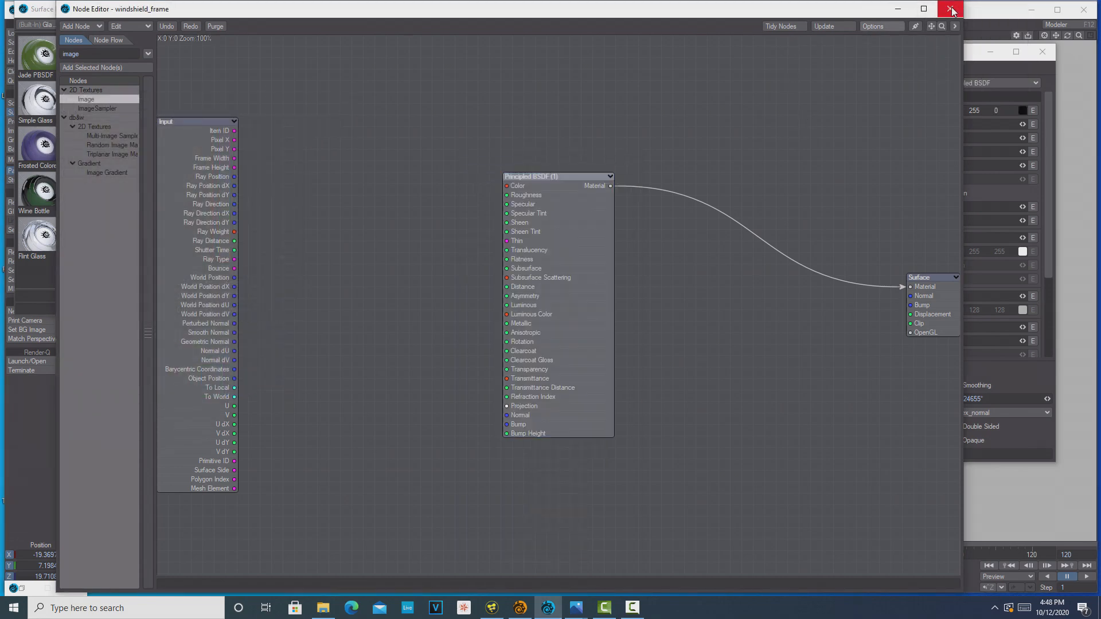
pyautogui.click(951, 9)
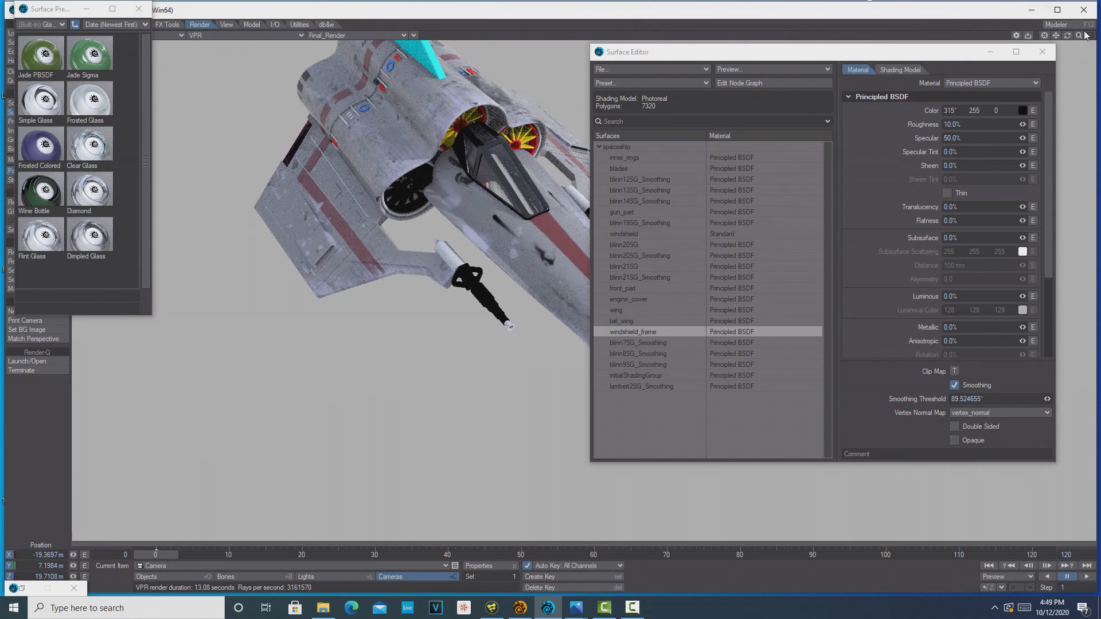
# Open tail_wing's node graph and place a new Image node between the Input and Principled BSDF nodes
pyautogui.moveTo(1067, 36); pyautogui.dragTo(1064, 7)
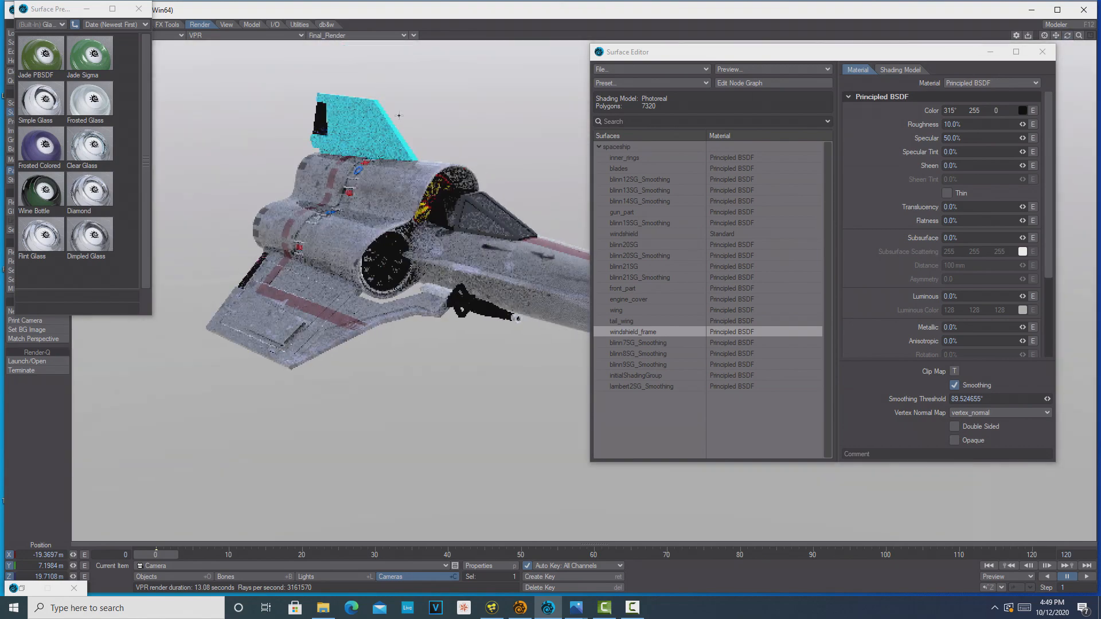
pyautogui.doubleClick(635, 324)
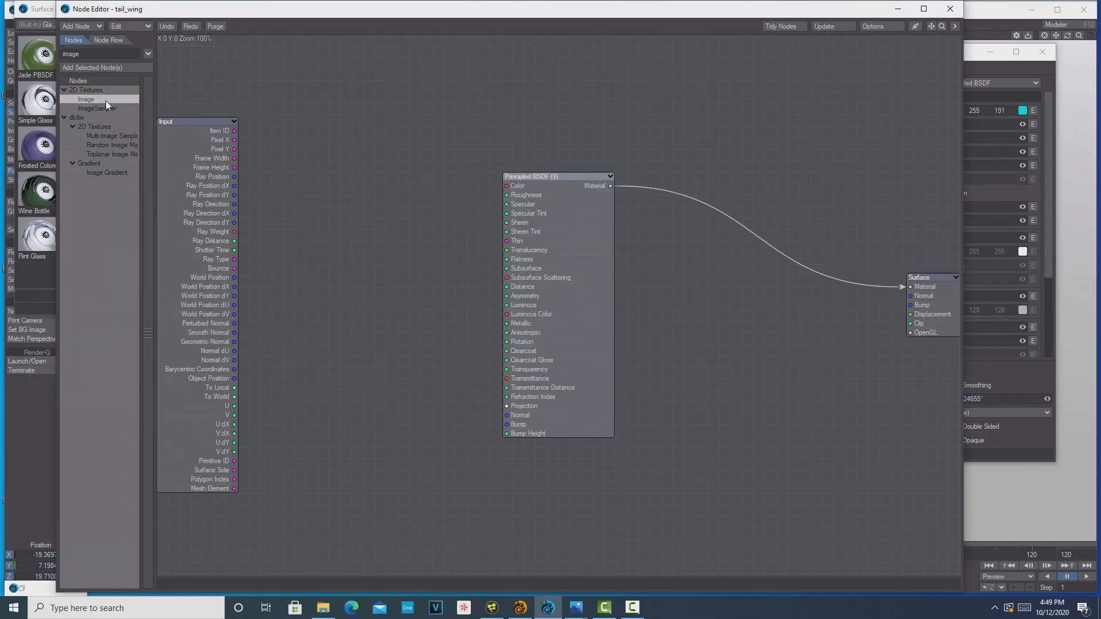
pyautogui.doubleClick(106, 101)
pyautogui.moveTo(531, 244); pyautogui.dragTo(298, 208)
# Set tail_wing's Image node to aripa buna.jpg with Object UV mapping and close its settings
pyautogui.doubleClick(298, 208)
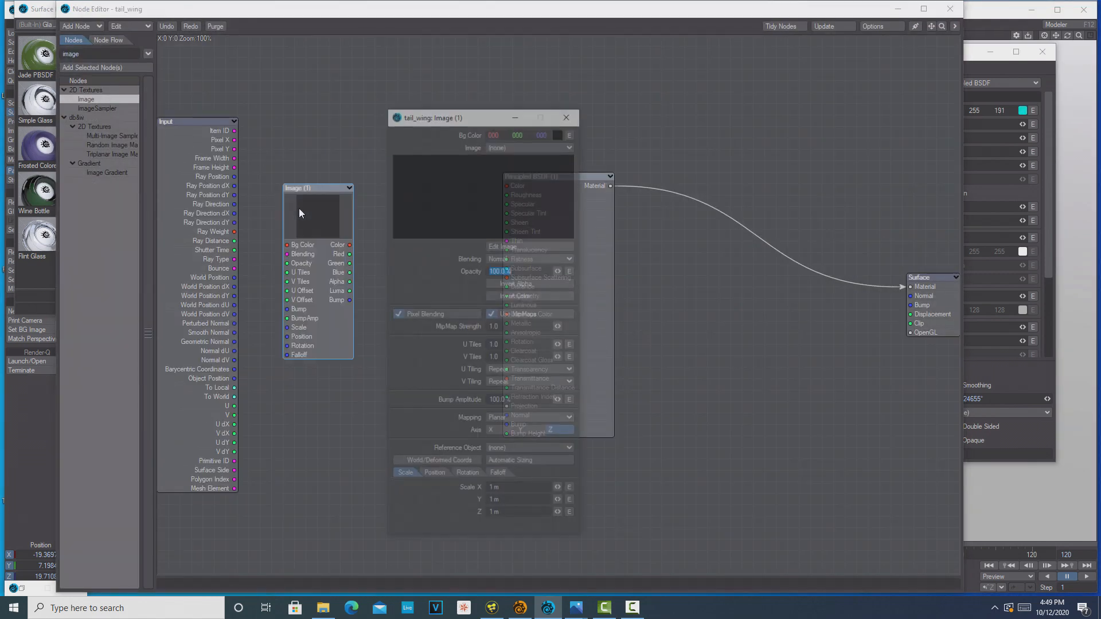
pyautogui.click(565, 147)
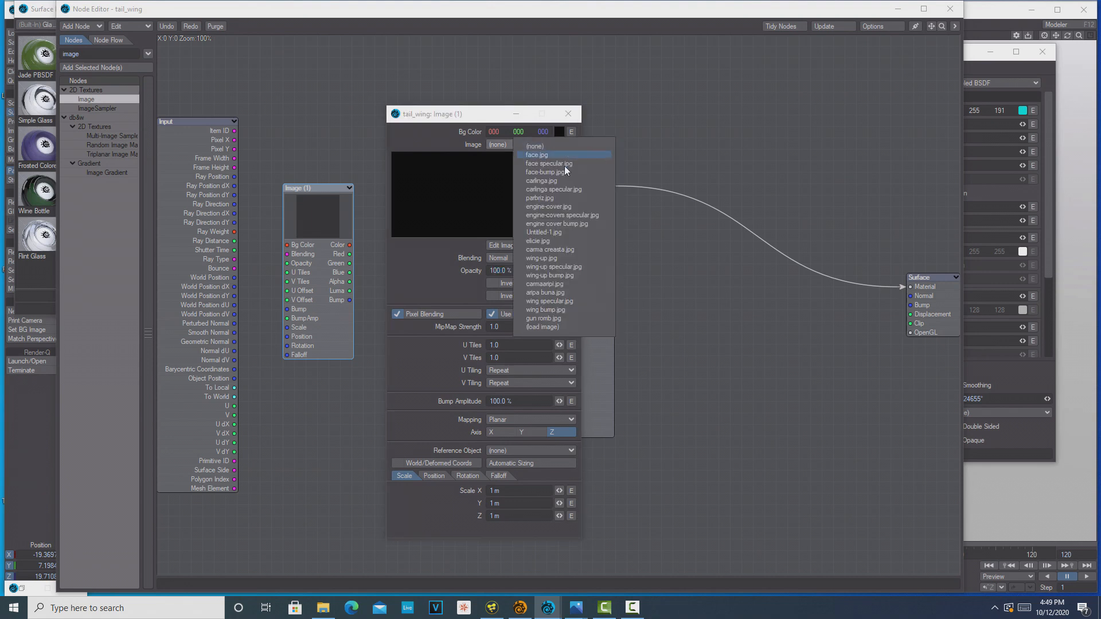
pyautogui.click(580, 291)
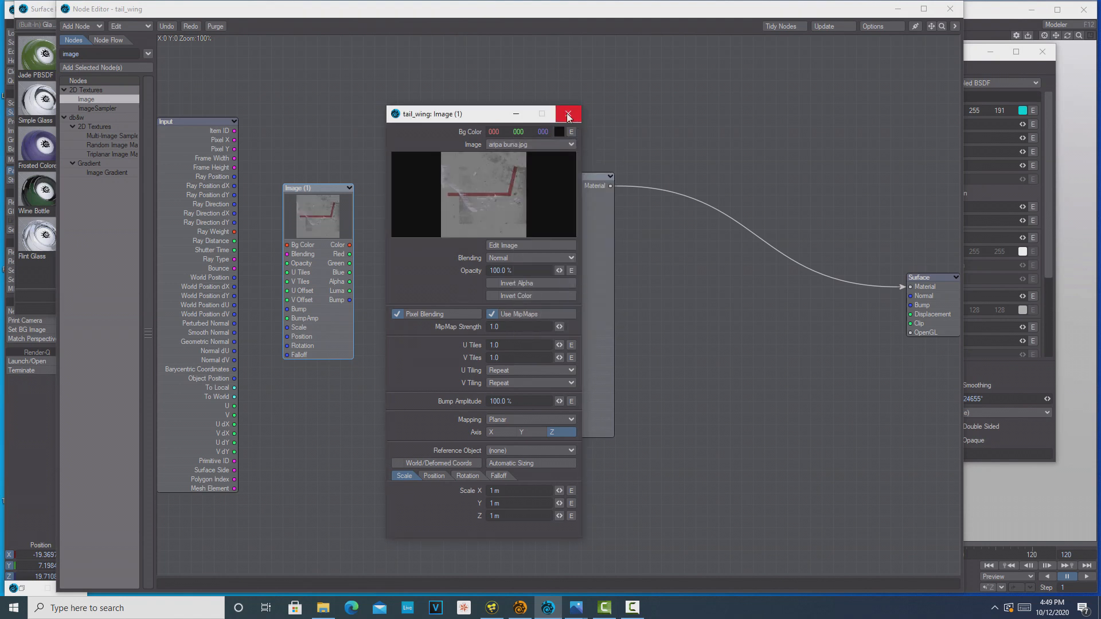
pyautogui.click(566, 420)
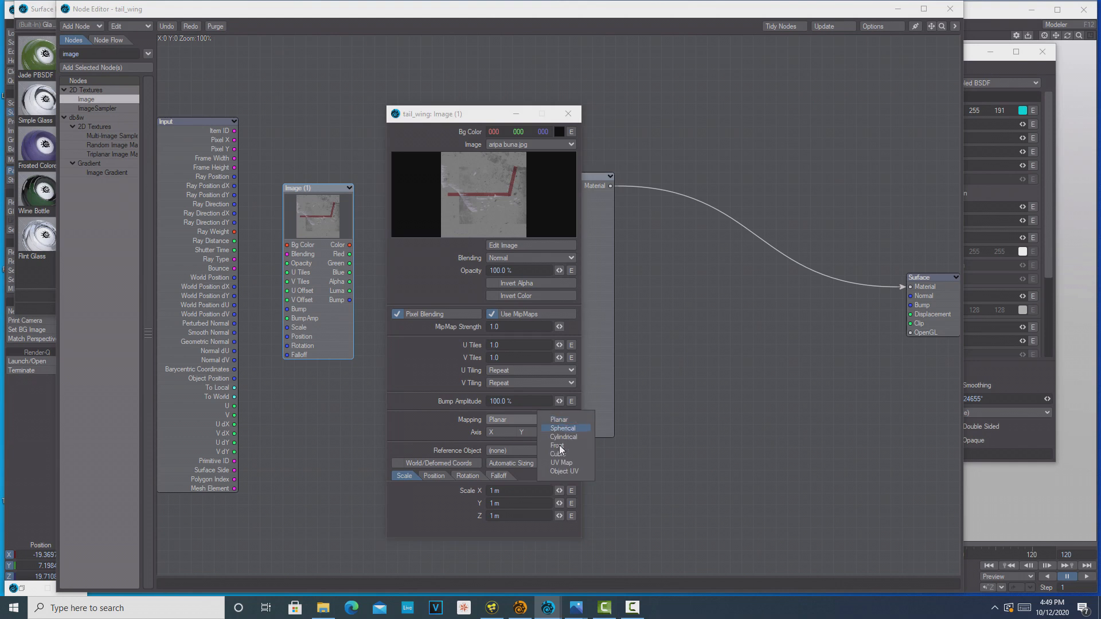
pyautogui.click(563, 471)
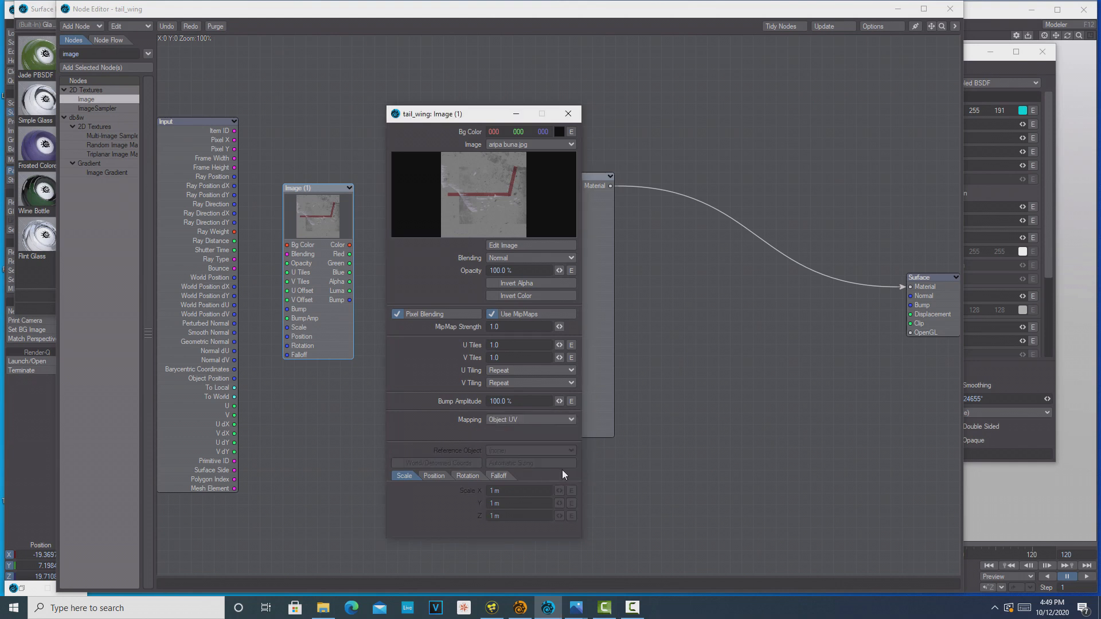
pyautogui.click(568, 115)
# Connect the Image node's Color output to tail_wing's Principled BSDF Color input and close the node graph
pyautogui.rightClick(567, 115)
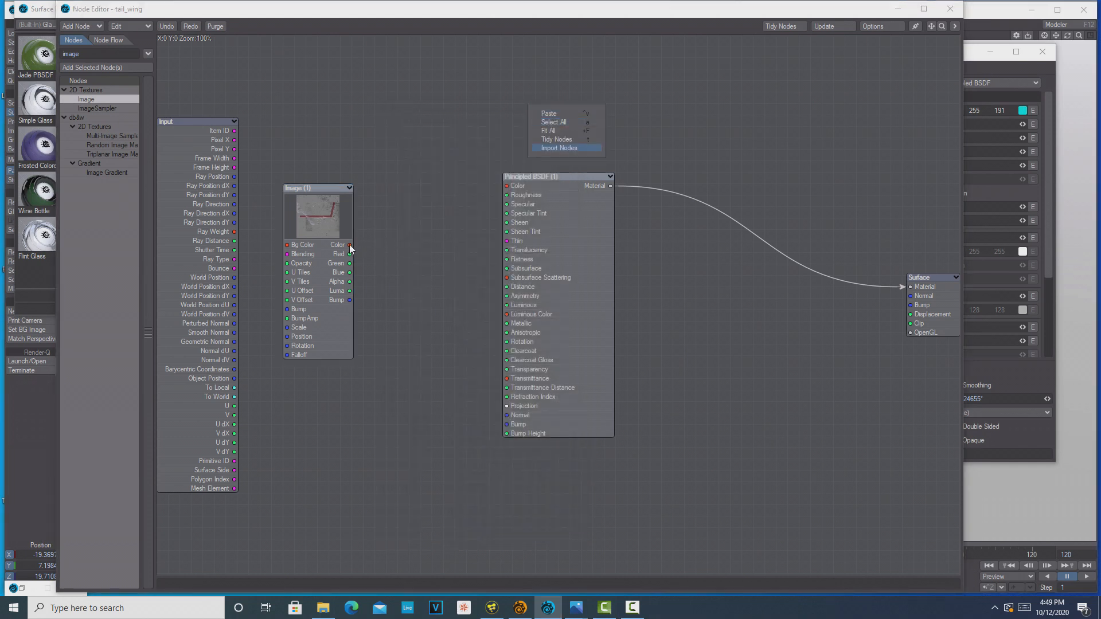
pyautogui.click(451, 203)
pyautogui.moveTo(349, 245); pyautogui.dragTo(507, 186)
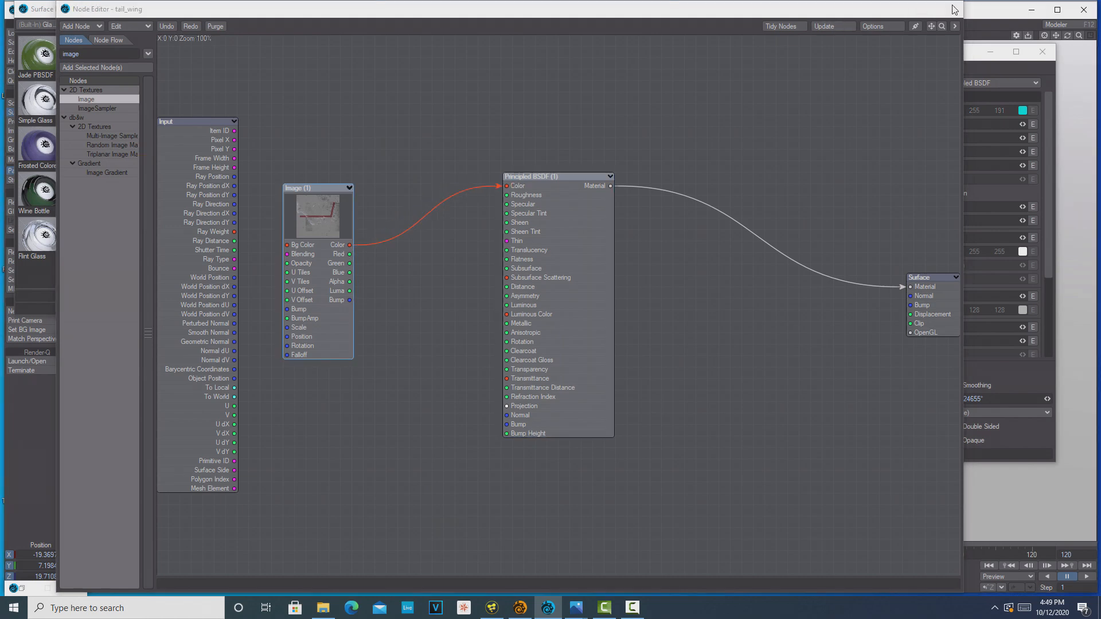
pyautogui.click(951, 8)
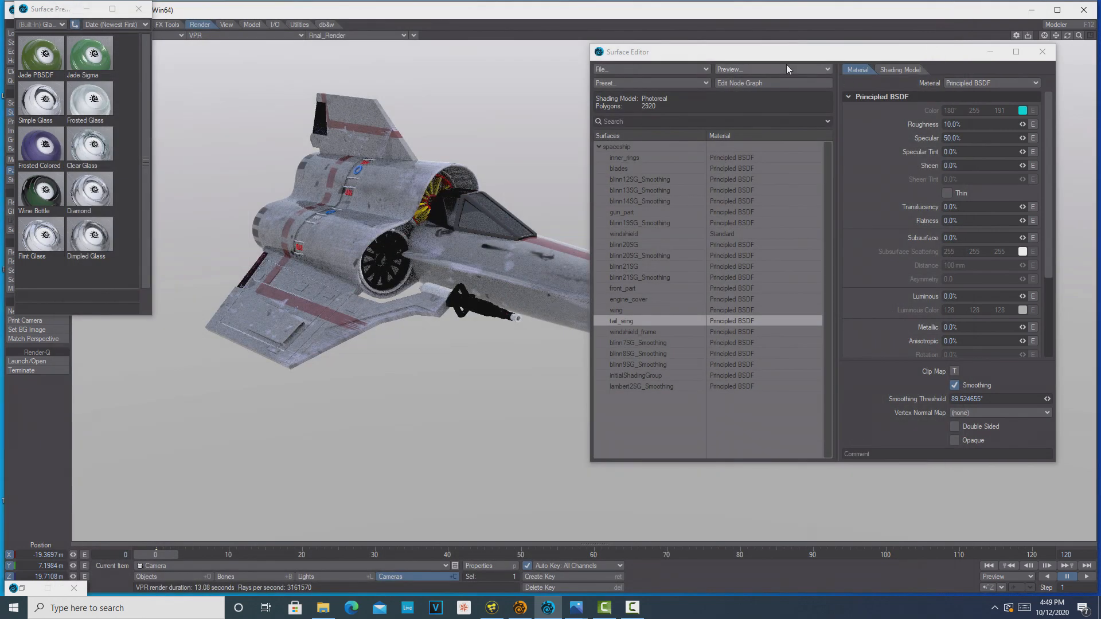
# Move the Surface Editor off the spaceship and close the surface presets window
pyautogui.moveTo(789, 62); pyautogui.dragTo(548, 440)
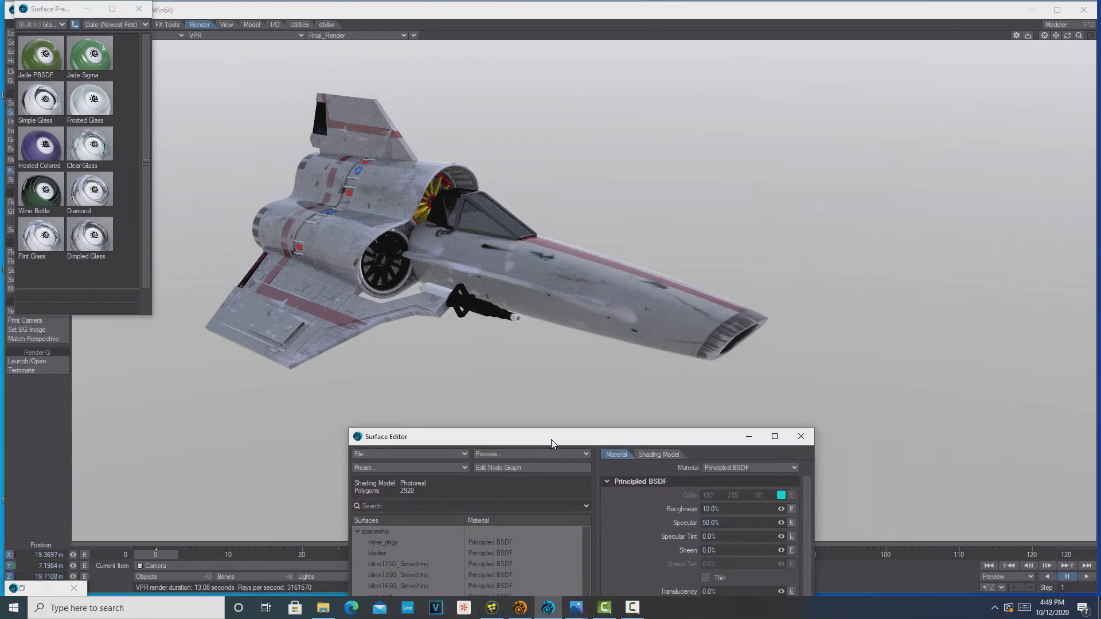
pyautogui.moveTo(554, 445); pyautogui.dragTo(765, 362)
pyautogui.click(141, 6)
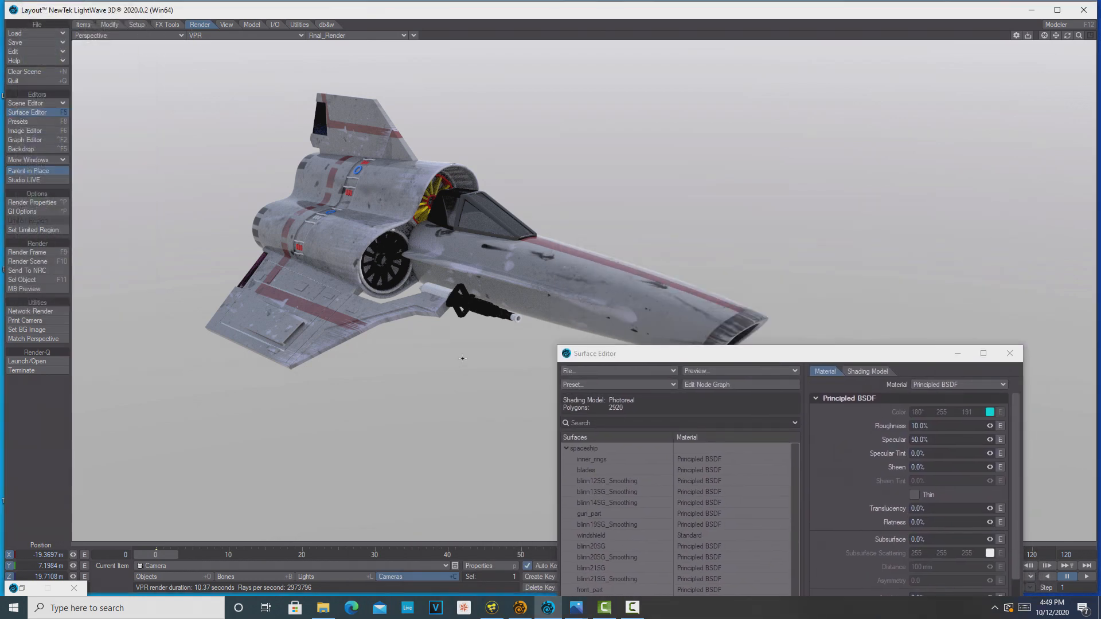
# Make the tail_wing surface Double Sided and minimize the Surface Editor
pyautogui.moveTo(747, 362); pyautogui.dragTo(791, 102)
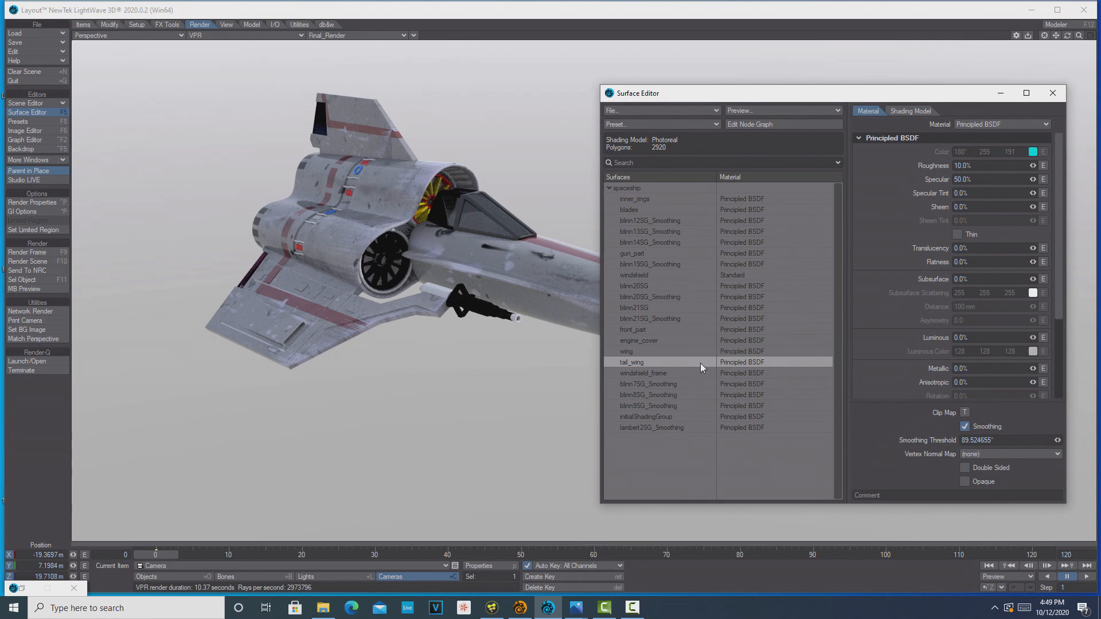
pyautogui.click(972, 472)
pyautogui.click(1001, 95)
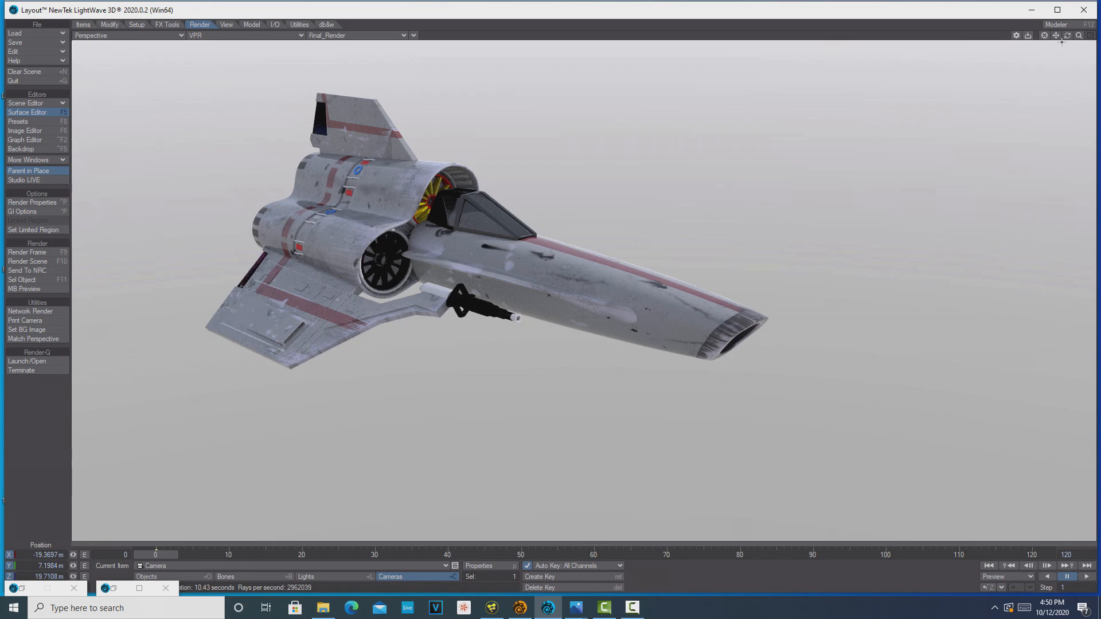
# View the spaceship from its other side and set the blades surface's color to black
pyautogui.moveTo(1070, 36); pyautogui.dragTo(1001, 38)
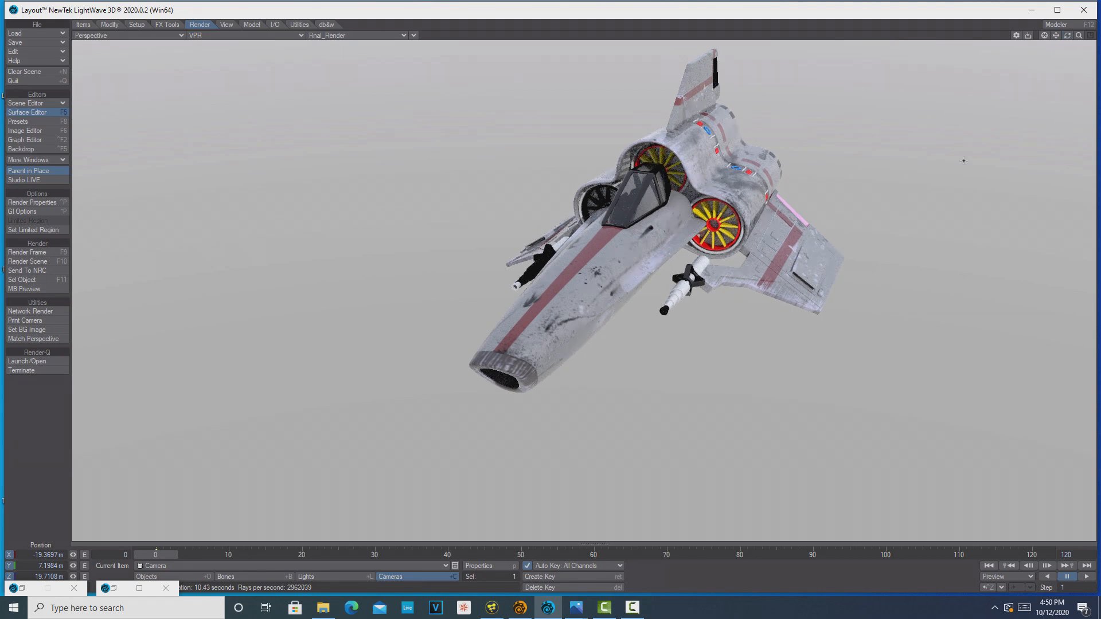
pyautogui.click(20, 112)
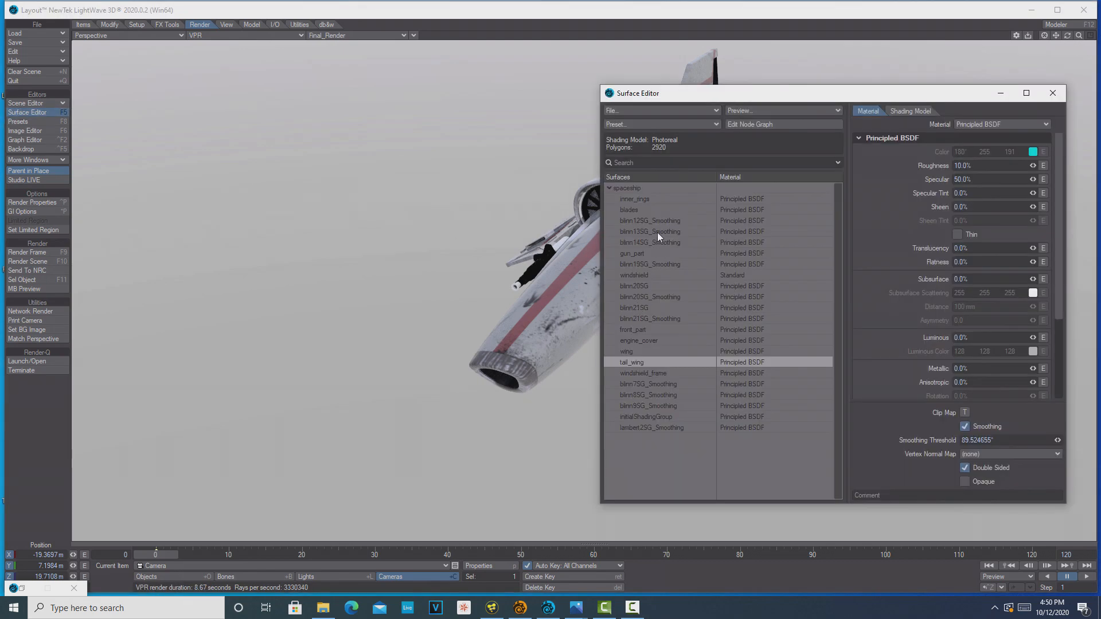
pyautogui.click(652, 210)
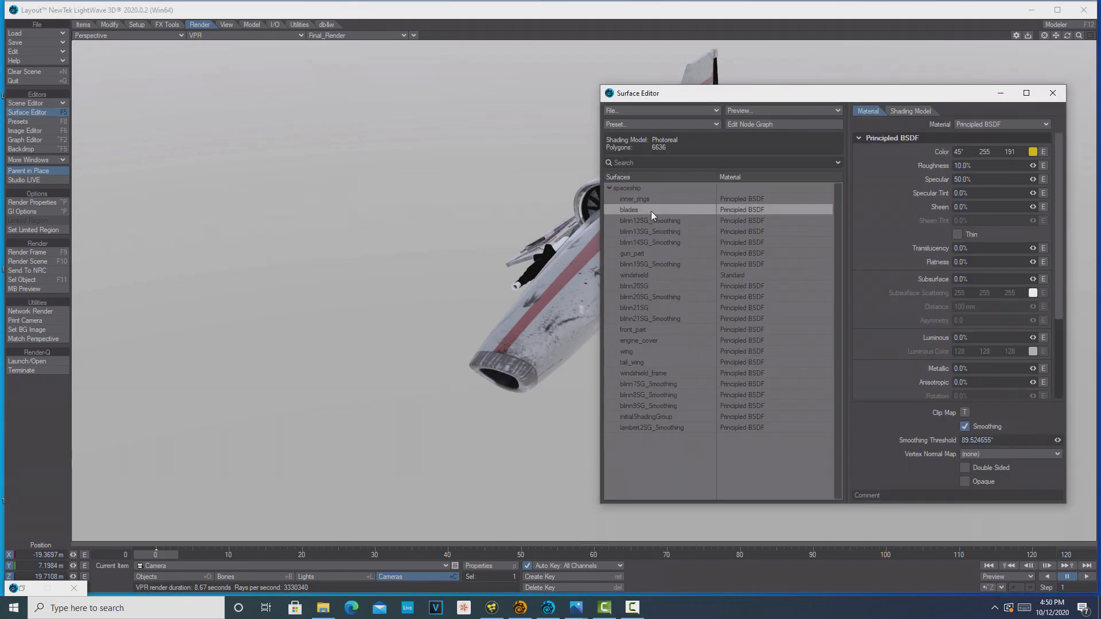
pyautogui.click(1033, 151)
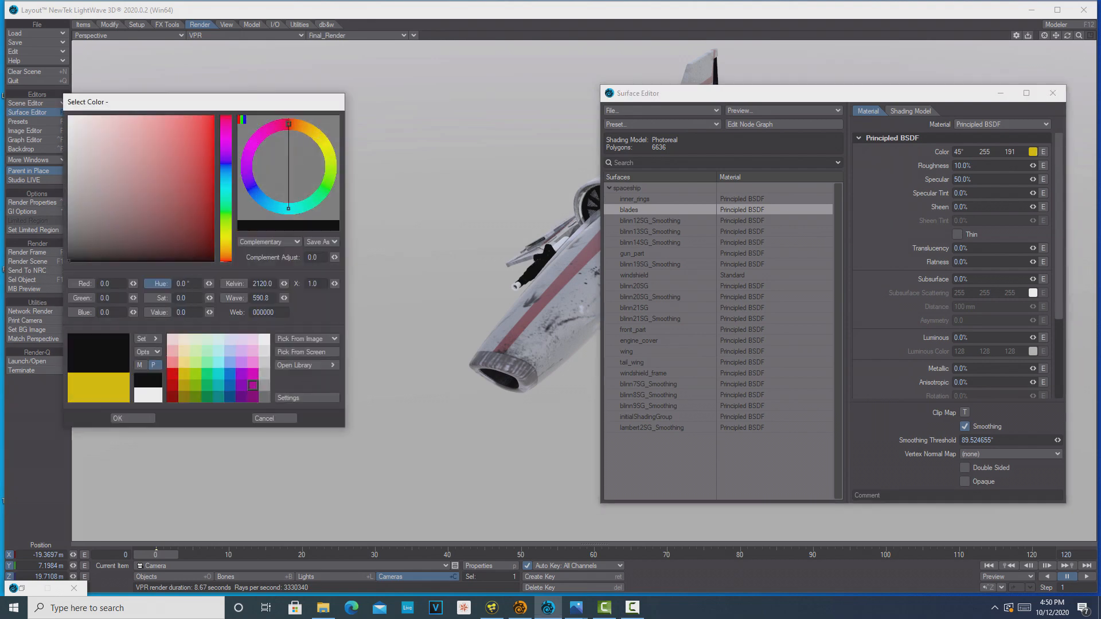
pyautogui.click(138, 418)
# Set the inner_rings surface's color to black and leave the Surface Editor for selecting the spaceship object
pyautogui.click(725, 199)
pyautogui.click(1053, 93)
pyautogui.hotkey('shift', 'o')
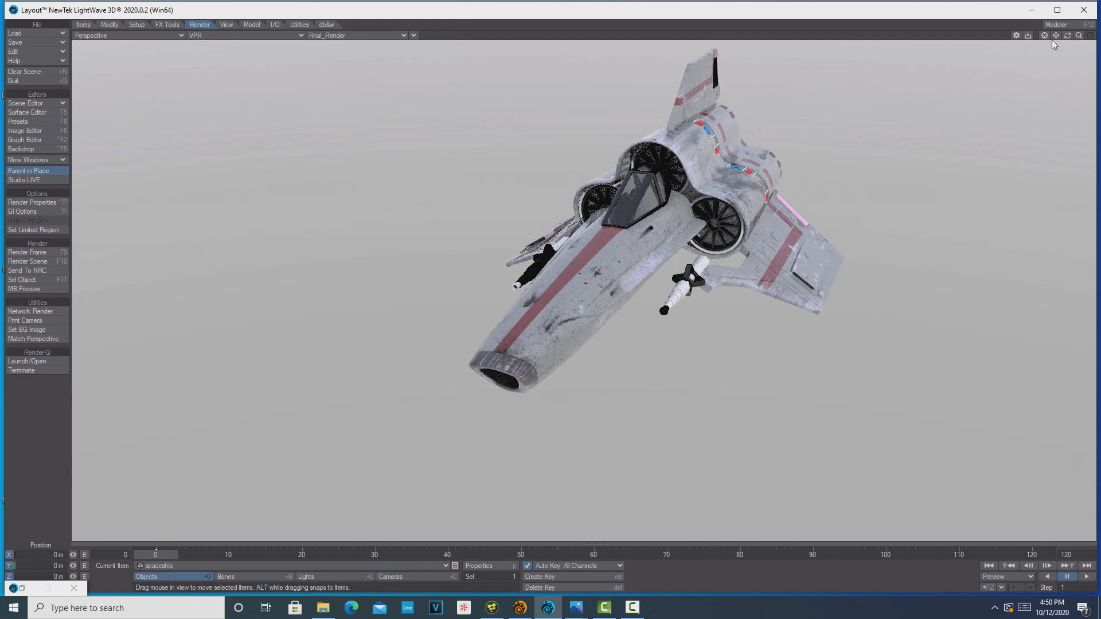
# Turn the view to the spaceship's other side and open the properties of the scene's distant light
pyautogui.moveTo(1066, 37); pyautogui.dragTo(1096, 35)
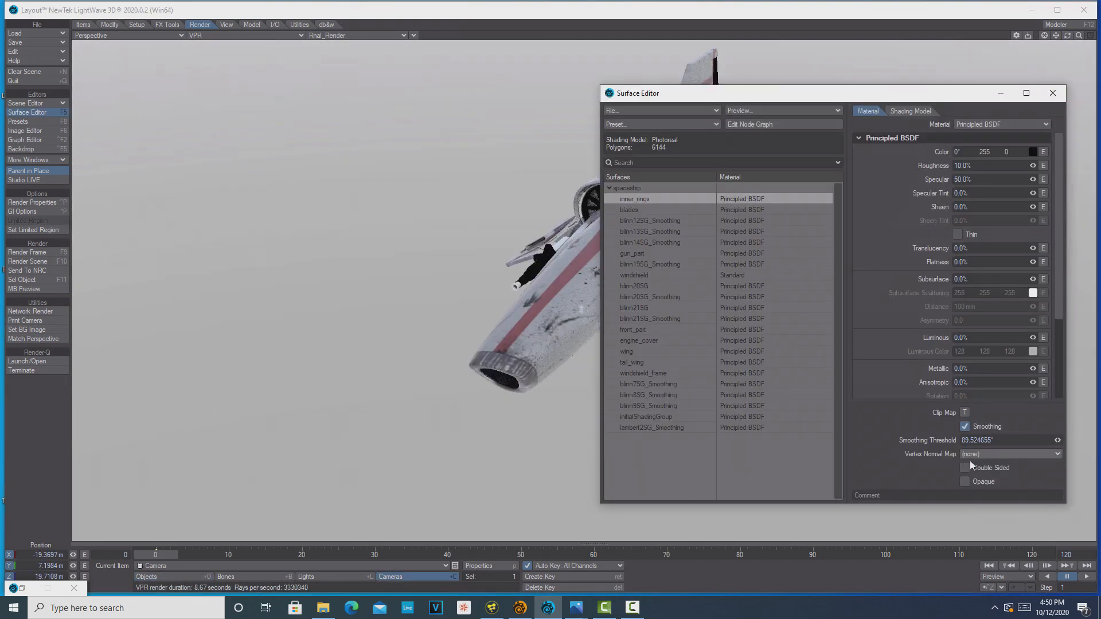
pyautogui.click(965, 468)
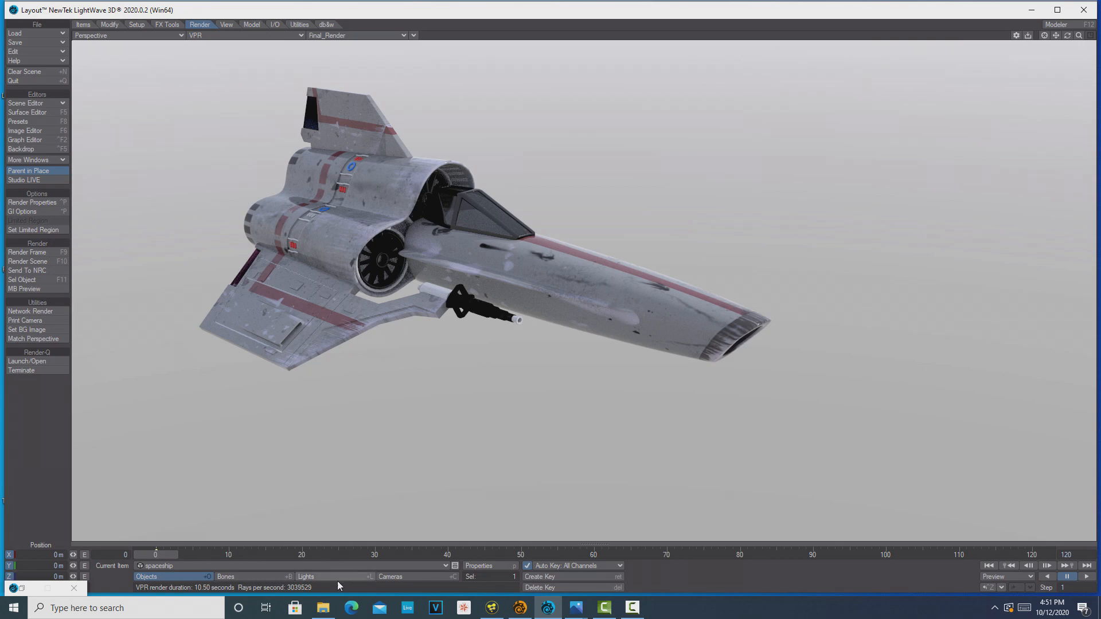
pyautogui.click(483, 569)
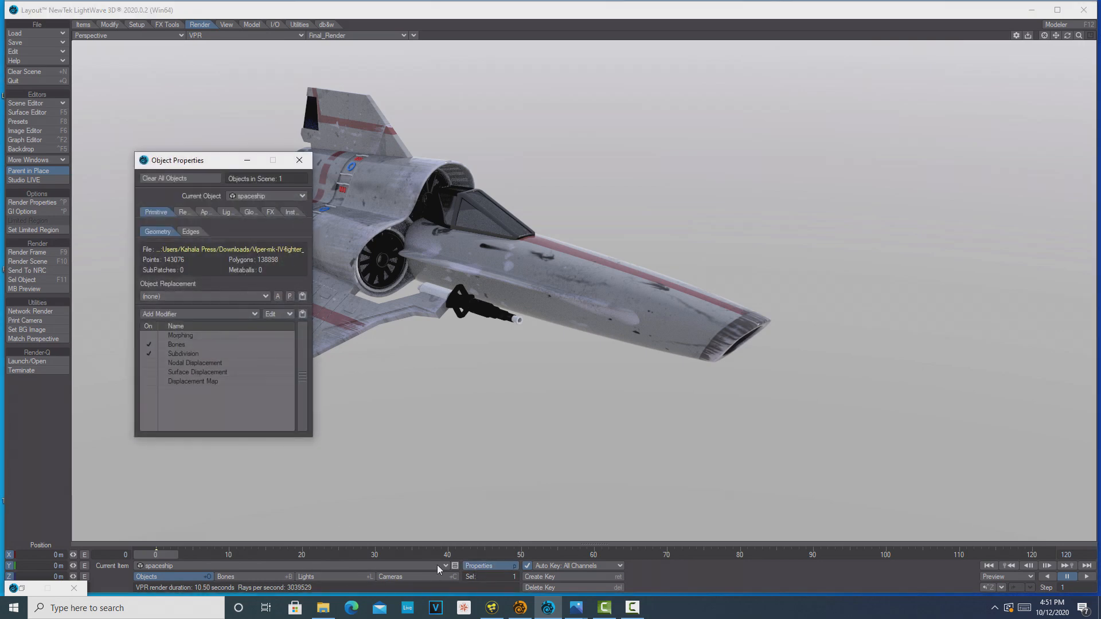
pyautogui.click(299, 160)
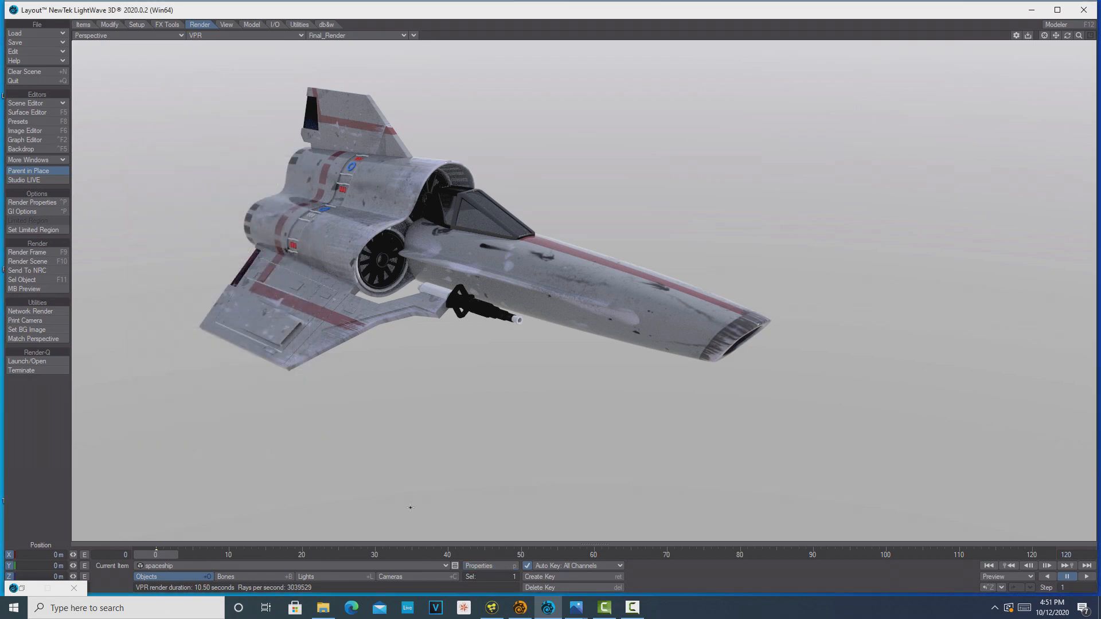
pyautogui.click(314, 578)
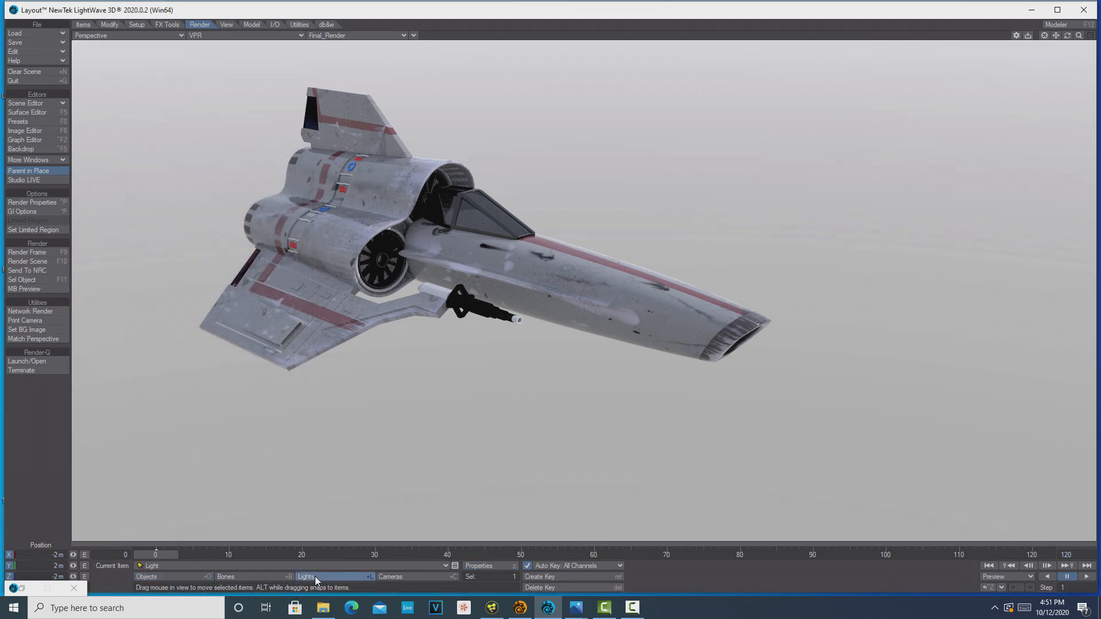
pyautogui.click(497, 565)
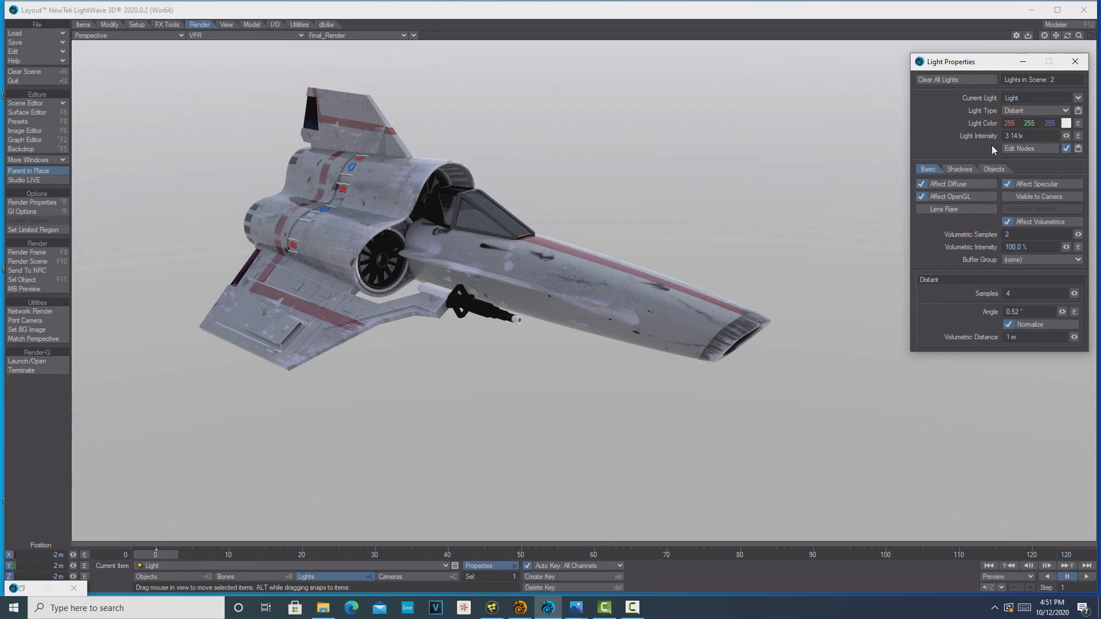
# Try the Ambient type on the distant light, then restore its type to Distant
pyautogui.click(1063, 110)
pyautogui.click(1063, 110)
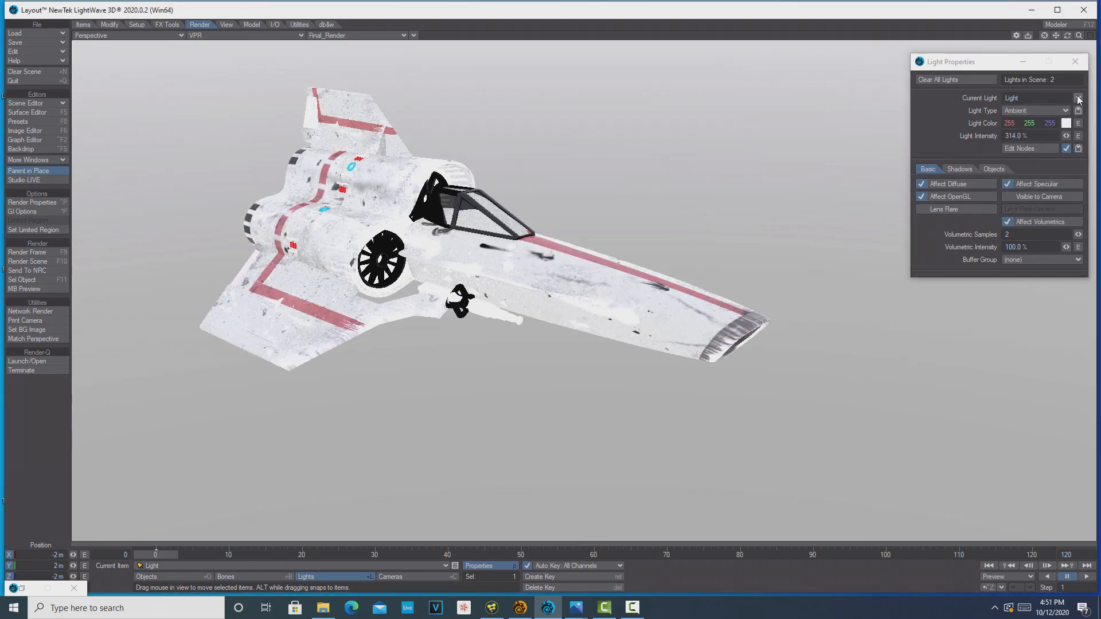
pyautogui.click(1066, 111)
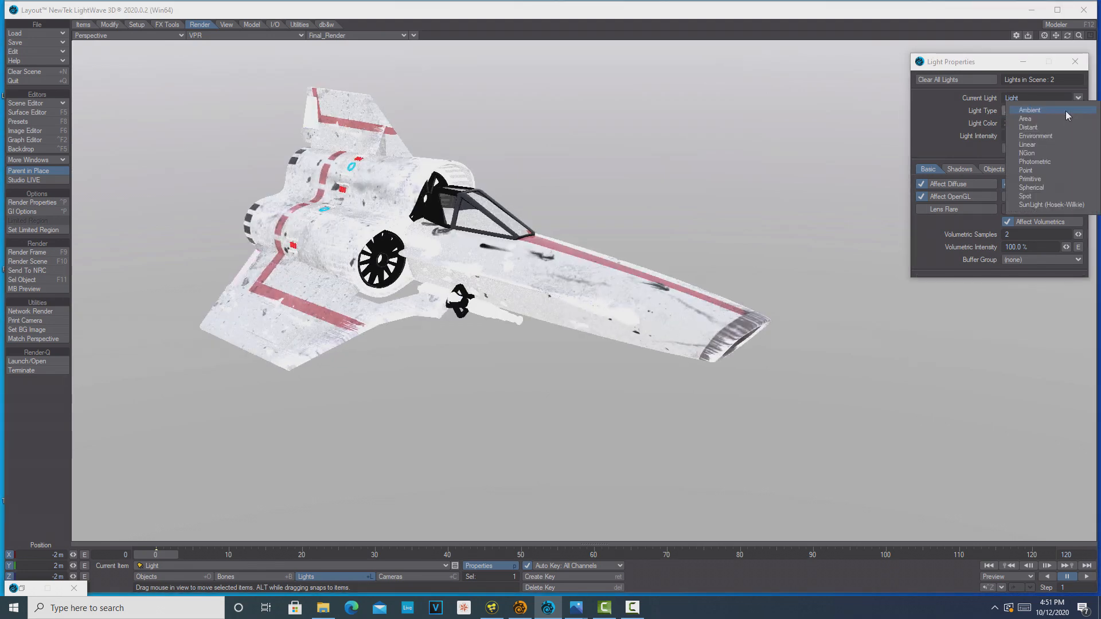
pyautogui.click(1048, 129)
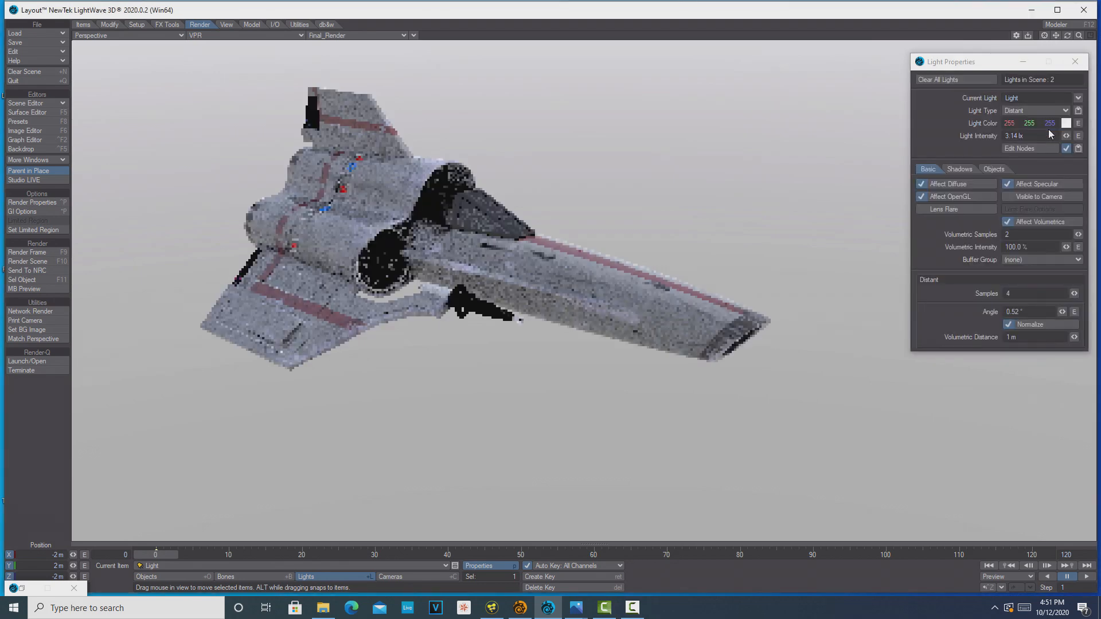
# Make EnvLight the current light and add a Textured Environment to its environment list
pyautogui.click(1080, 97)
pyautogui.click(1077, 102)
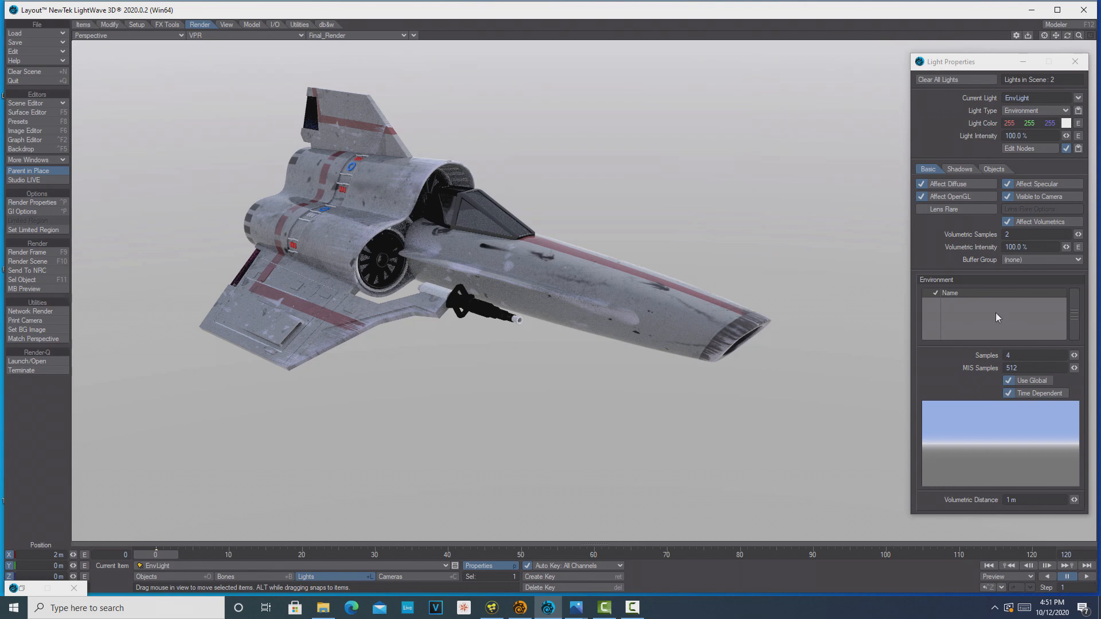
pyautogui.rightClick(999, 317)
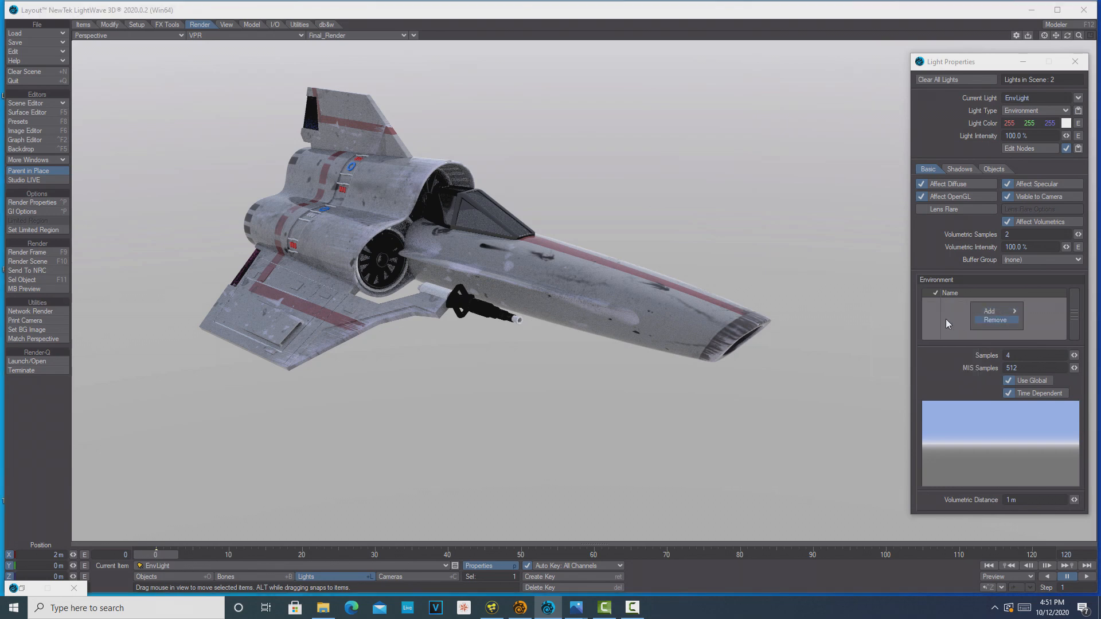
pyautogui.moveTo(1003, 312)
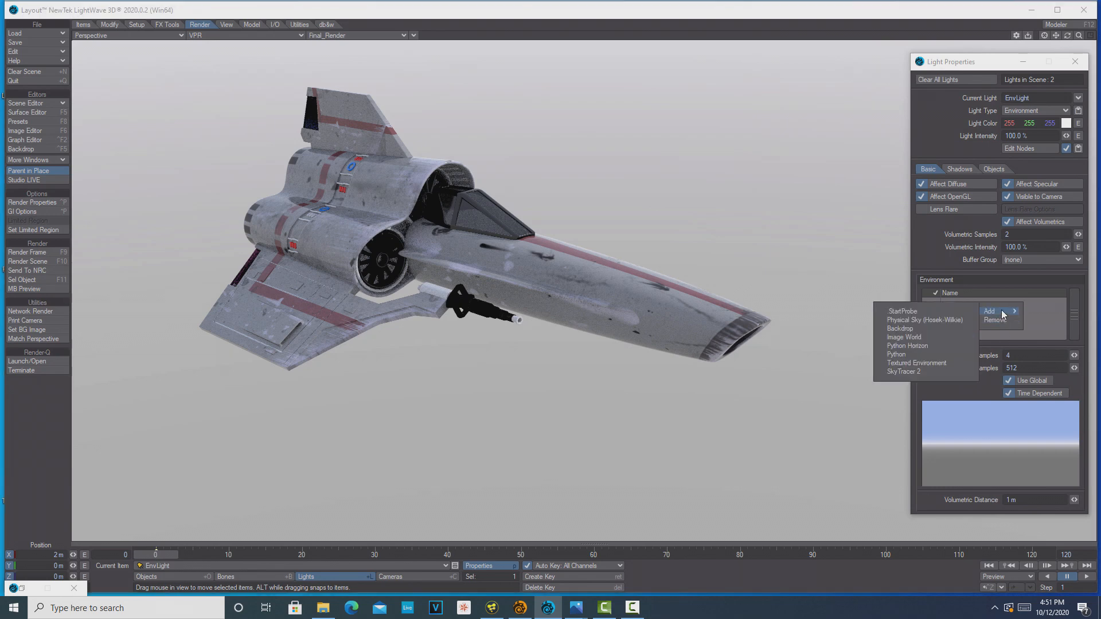
pyautogui.click(908, 365)
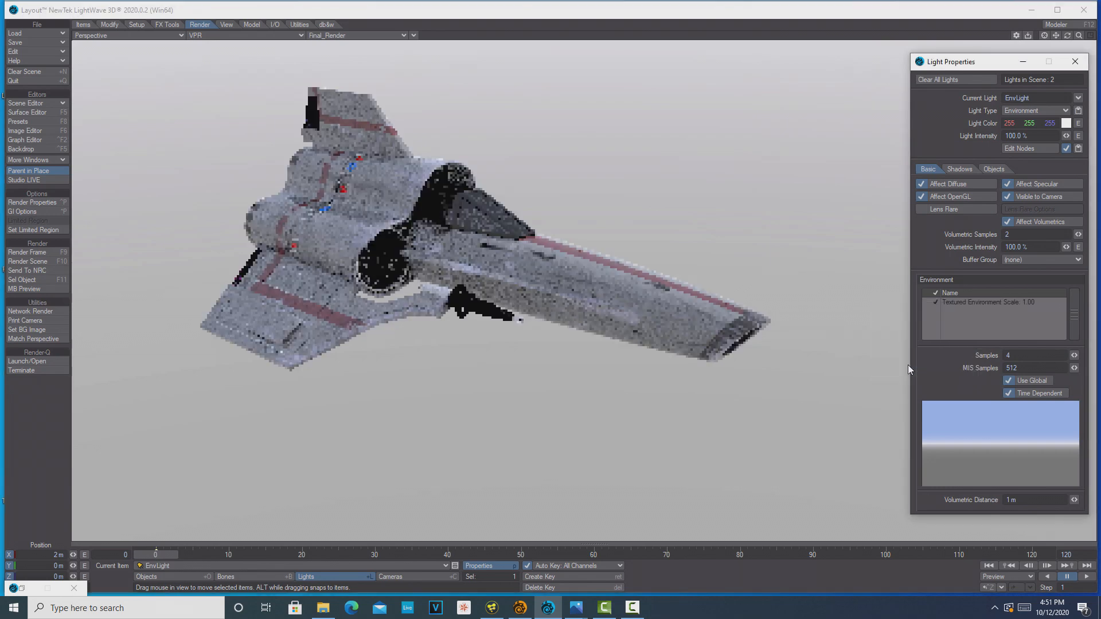
# Load Final_Render_001.png as the Textured Environment's image map and set its texture axis to Y
pyautogui.doubleClick(1020, 305)
pyautogui.click(365, 274)
pyautogui.moveTo(957, 300); pyautogui.dragTo(643, 187)
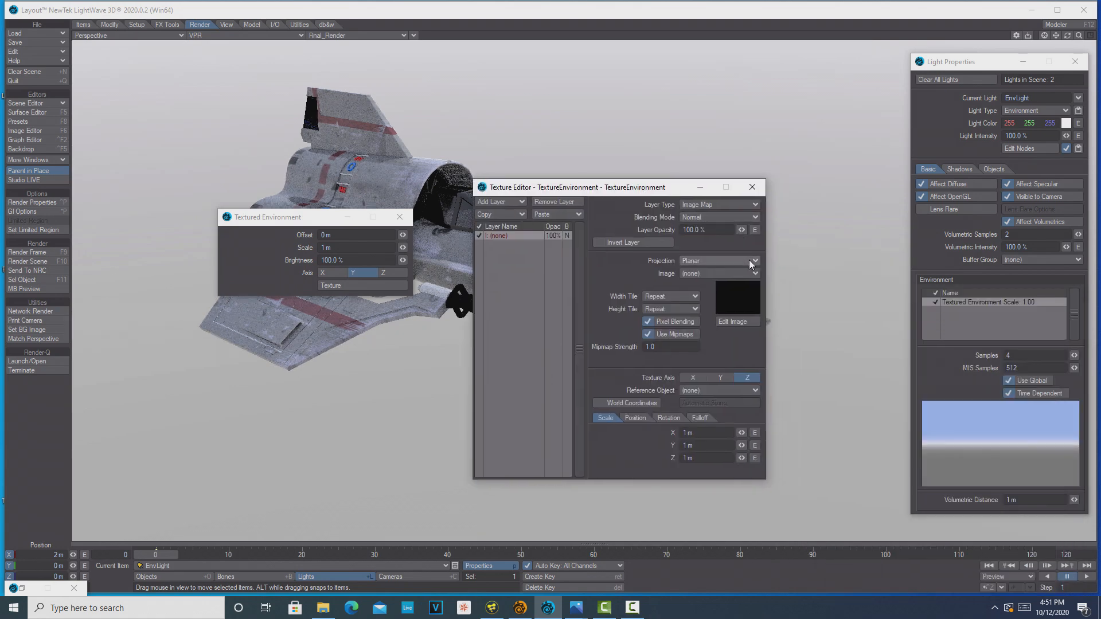
pyautogui.click(751, 275)
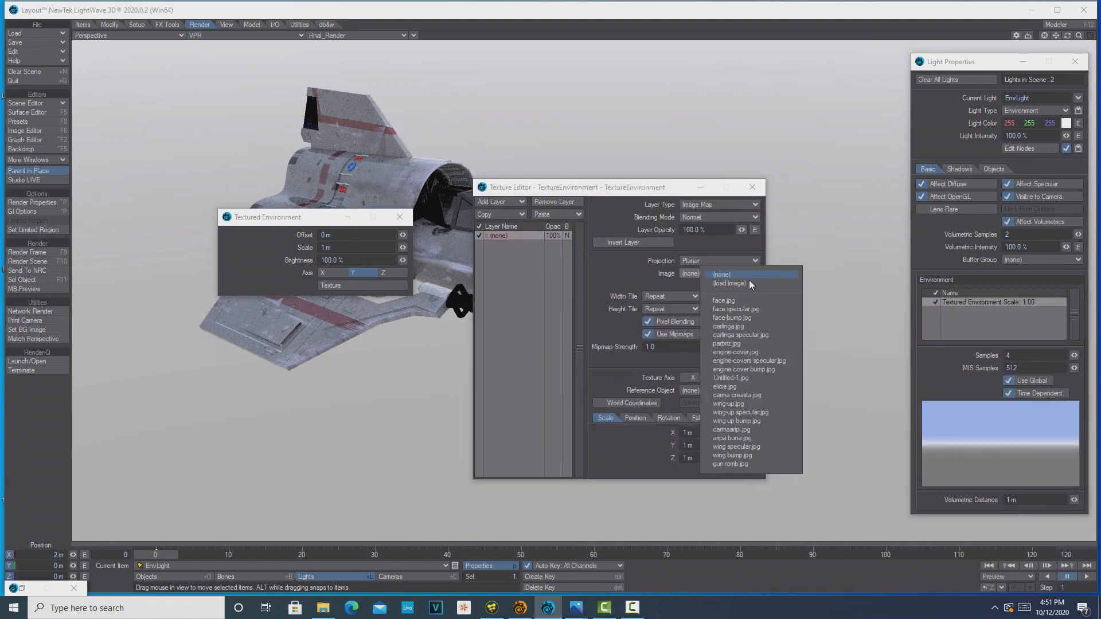
pyautogui.click(749, 282)
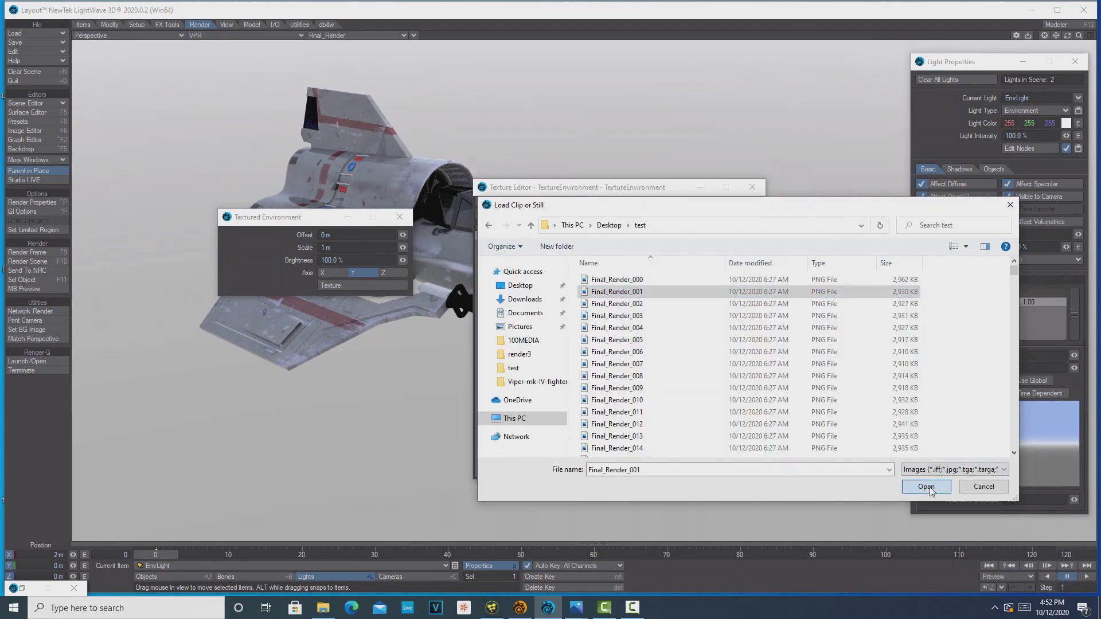
pyautogui.click(927, 488)
pyautogui.click(721, 377)
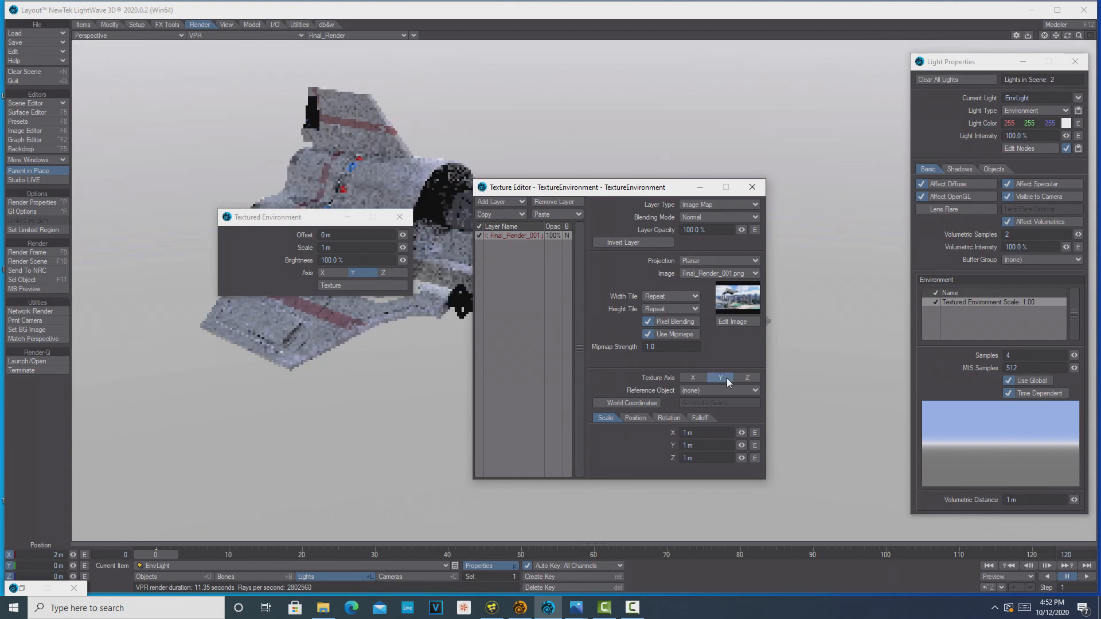
pyautogui.click(752, 187)
# Turn off Use Global and Time Dependent for EnvLight and set the environment texture's projection to Spherical
pyautogui.click(1009, 381)
pyautogui.click(1008, 394)
pyautogui.click(363, 285)
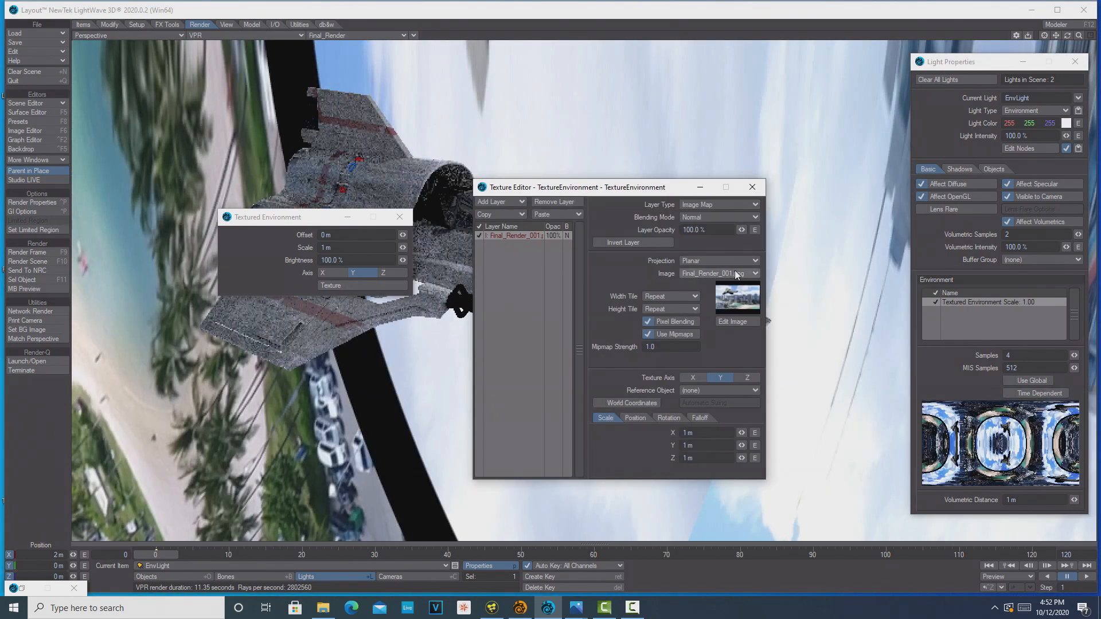
pyautogui.click(753, 192)
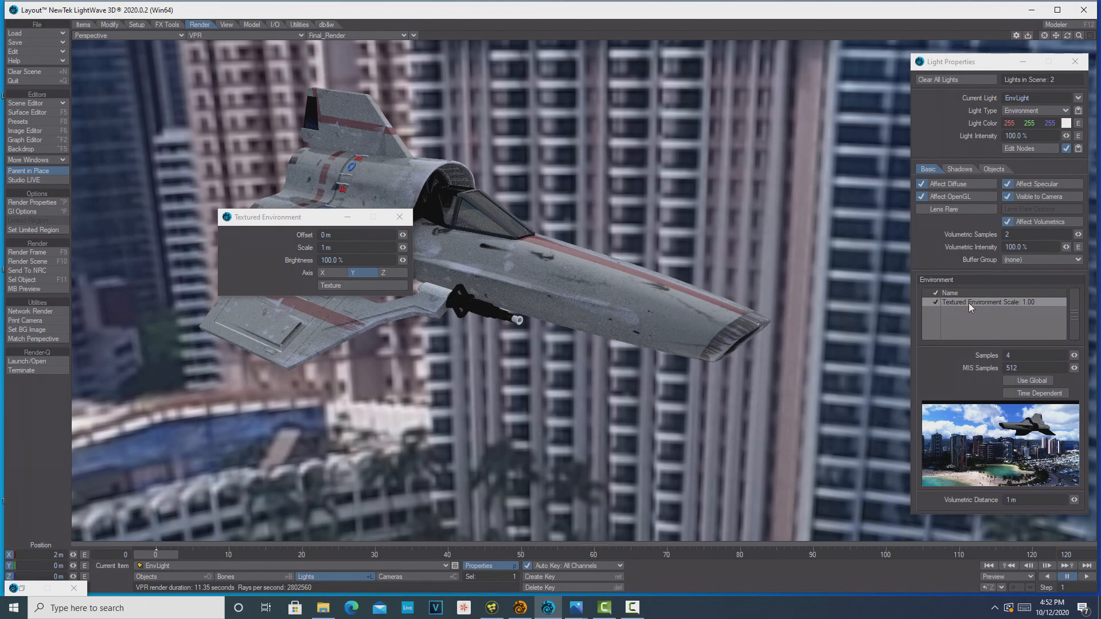
# Close the Textured Environment settings and raise EnvLight's intensity to 269%
pyautogui.click(1011, 380)
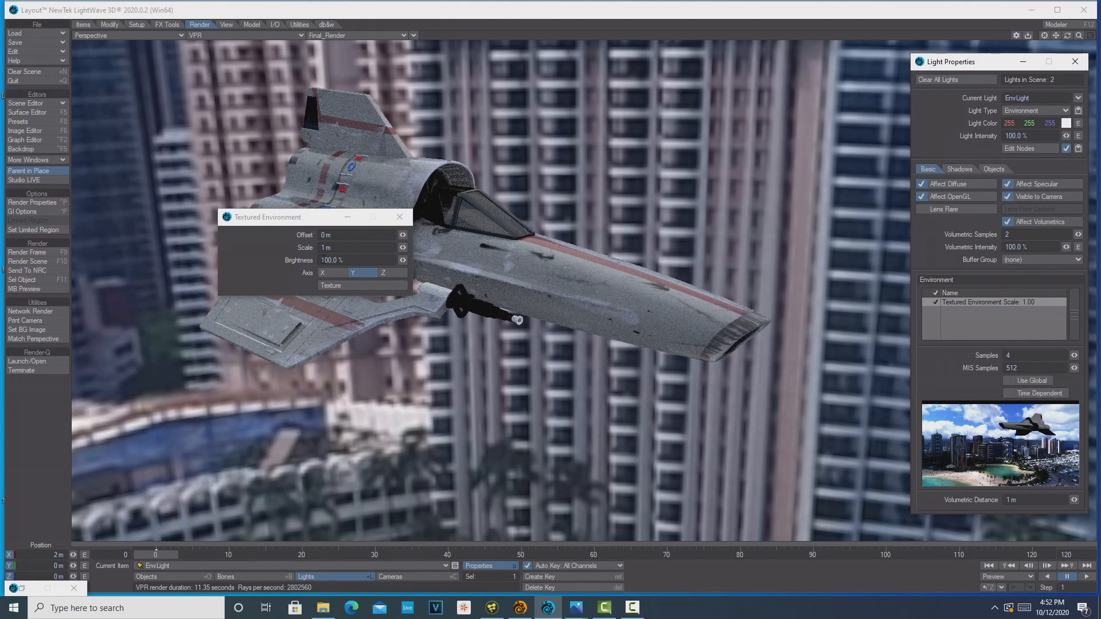
pyautogui.click(410, 219)
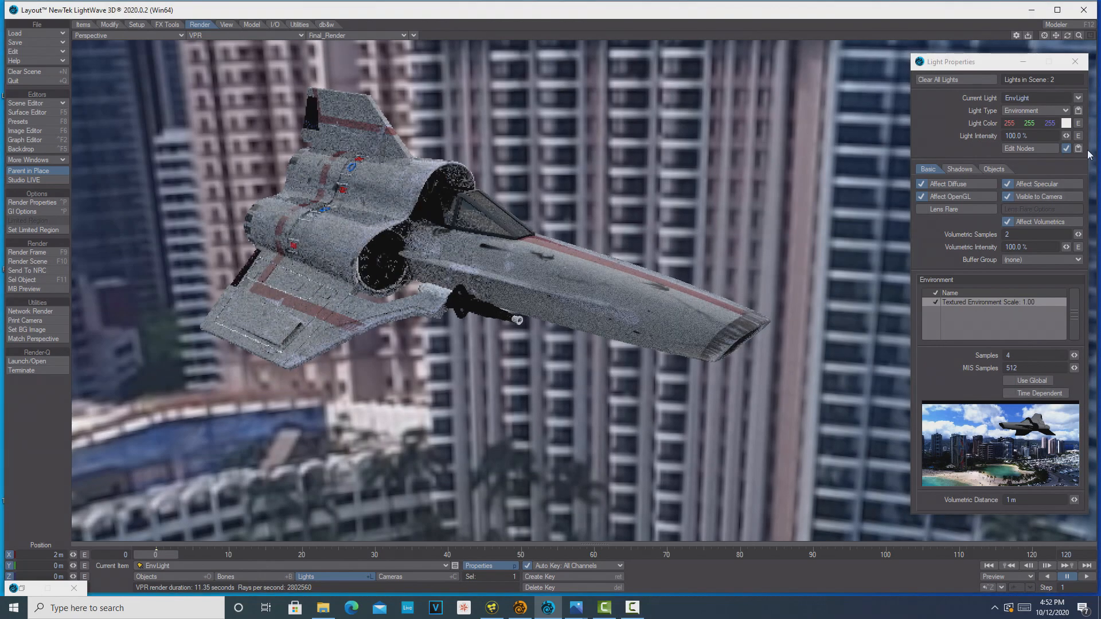
pyautogui.moveTo(1066, 136); pyautogui.dragTo(1098, 136)
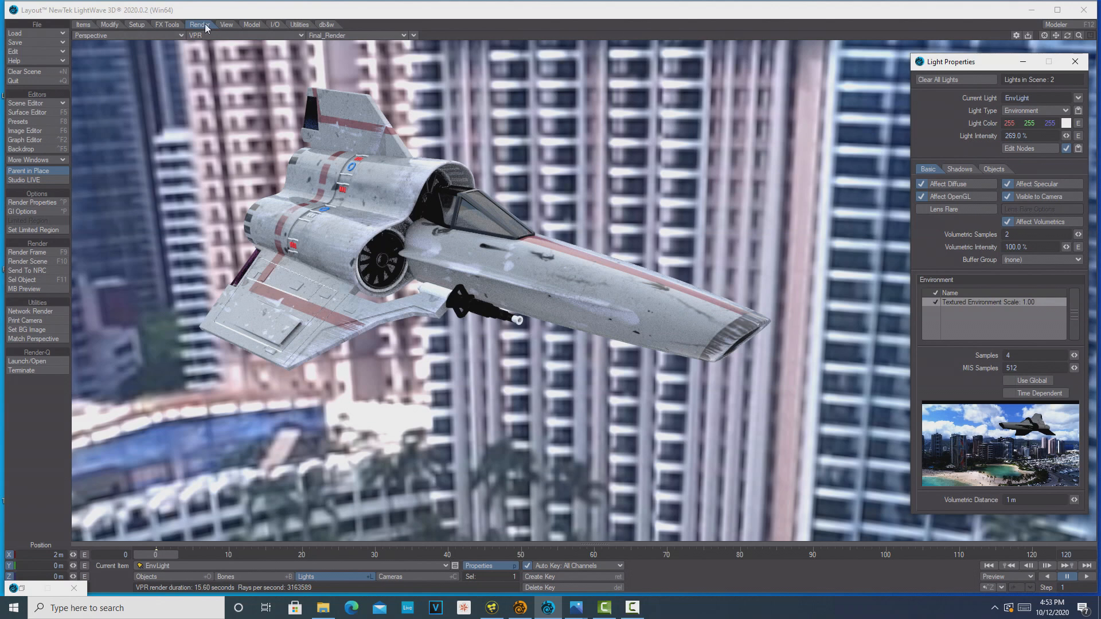
# Enable volumetric scattering in the render properties and set the scattering weight to 0.6%
pyautogui.click(47, 202)
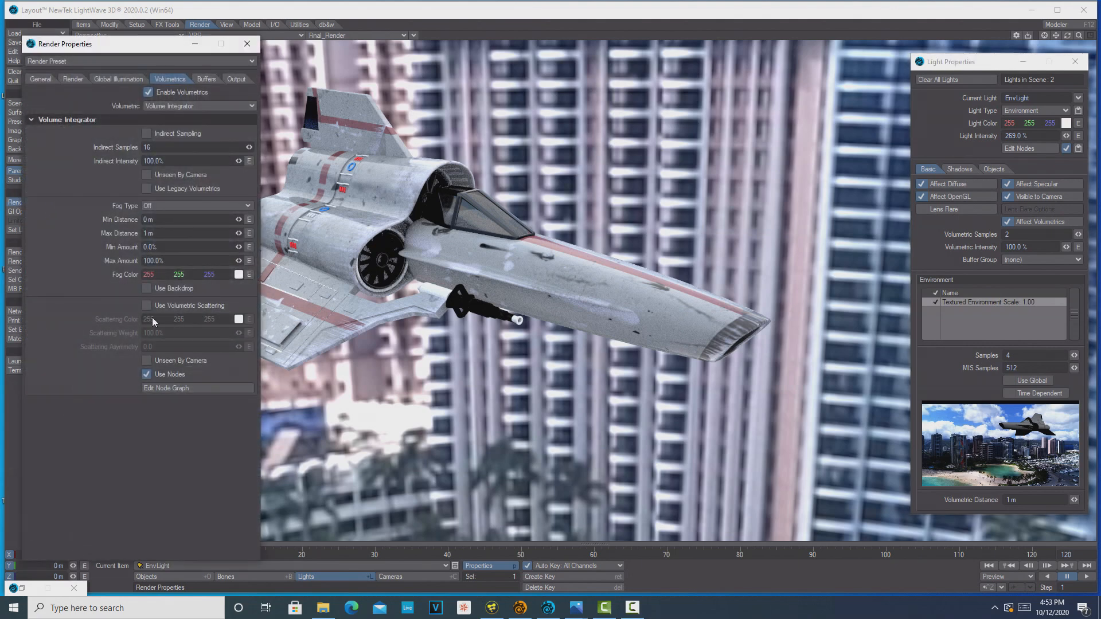
pyautogui.click(147, 305)
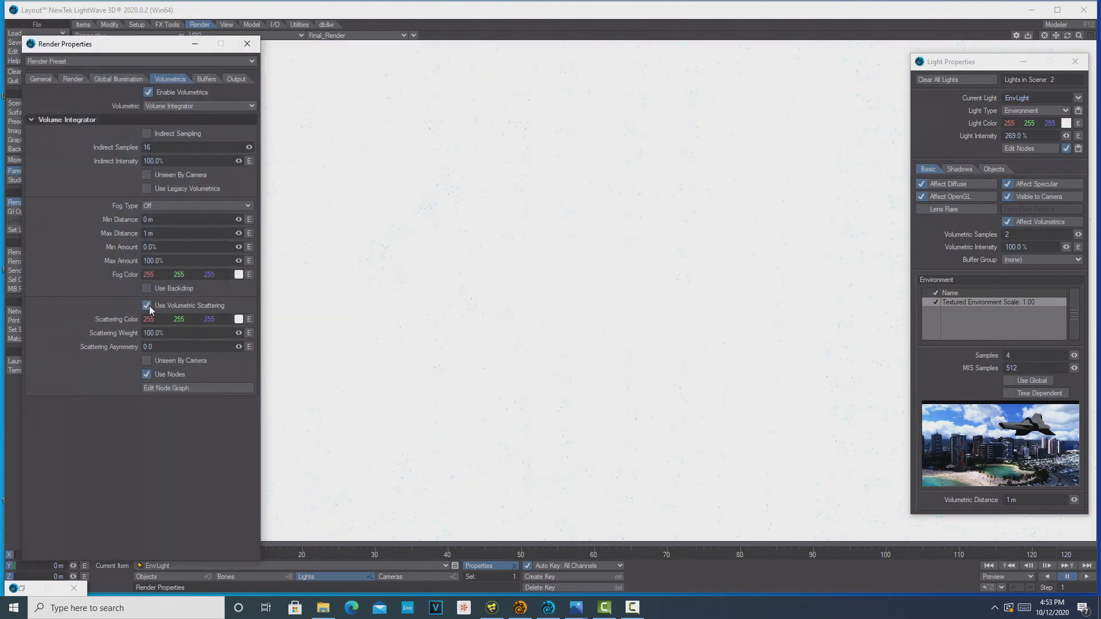
pyautogui.moveTo(242, 333); pyautogui.dragTo(177, 333)
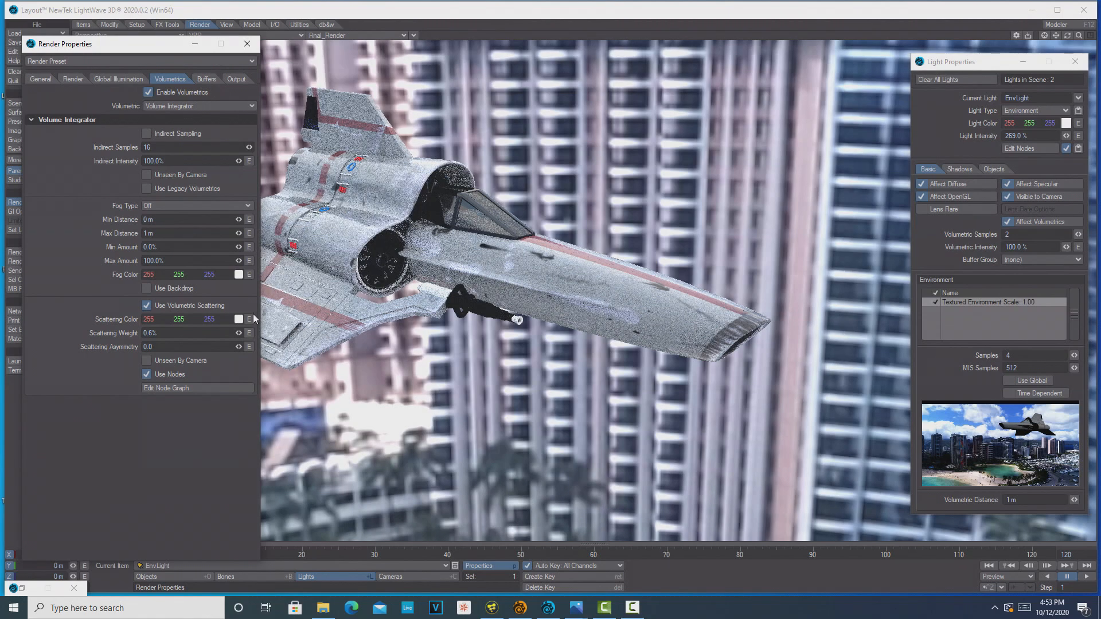
# Set the scattering color to the light blue 194, 220, 255 sampled from the sky in the environment preview
pyautogui.click(239, 319)
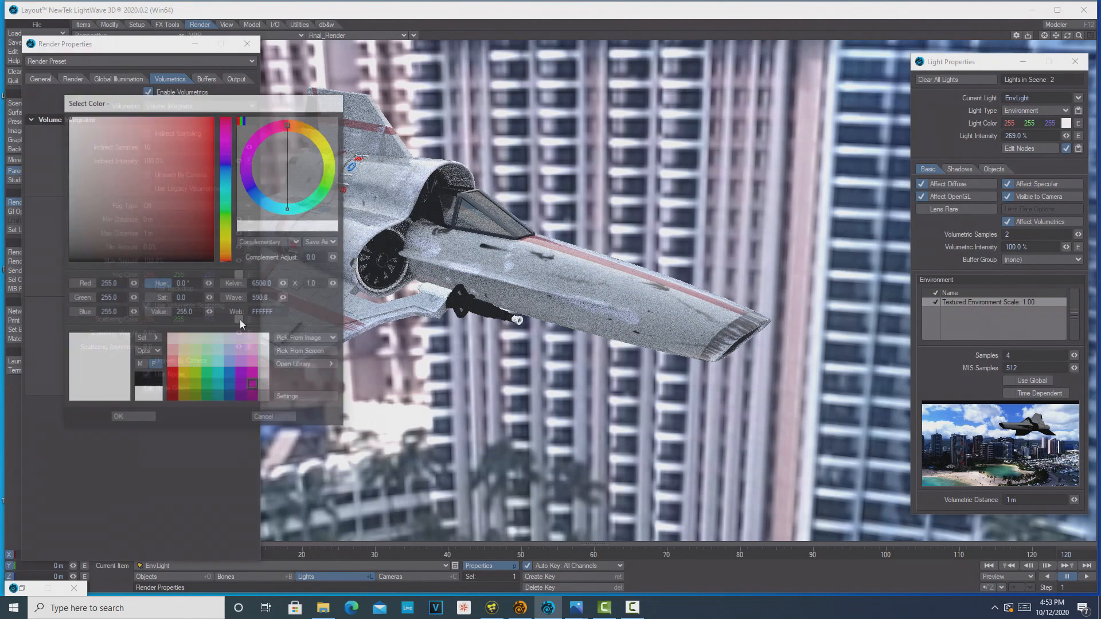
pyautogui.click(330, 352)
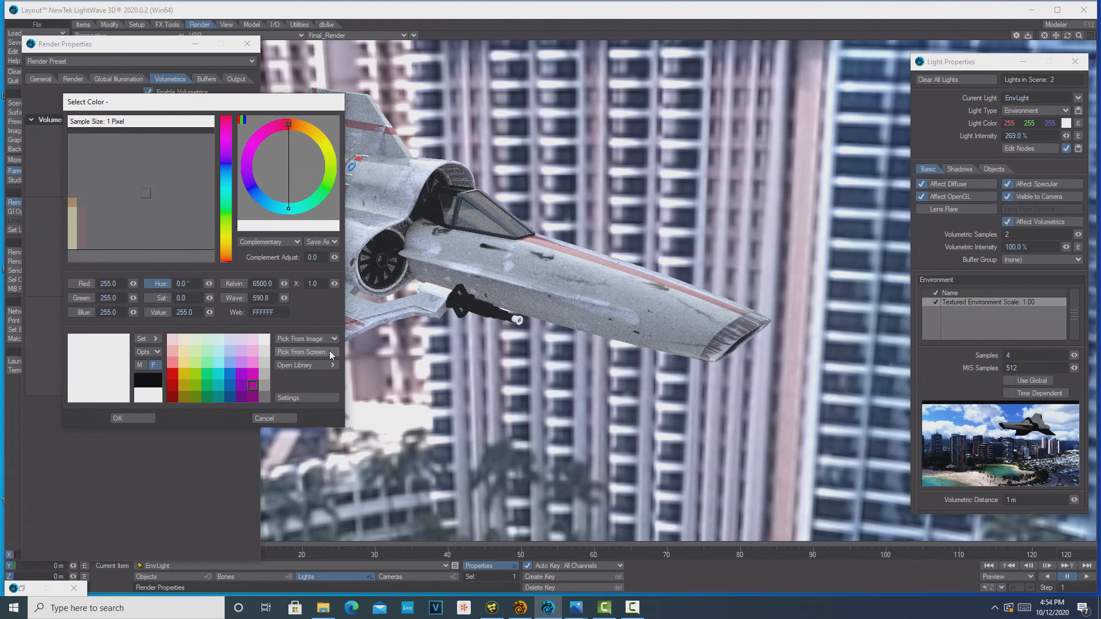
pyautogui.click(330, 349)
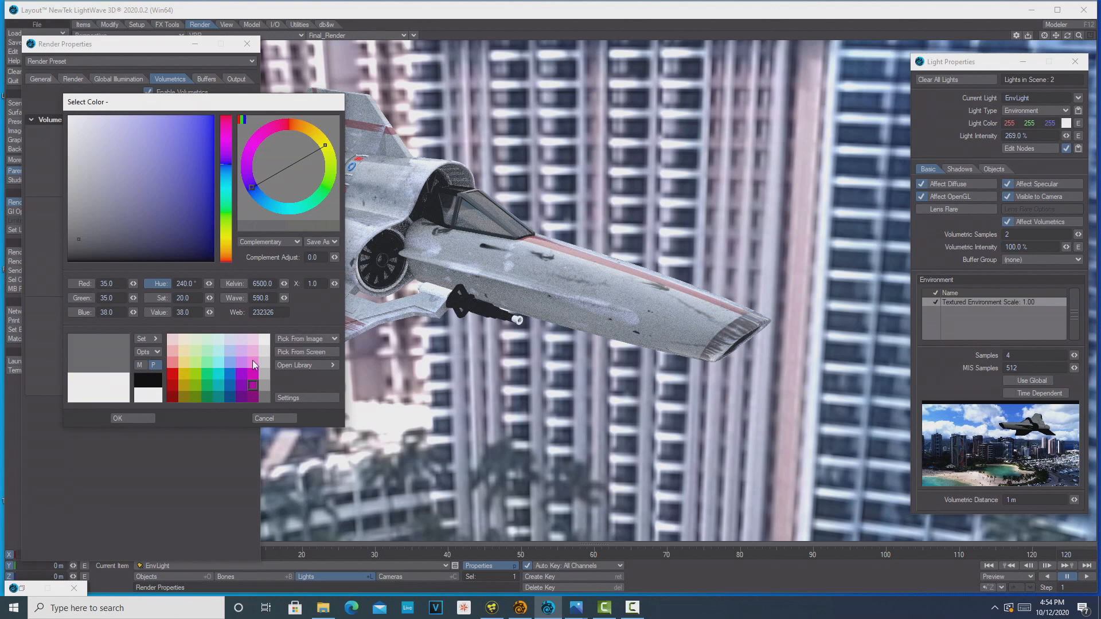
pyautogui.click(324, 352)
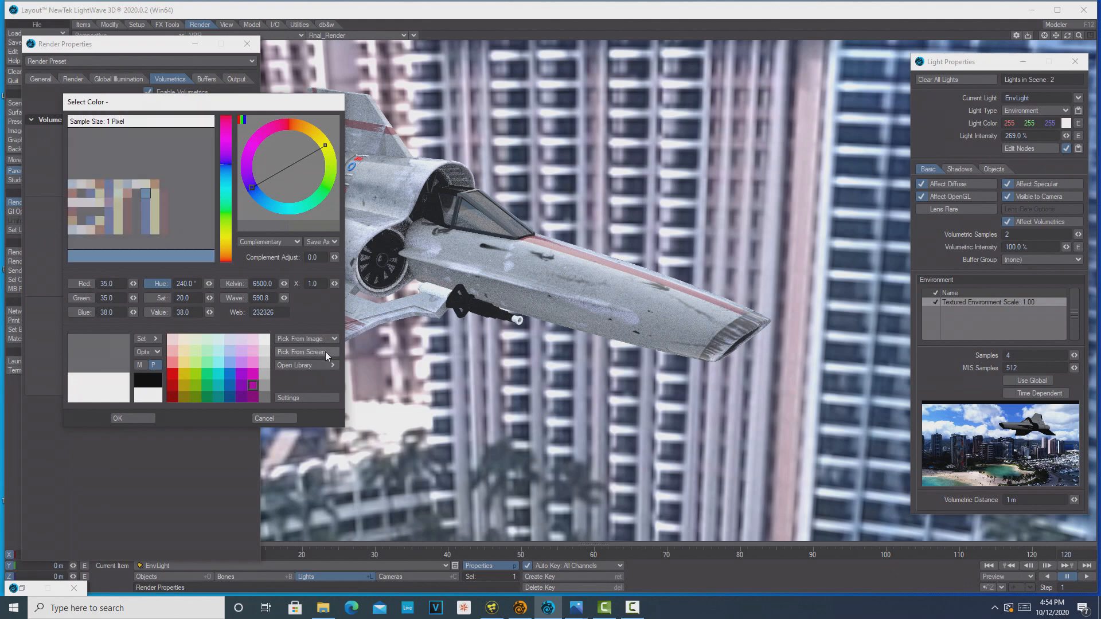
pyautogui.click(979, 418)
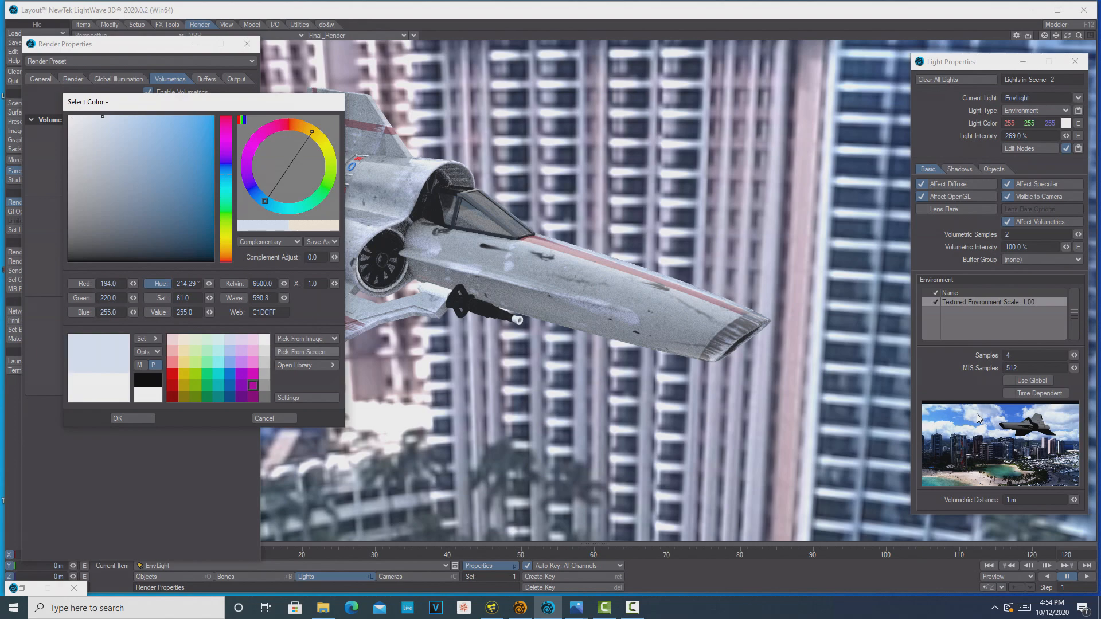
pyautogui.click(131, 419)
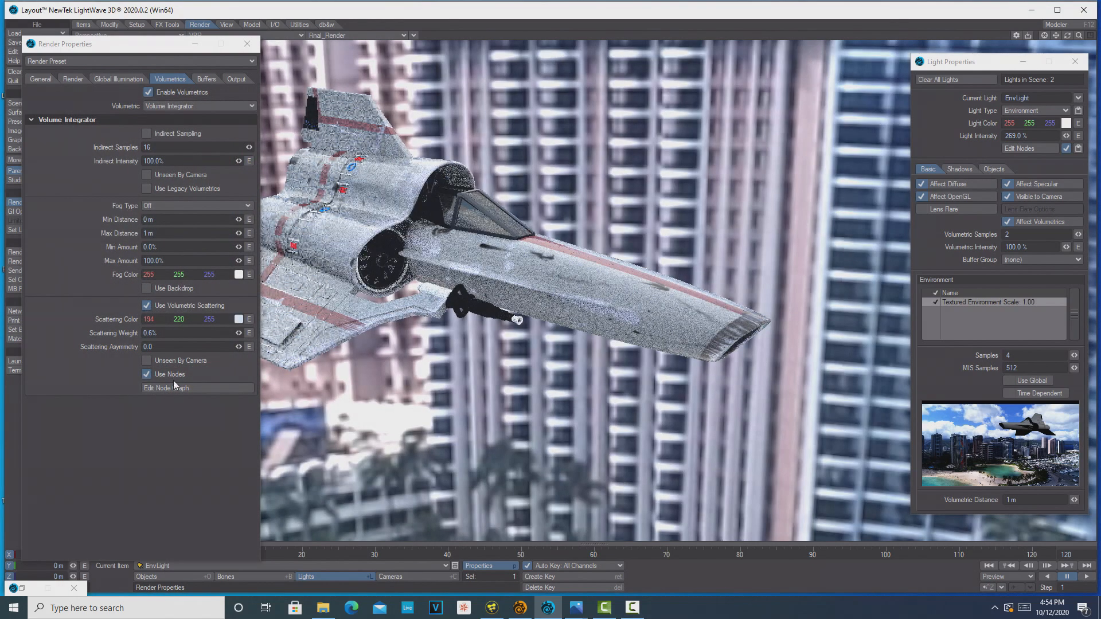
# Raise the scattering weight to 4.6% and close the render and light properties
pyautogui.moveTo(239, 335); pyautogui.dragTo(246, 335)
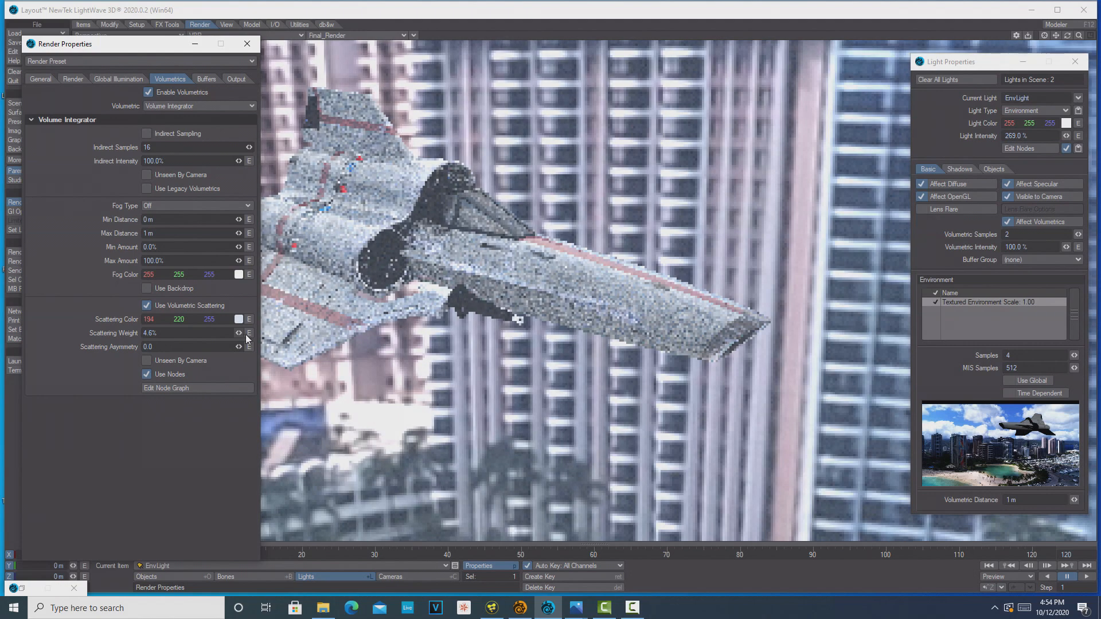
pyautogui.click(254, 43)
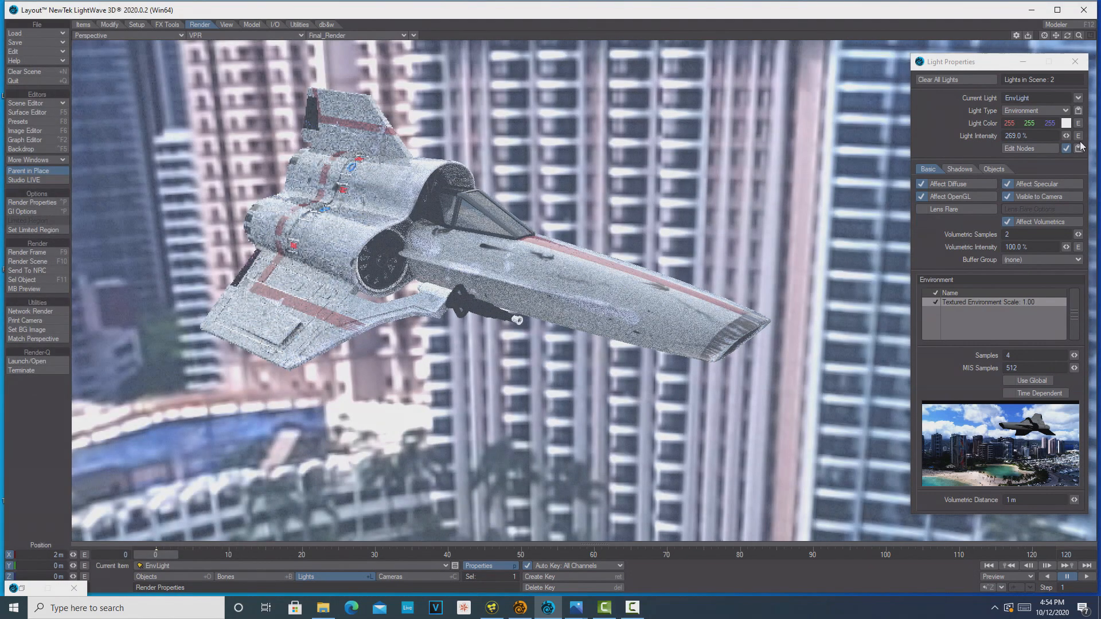
pyautogui.click(1076, 63)
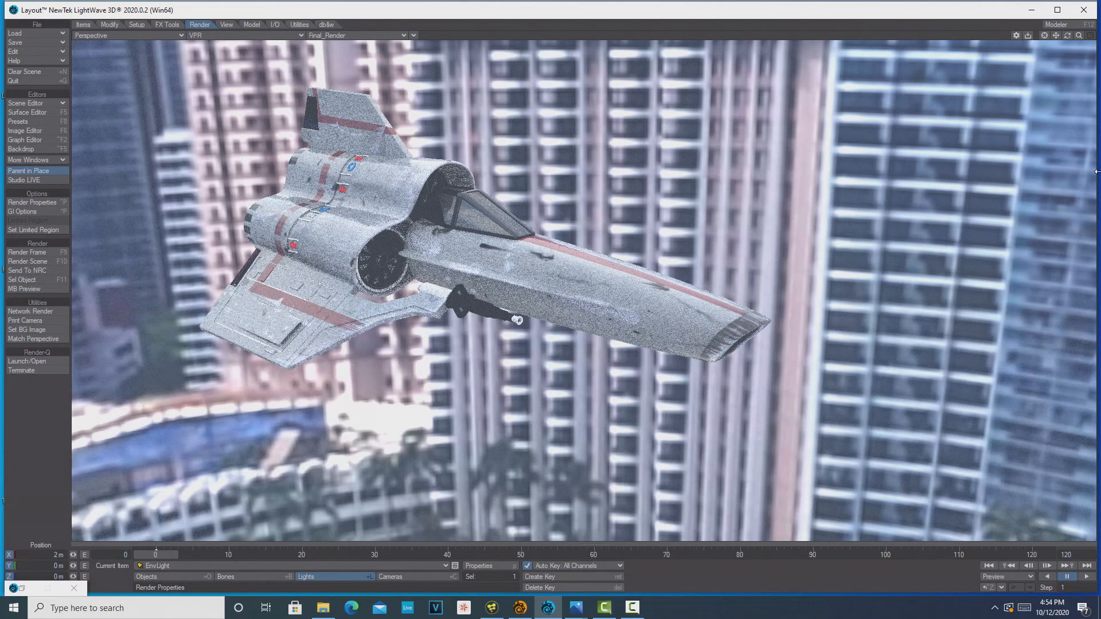